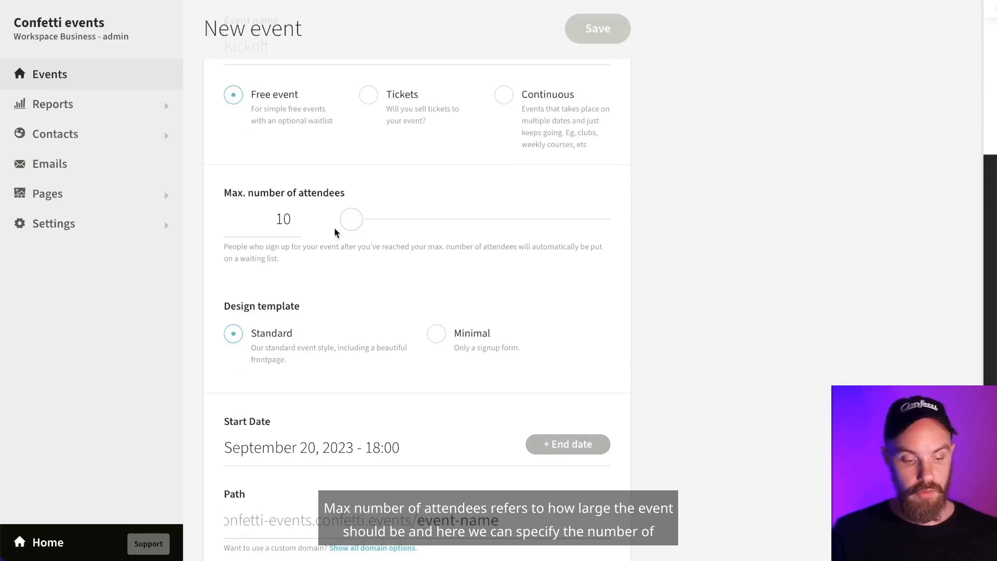
# - Cap the Kickoff event at 237 attendees, roughing it in with the slider then correcting the number
pyautogui.moveTo(359, 223); pyautogui.dragTo(407, 230)
pyautogui.click(287, 219)
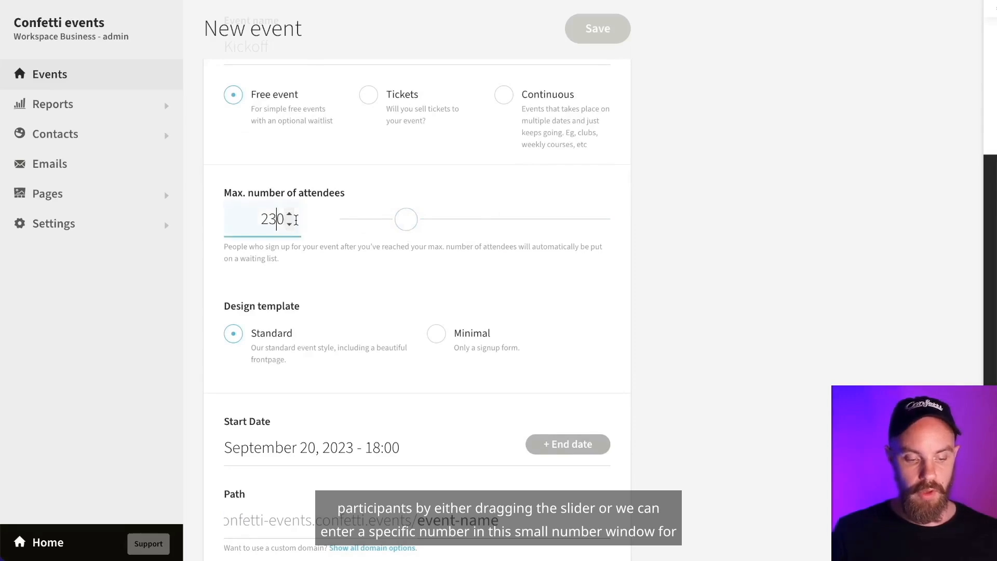
pyautogui.press('BackSpace')
pyautogui.write('7')
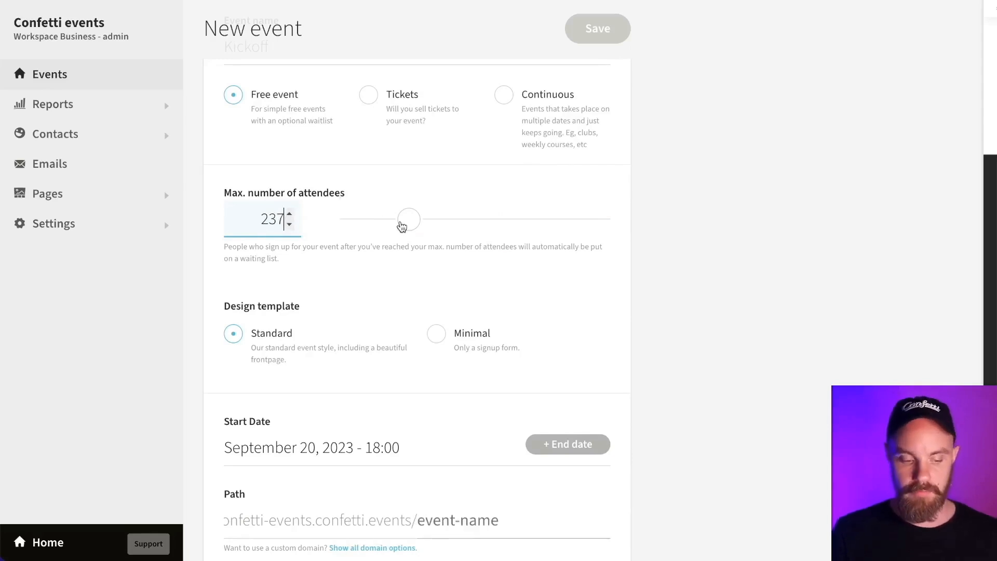
pyautogui.scroll(1, 399, 224)
pyautogui.scroll(-1, 401, 226)
pyautogui.scroll(-1, 400, 224)
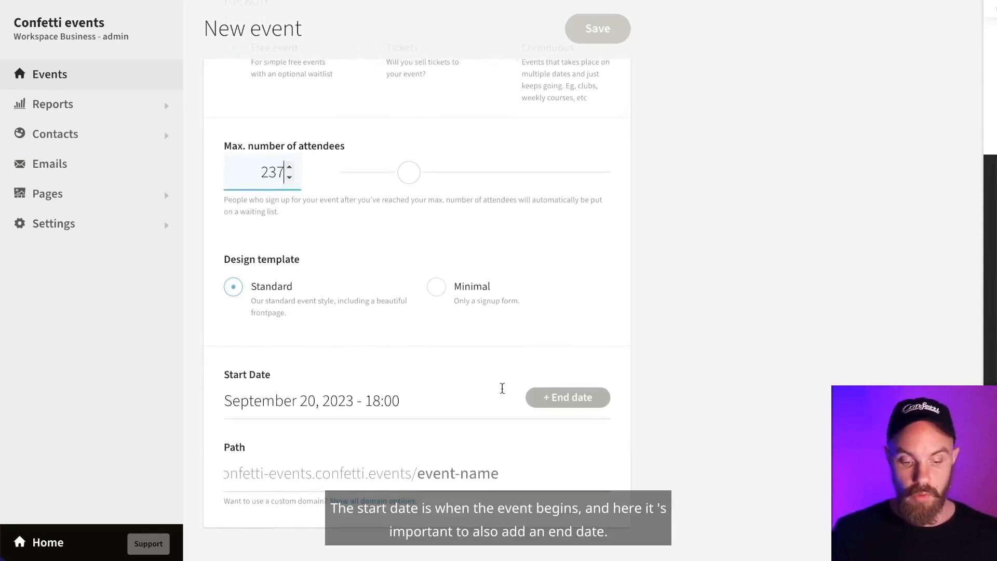
# - Add a September 20, 2023 21:00 end date, set the path to 'kickoff', and save the draft
pyautogui.click(557, 403)
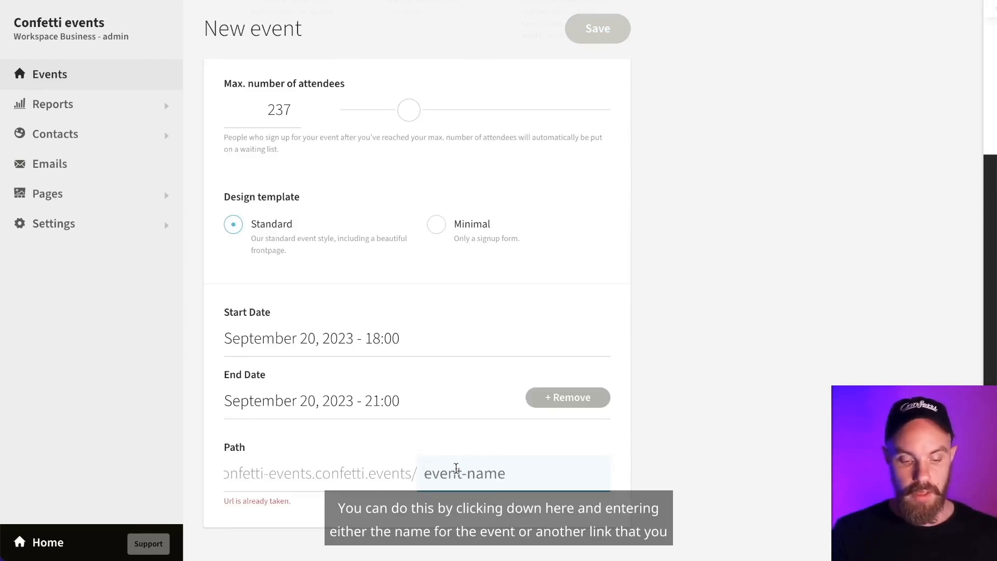
pyautogui.write('kickoff')
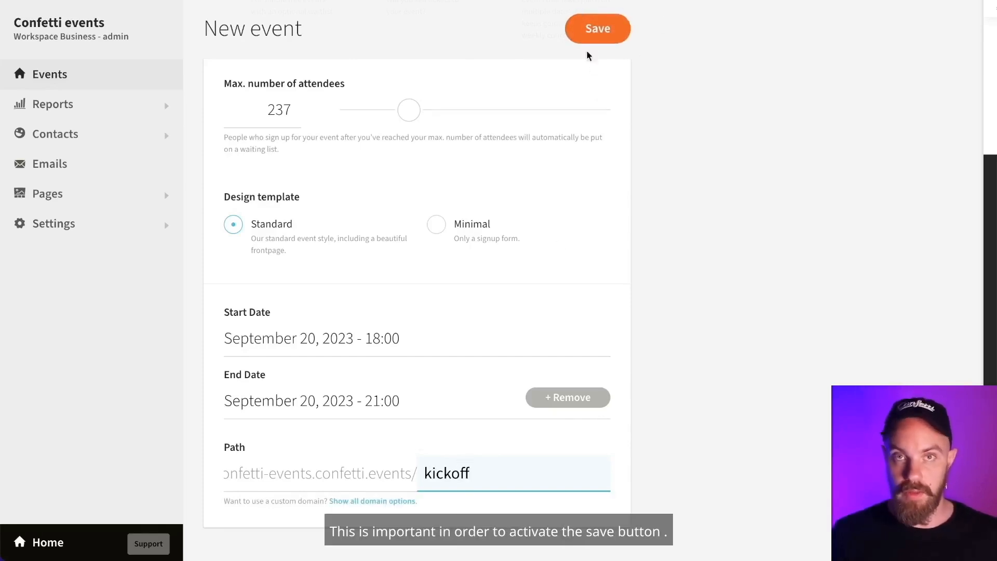
pyautogui.click(590, 23)
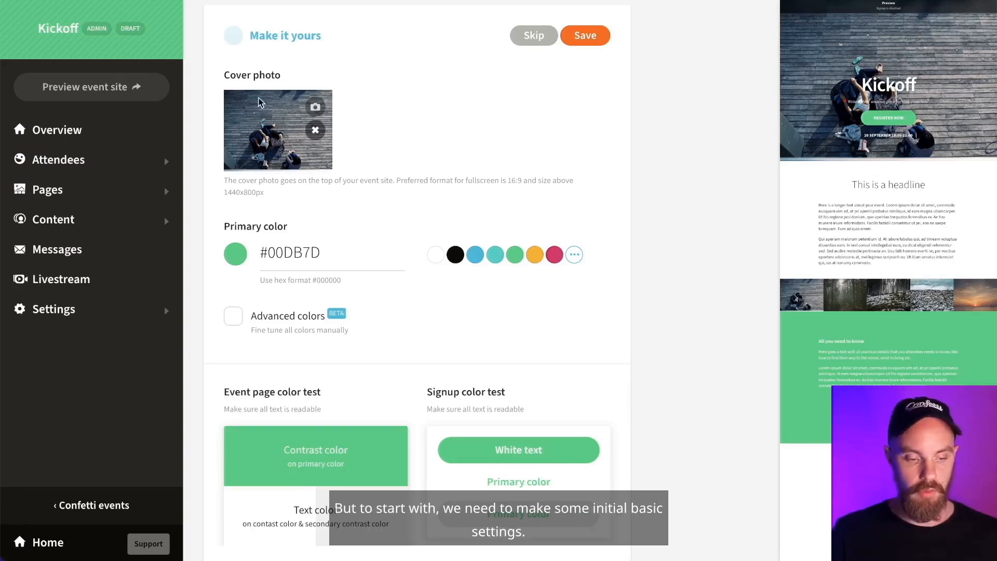
# - Remove the existing Kickoff cover photo
pyautogui.scroll(-1, 376, 167)
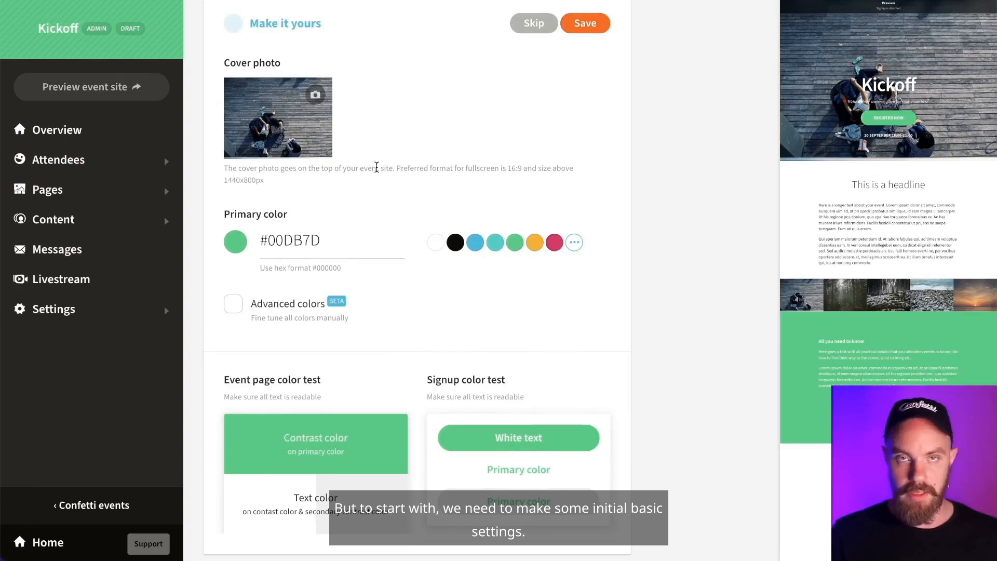
pyautogui.scroll(-2, 377, 150)
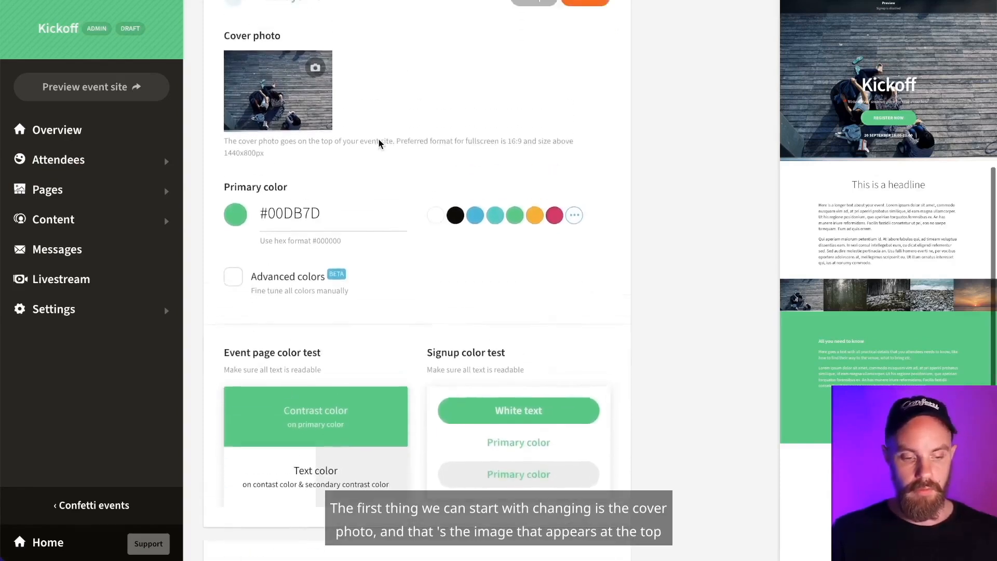
pyautogui.scroll(3, 373, 144)
pyautogui.scroll(3, 373, 144)
pyautogui.moveTo(300, 161)
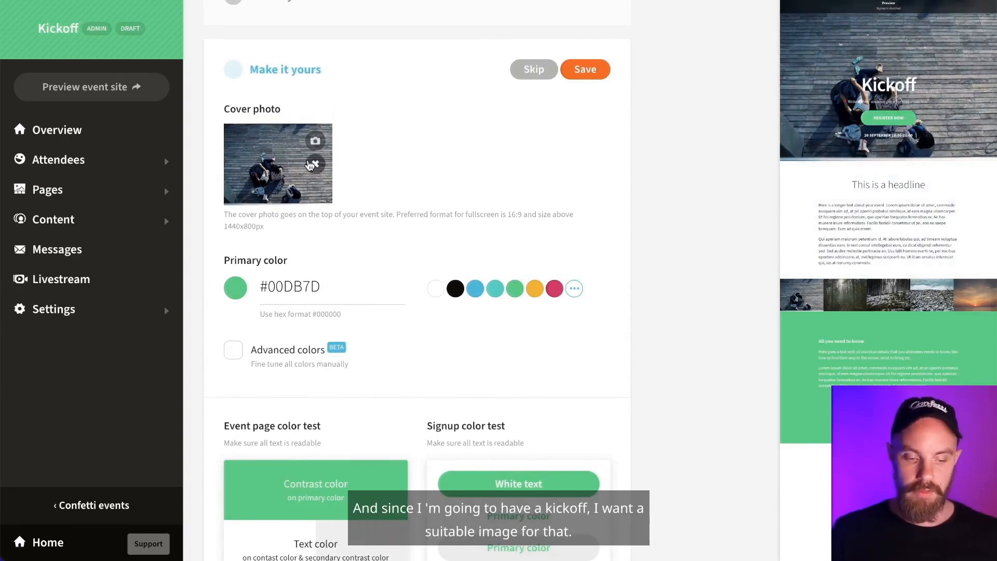
pyautogui.click(315, 166)
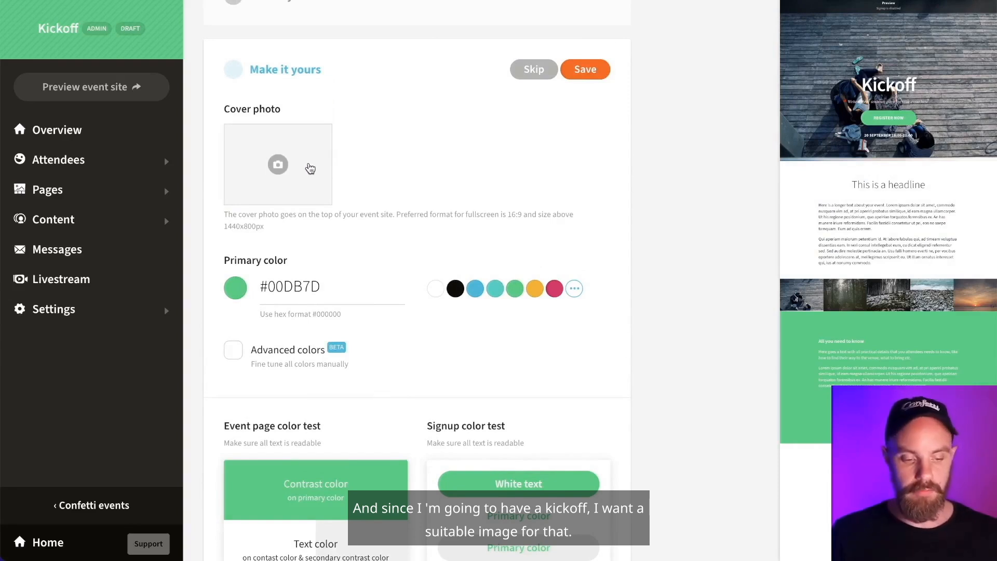
# - Pick the beach kicking photo from an Unsplash search for 'kick' as cover, and save
pyautogui.click(310, 169)
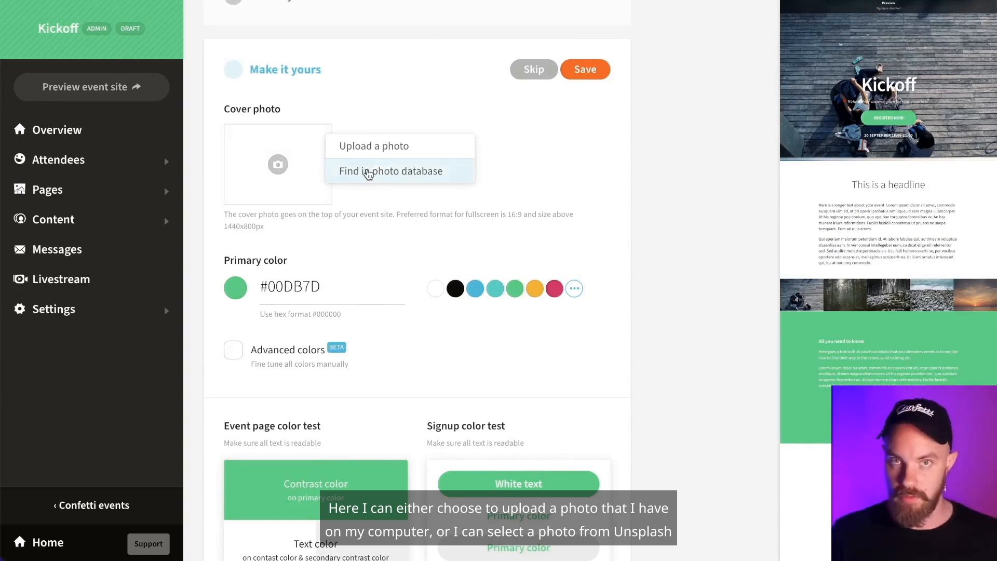
pyautogui.click(368, 173)
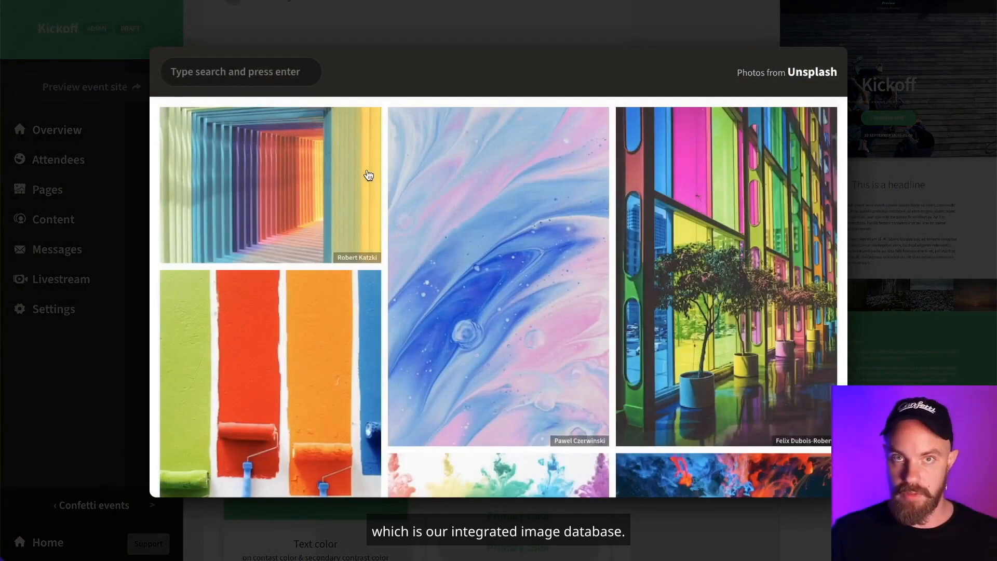
pyautogui.click(235, 68)
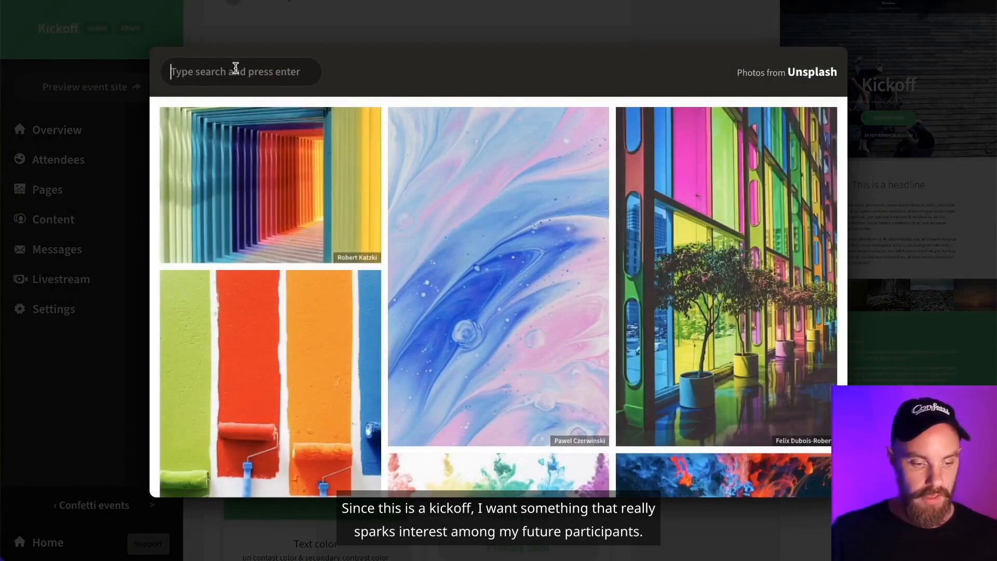
pyautogui.write('kick')
pyautogui.press('Return')
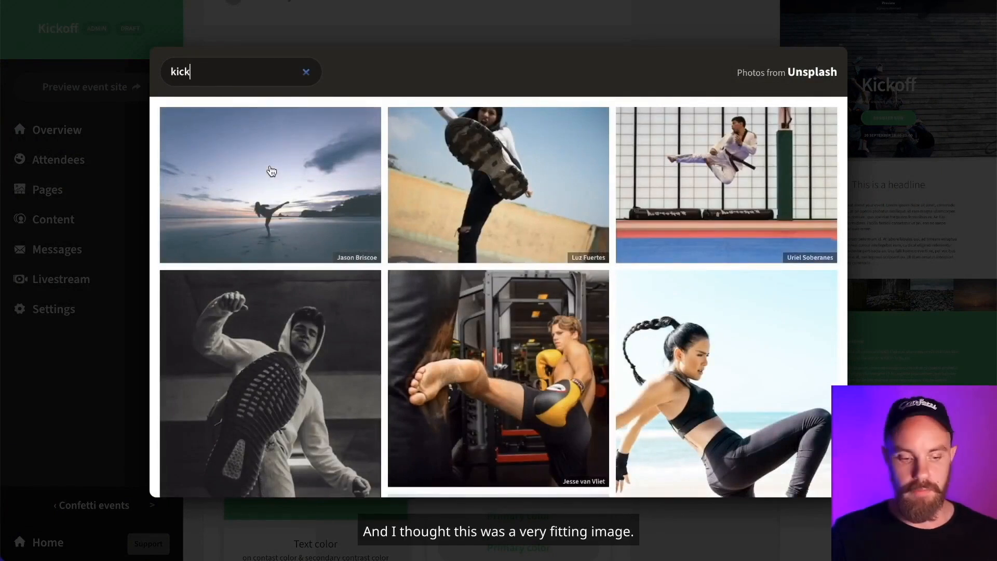
pyautogui.click(280, 174)
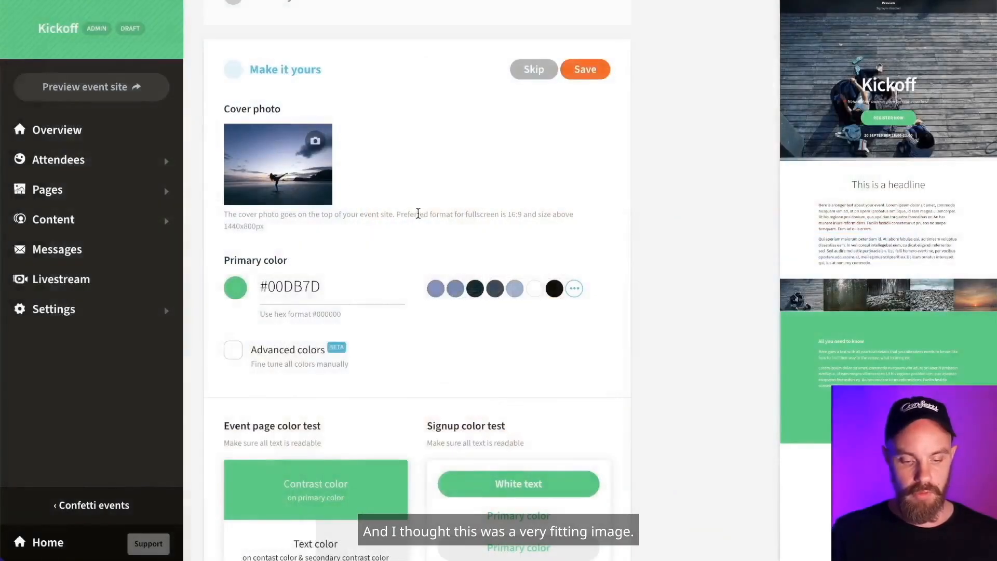
pyautogui.click(585, 77)
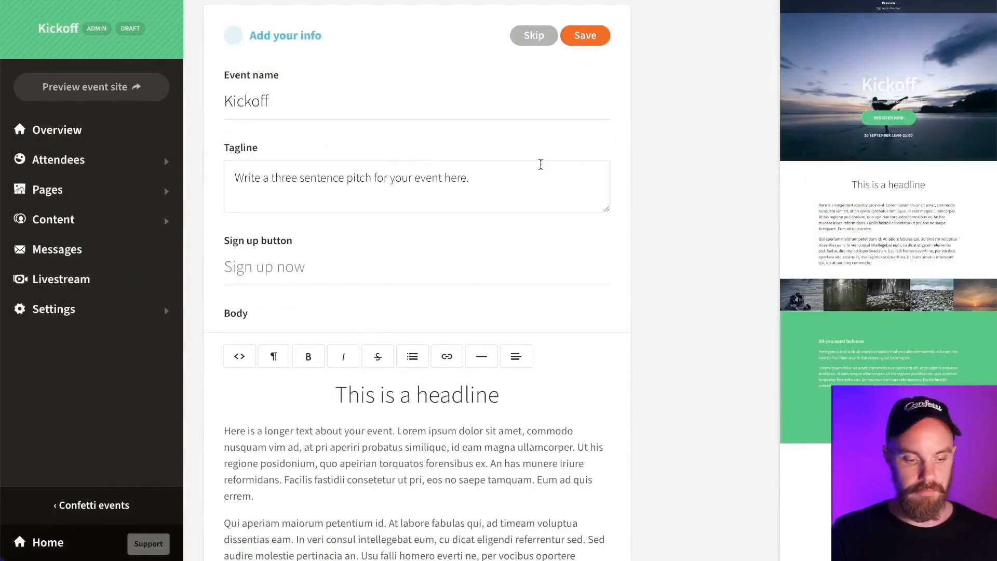
# - Replace the placeholder tagline with 'Det här vill ni inte missa'
pyautogui.click(439, 184)
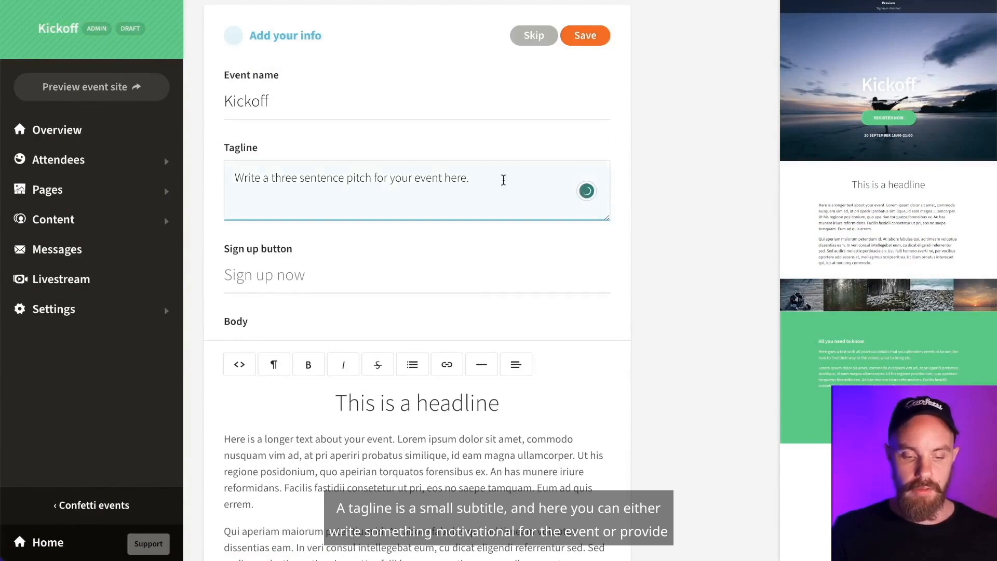
pyautogui.moveTo(436, 179); pyautogui.dragTo(236, 163)
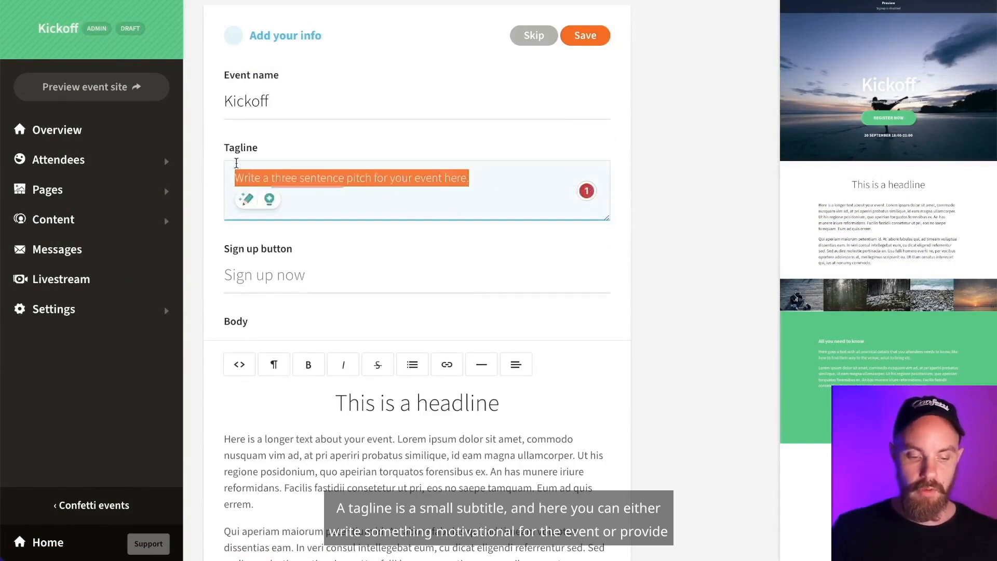
pyautogui.press('BackSpace')
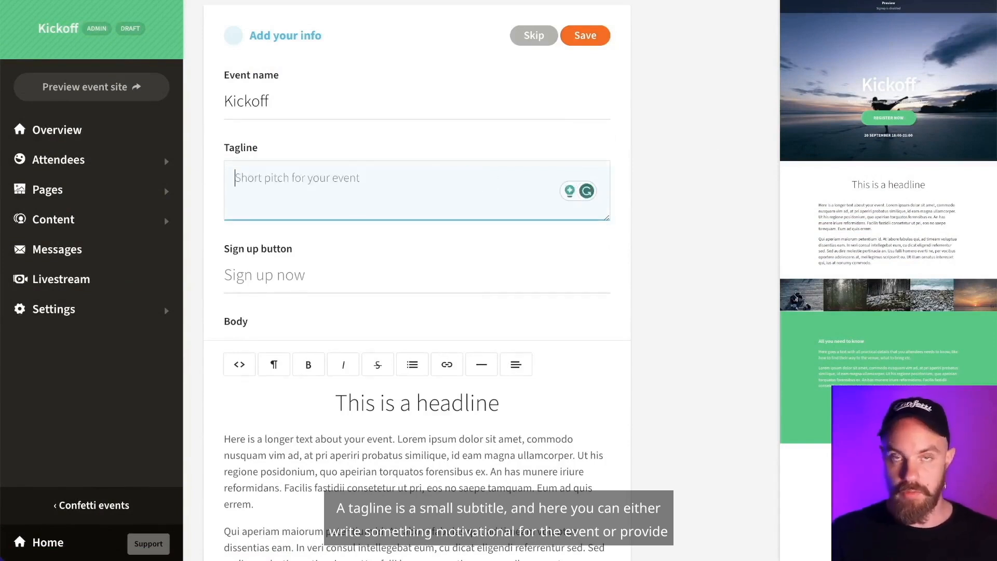
pyautogui.write('Det här')
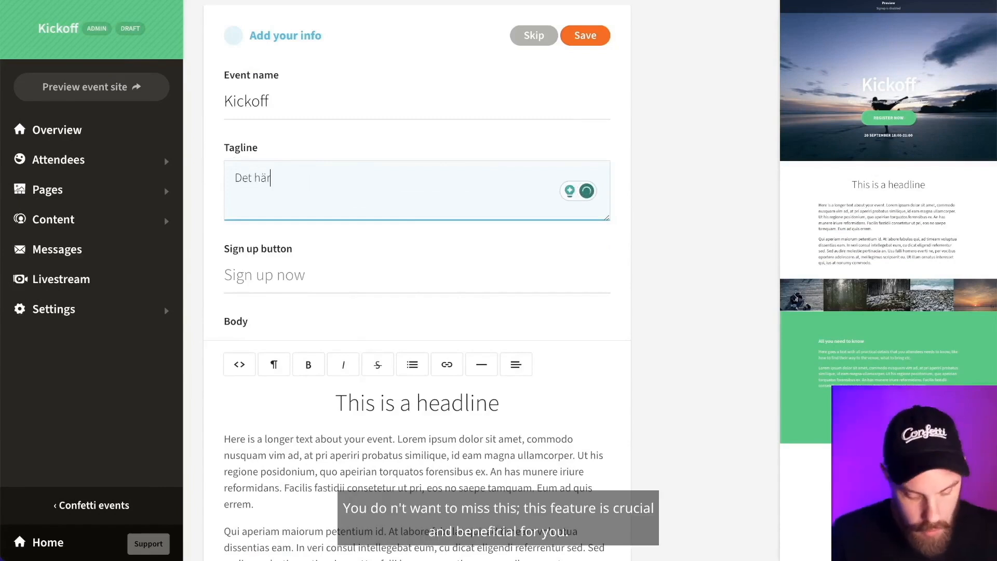
pyautogui.write(' vill ni in')
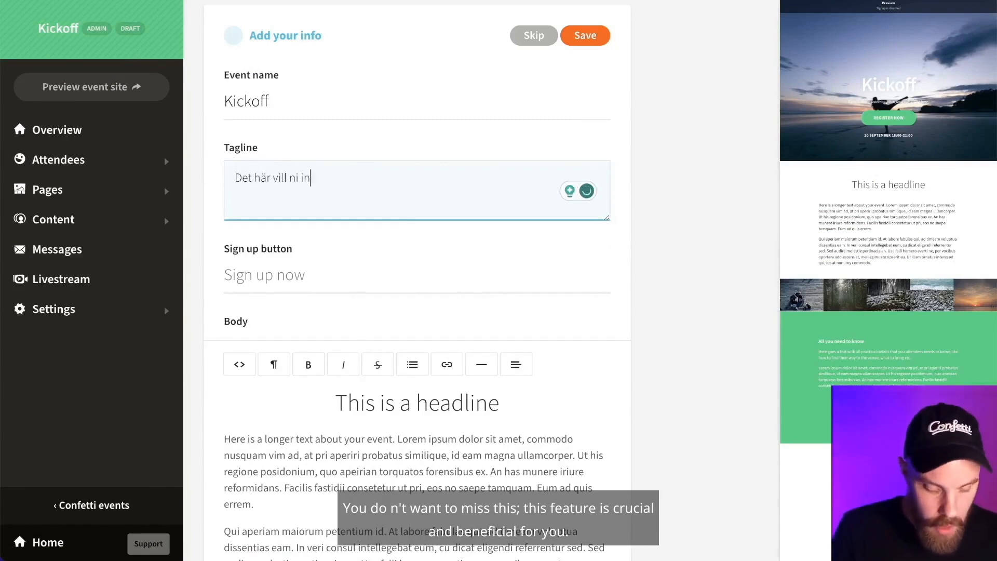
pyautogui.write('te missa')
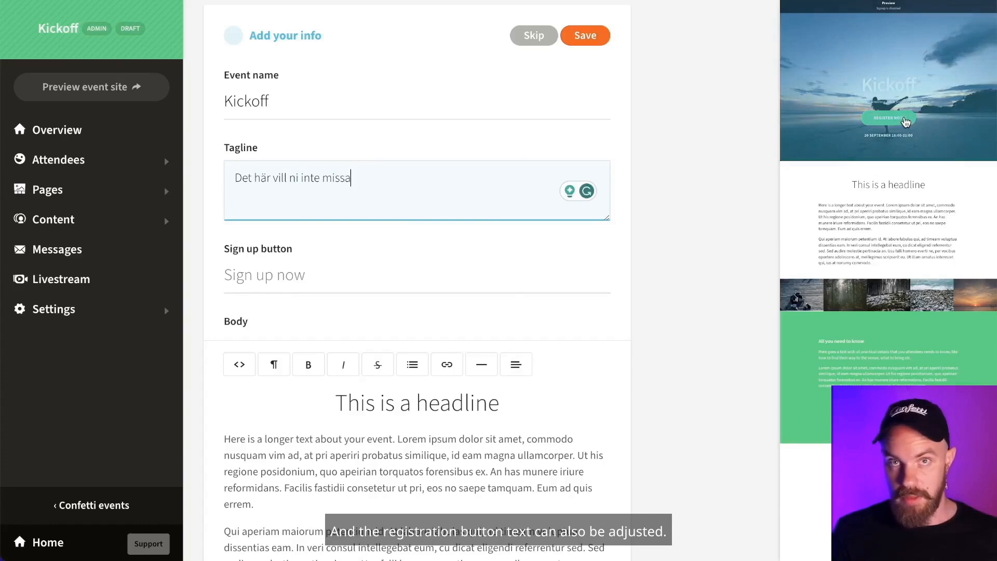
# - Set the sign-up button text to 'Anmäld dig här' and save the event details
pyautogui.click(343, 276)
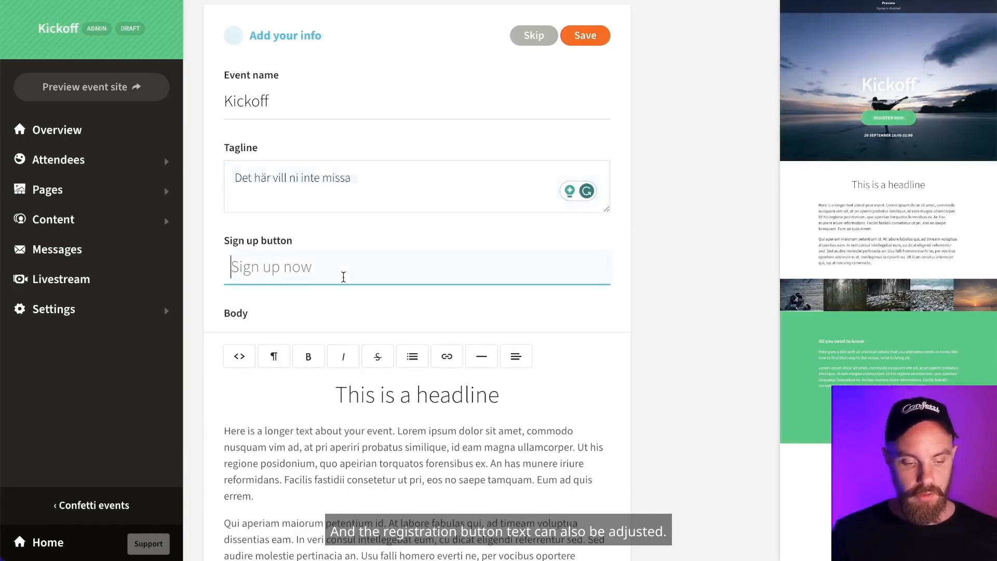
pyautogui.write('Anmäld ig här')
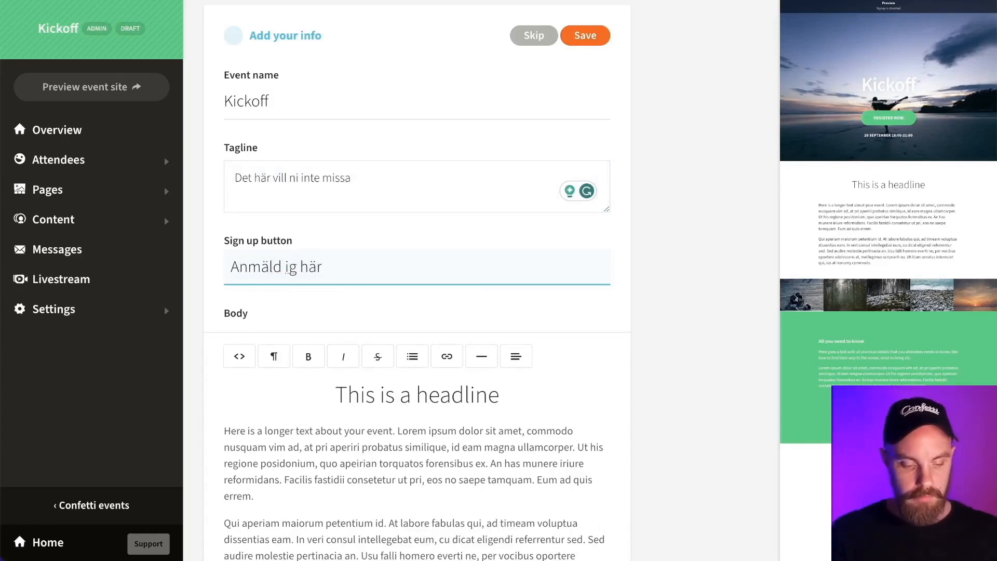
pyautogui.click(286, 271)
pyautogui.write('d')
pyautogui.scroll(1, 548, 234)
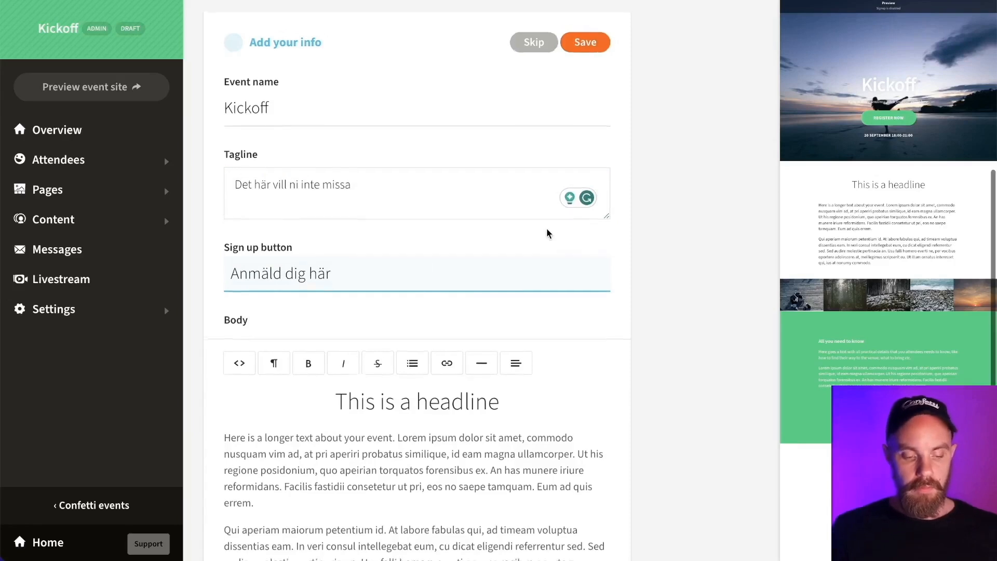
pyautogui.scroll(-4, 548, 233)
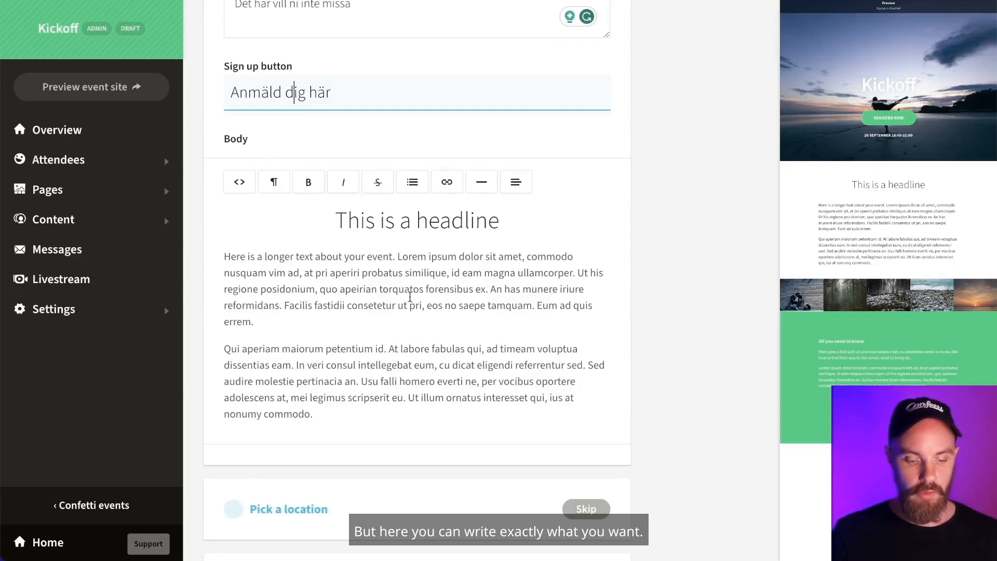
pyautogui.scroll(-2, 409, 296)
pyautogui.scroll(5, 430, 305)
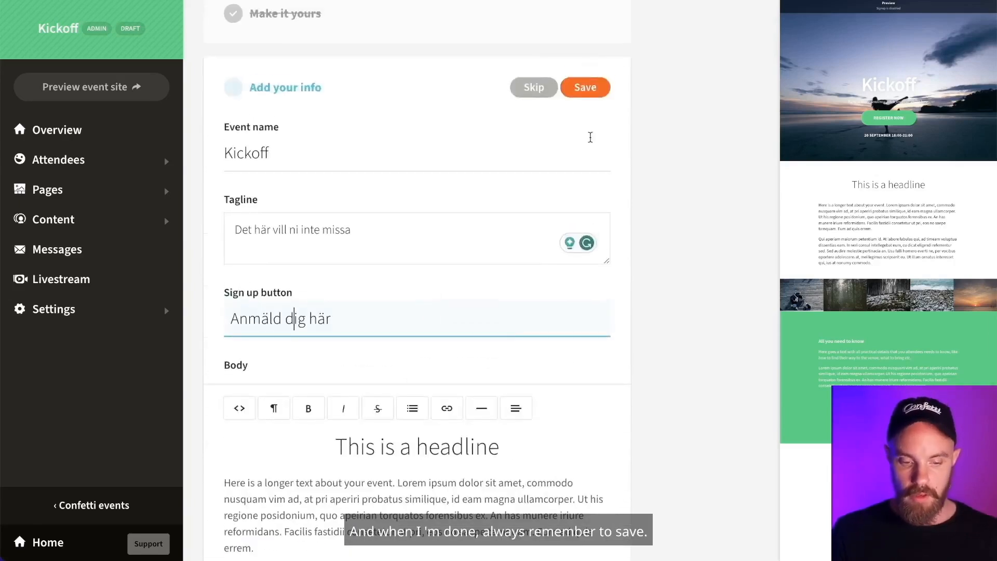
pyautogui.click(589, 88)
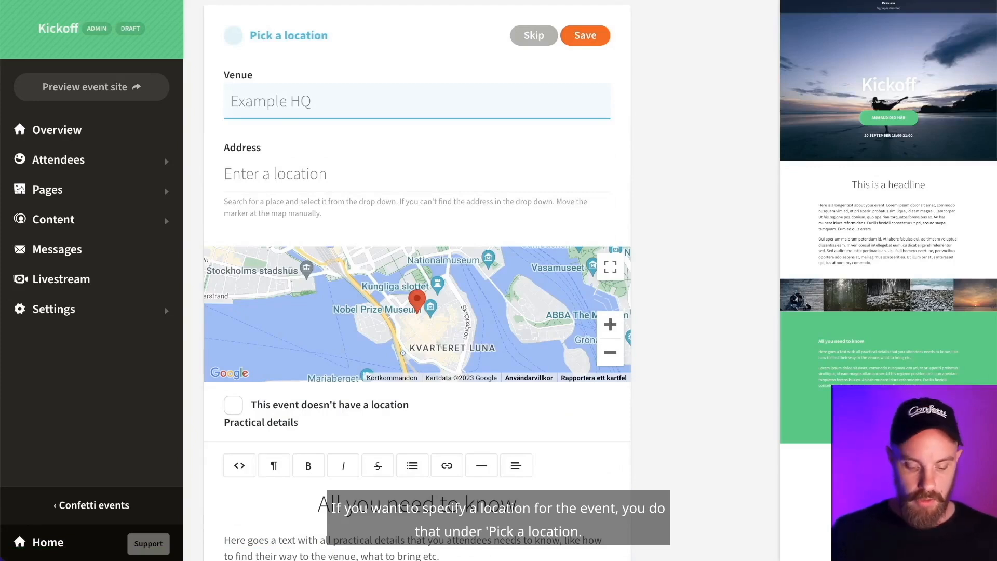
# - Enter venue Knackeriet with address Svartmangatan, Stockholm, and save the location
pyautogui.write('Knacker')
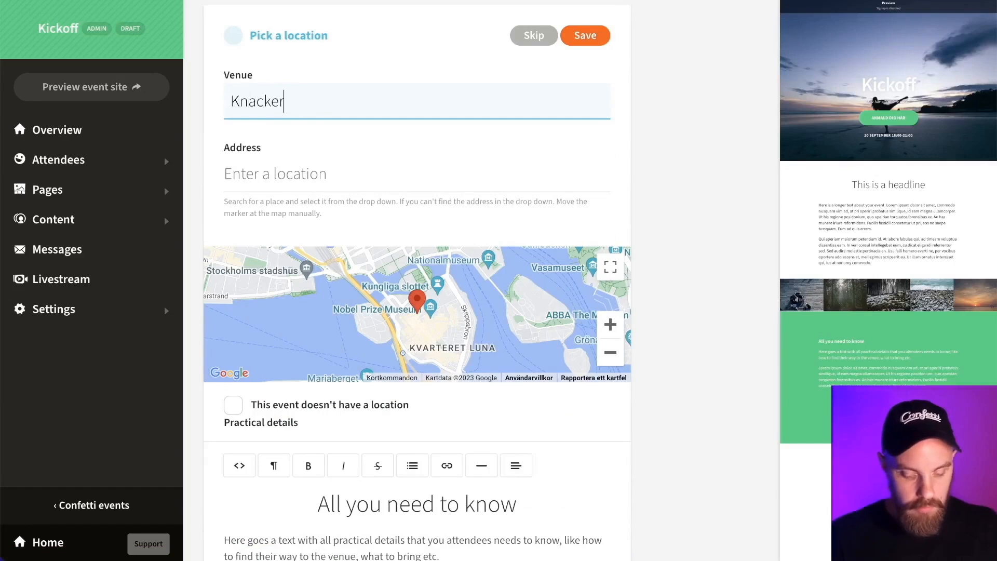
pyautogui.write('it')
pyautogui.write('et')
pyautogui.click(322, 173)
pyautogui.write('svart')
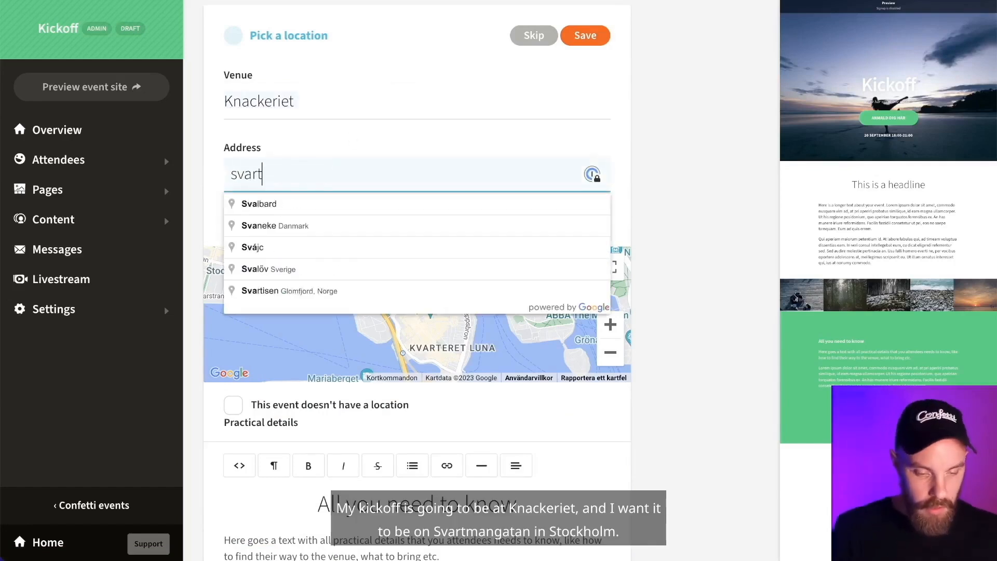
pyautogui.write('mangat')
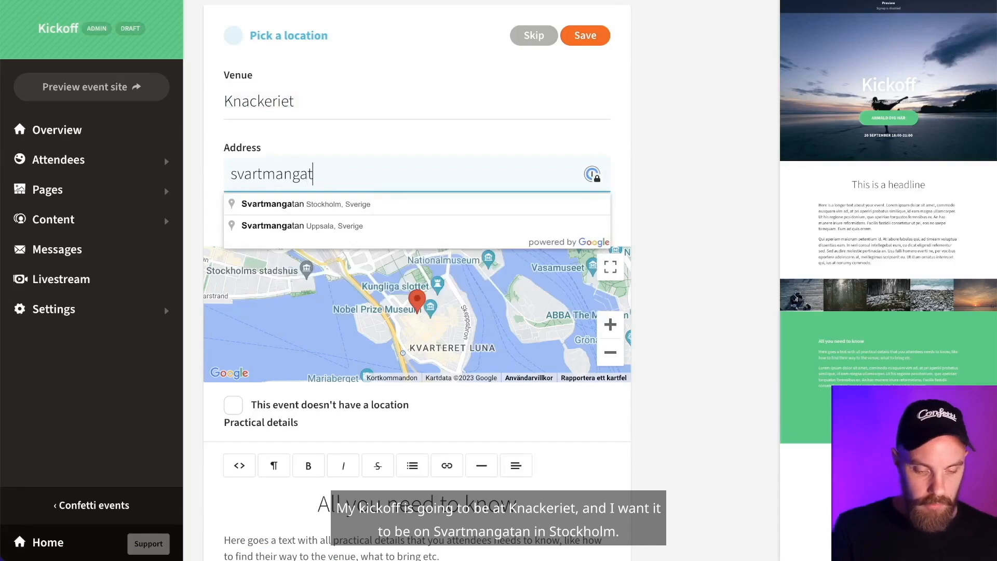
pyautogui.click(313, 208)
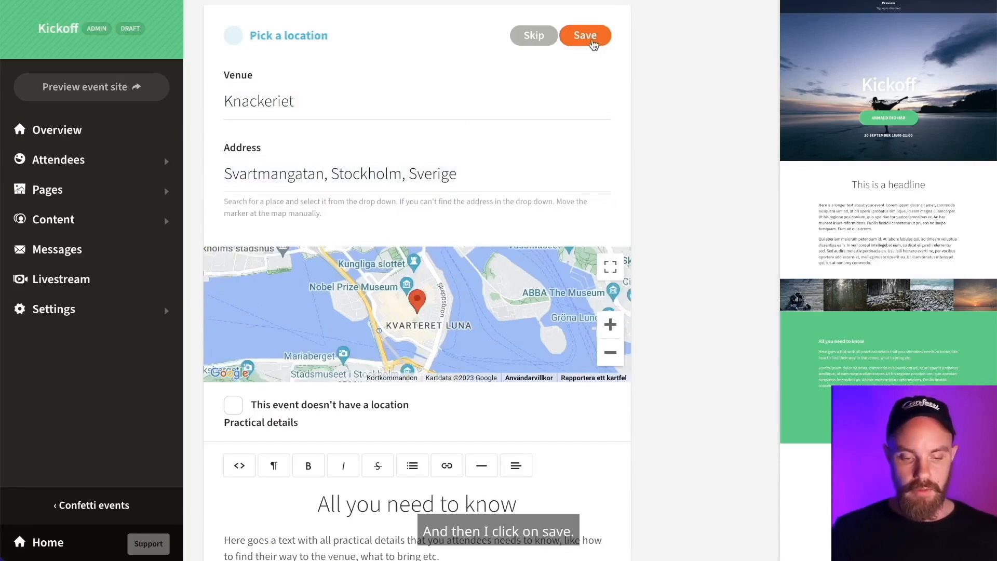
pyautogui.click(585, 35)
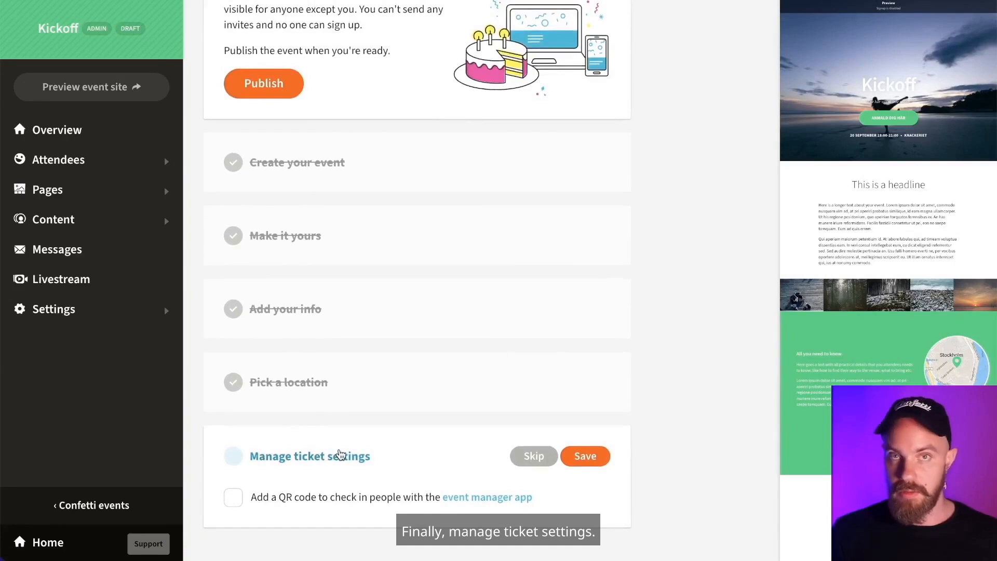
# - Enable check-in QR codes on tickets and save the ticket settings
pyautogui.click(232, 497)
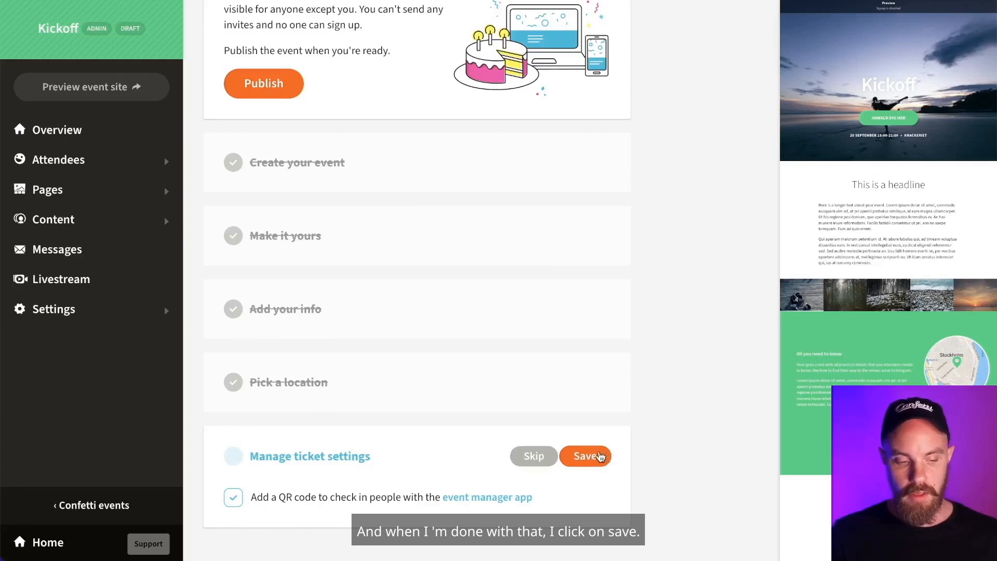
pyautogui.click(599, 456)
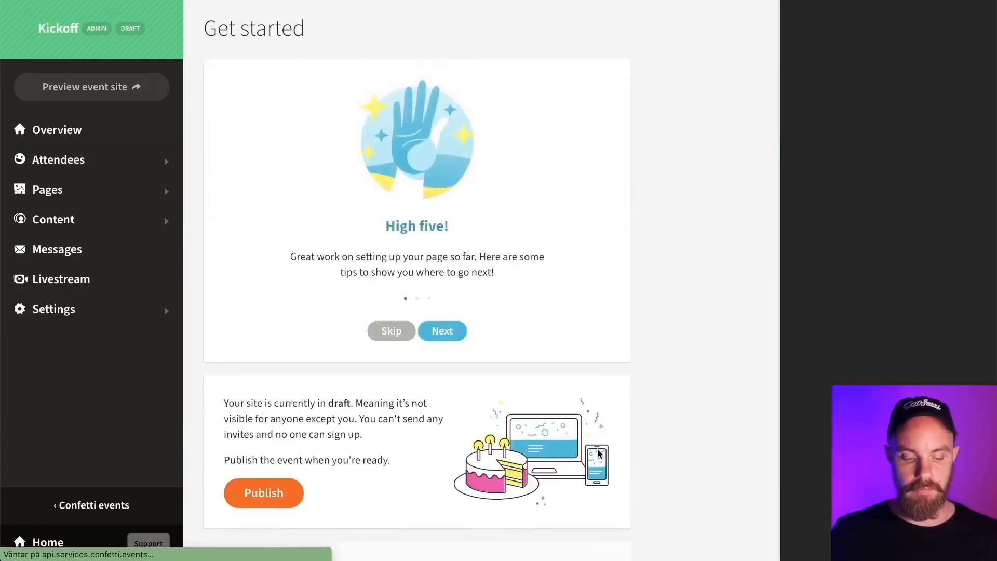
pyautogui.scroll(-2, 407, 409)
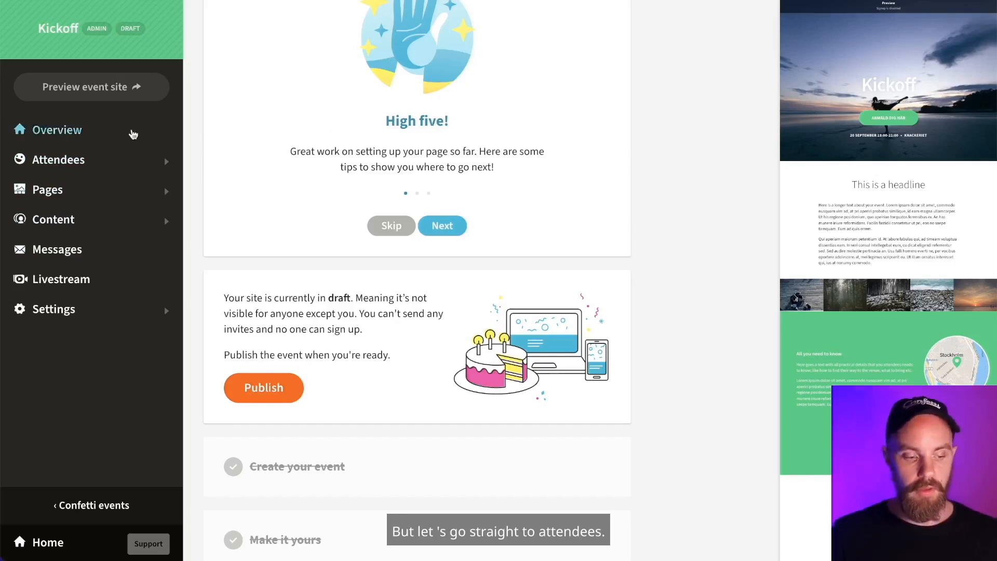
# - Expand Attendees in the sidebar and go to the Invite / Import page
pyautogui.click(73, 162)
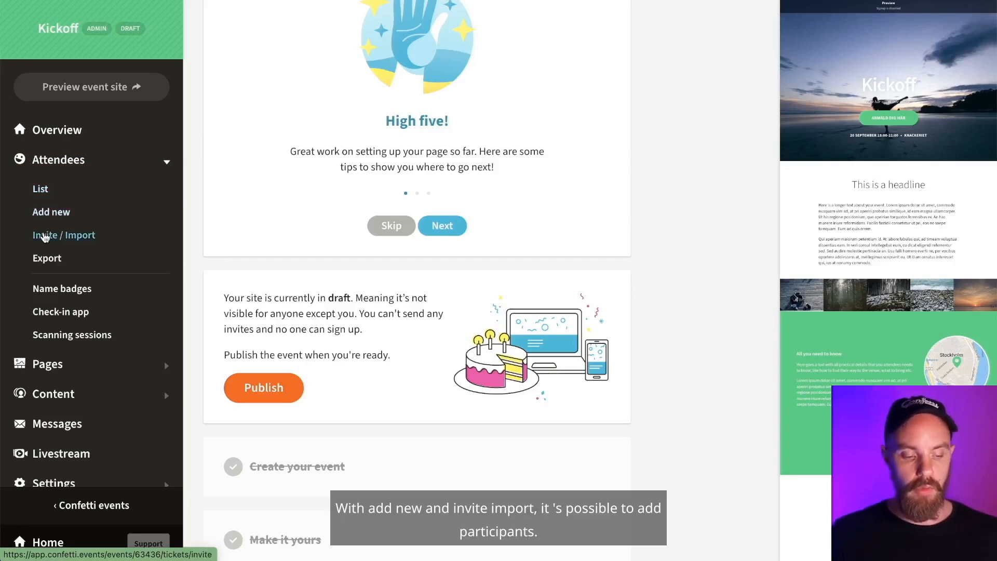
pyautogui.click(45, 237)
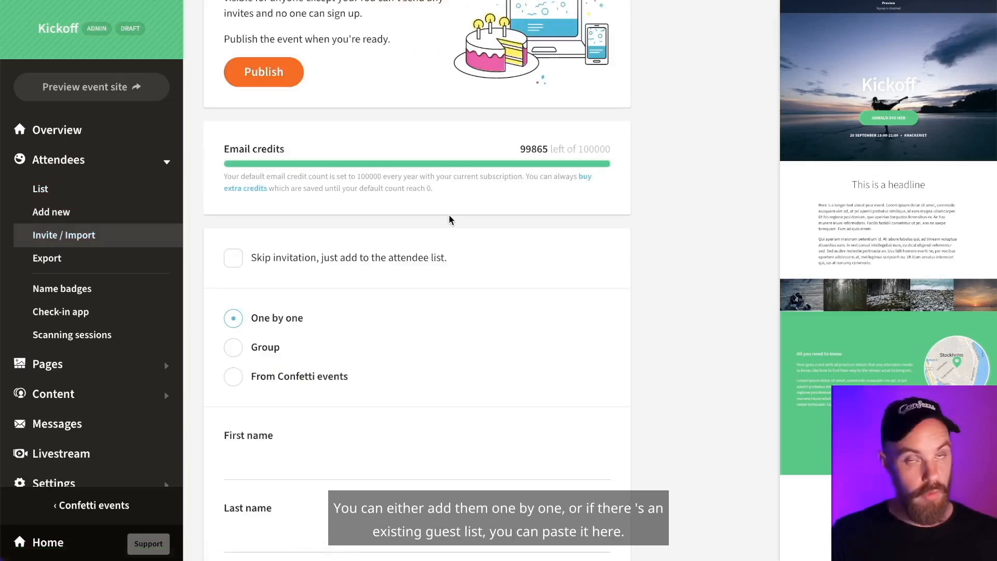
# - Switch the Kickoff Invite page to Group import for a pasted guest list, then reload it
pyautogui.click(240, 353)
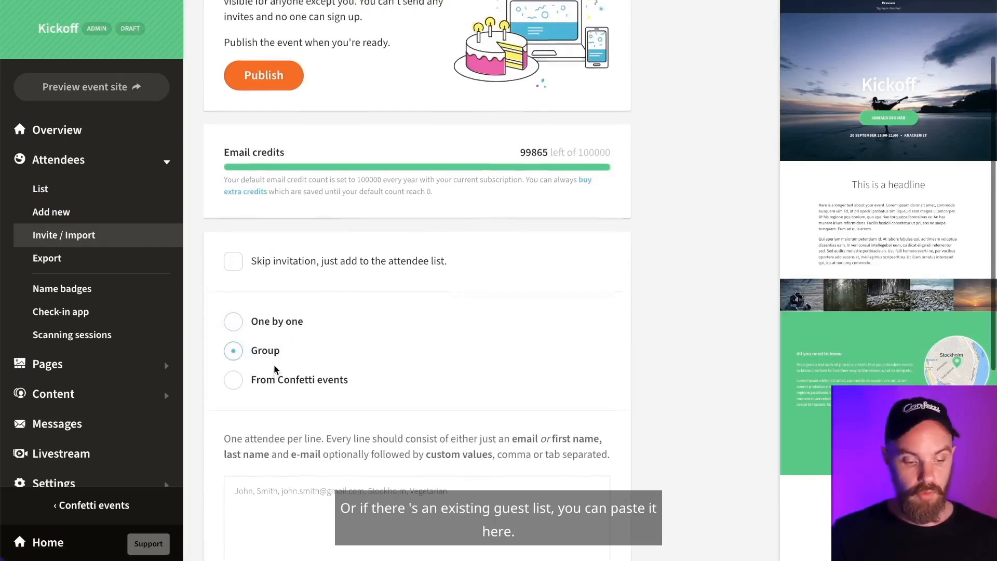
pyautogui.scroll(2, 244, 358)
pyautogui.scroll(-6, 276, 370)
pyautogui.scroll(-2, 275, 370)
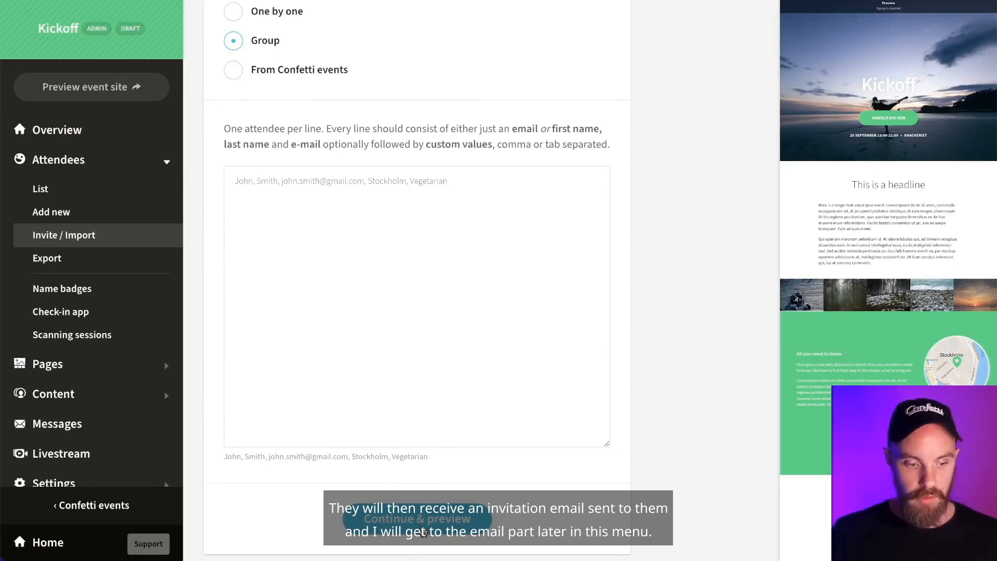
pyautogui.scroll(1, 478, 512)
pyautogui.scroll(-2, 479, 512)
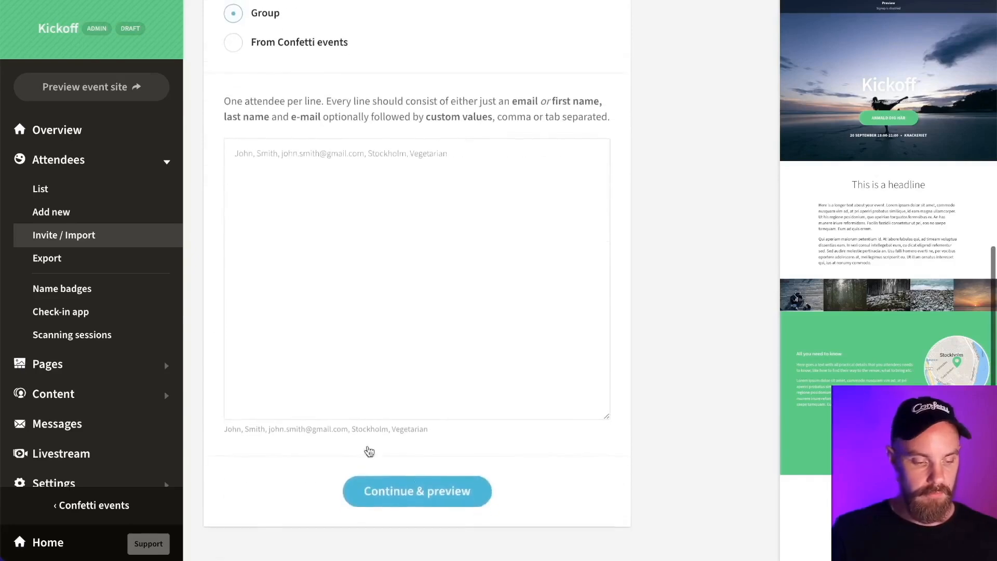
pyautogui.click(118, 235)
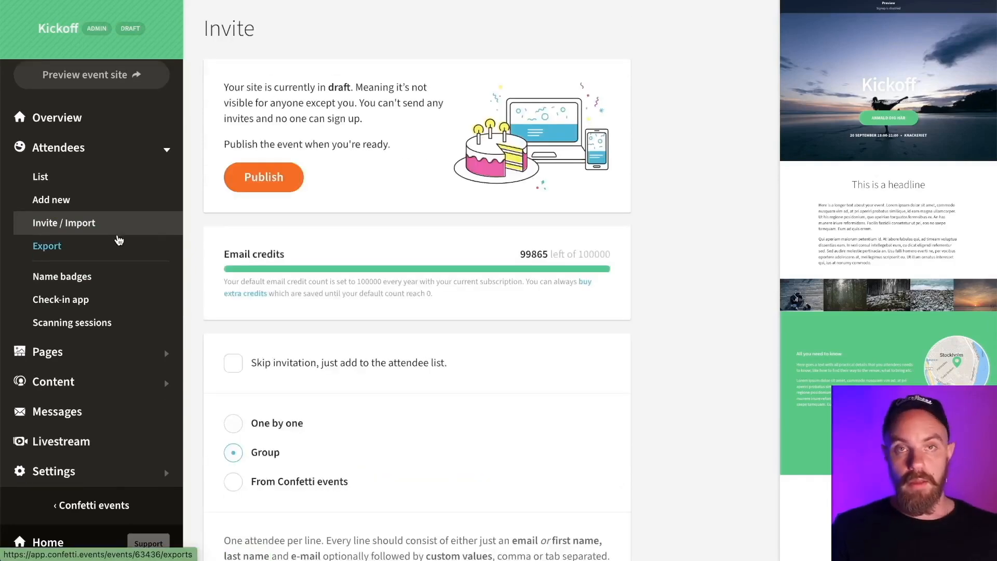
# - Go to the attendee Export page under Attendees
pyautogui.click(118, 239)
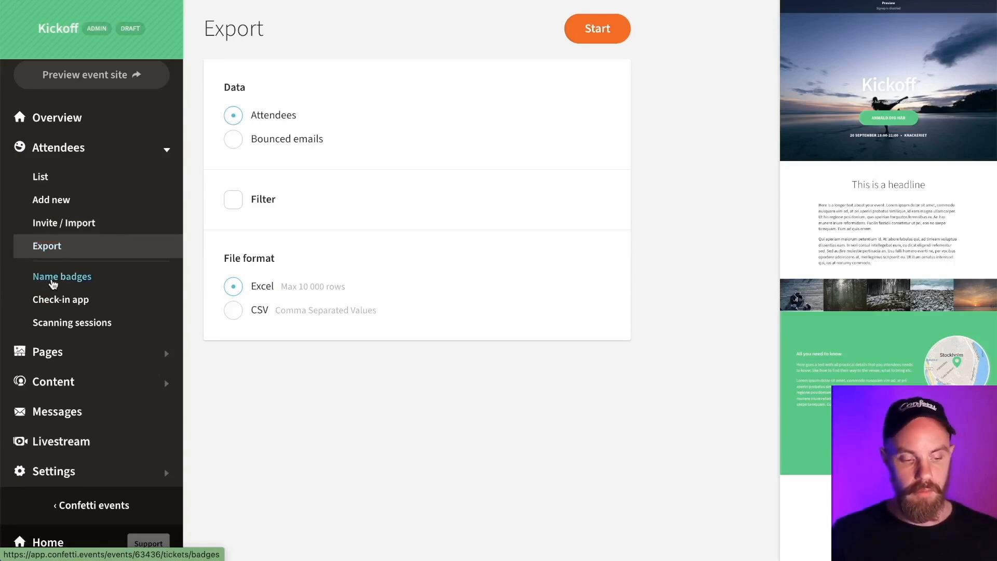
# - Turn on Show QR codes for check-in app printer name badges, then go to Check-in app
pyautogui.click(69, 278)
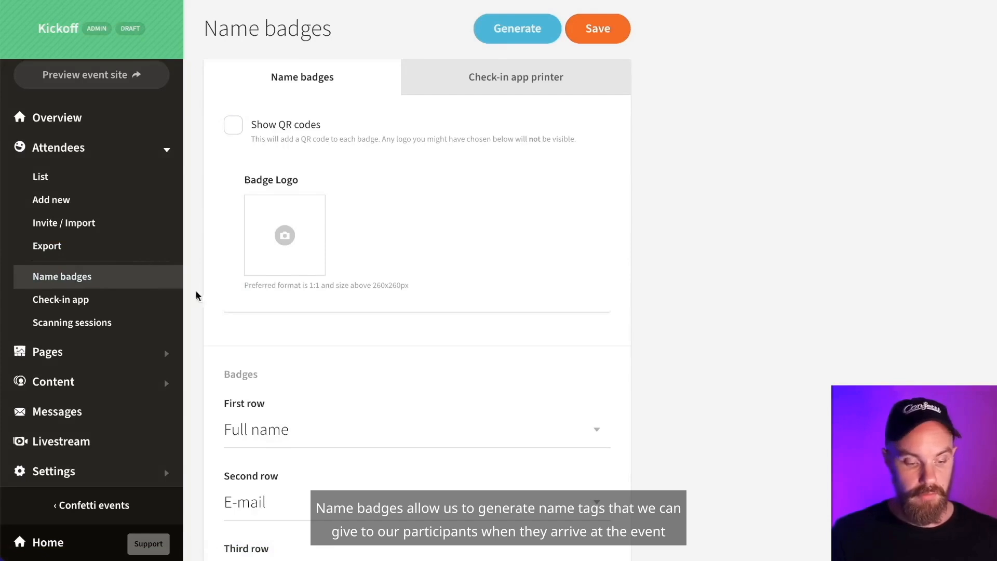
pyautogui.scroll(-5, 285, 357)
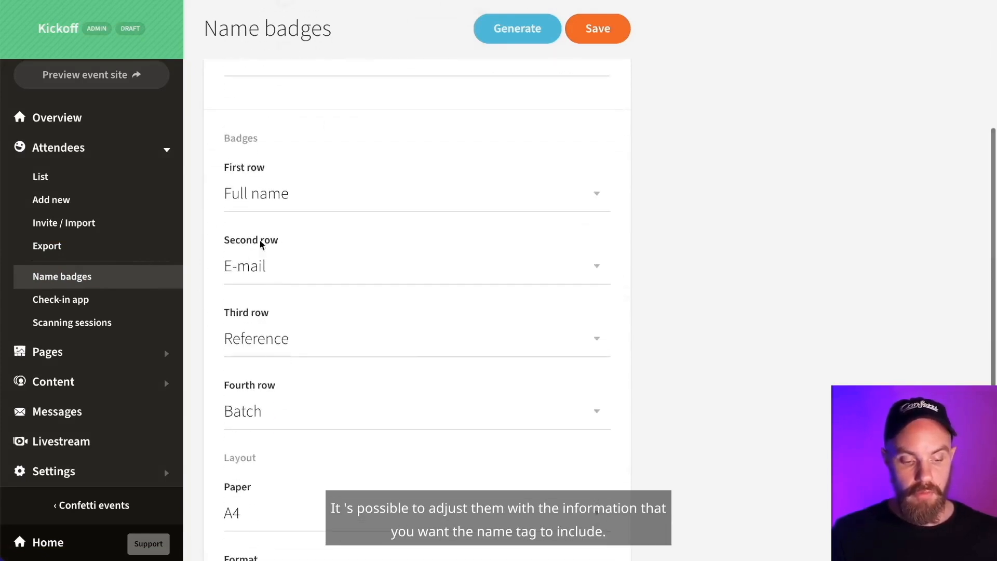
pyautogui.scroll(-2, 318, 255)
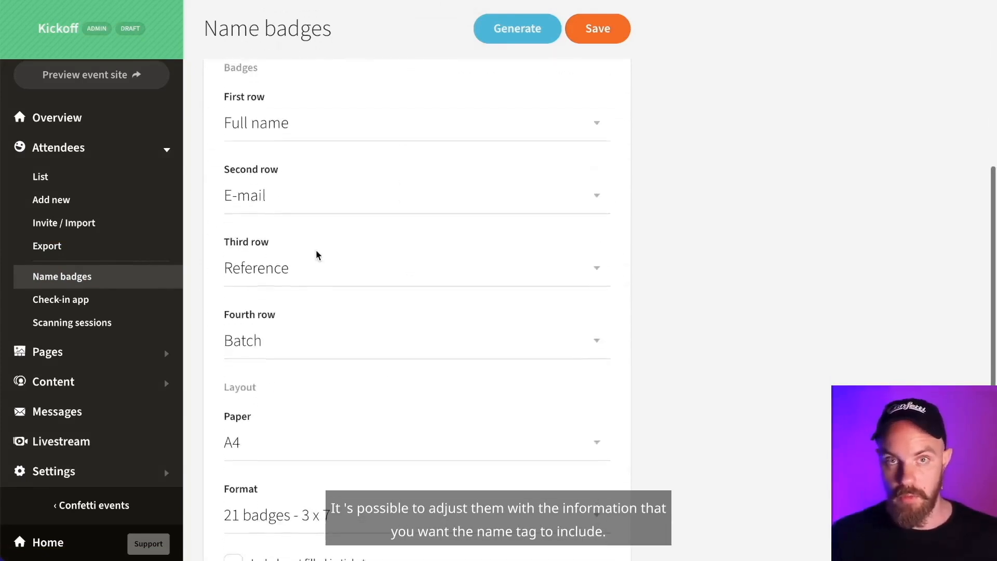
pyautogui.scroll(-1, 318, 255)
pyautogui.scroll(3, 318, 255)
pyautogui.scroll(3, 318, 255)
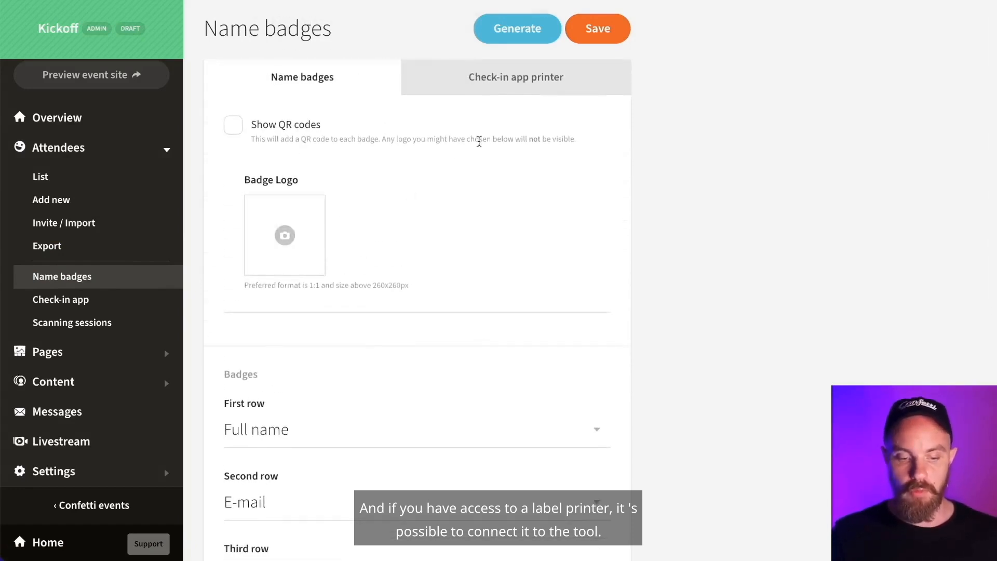
pyautogui.click(506, 79)
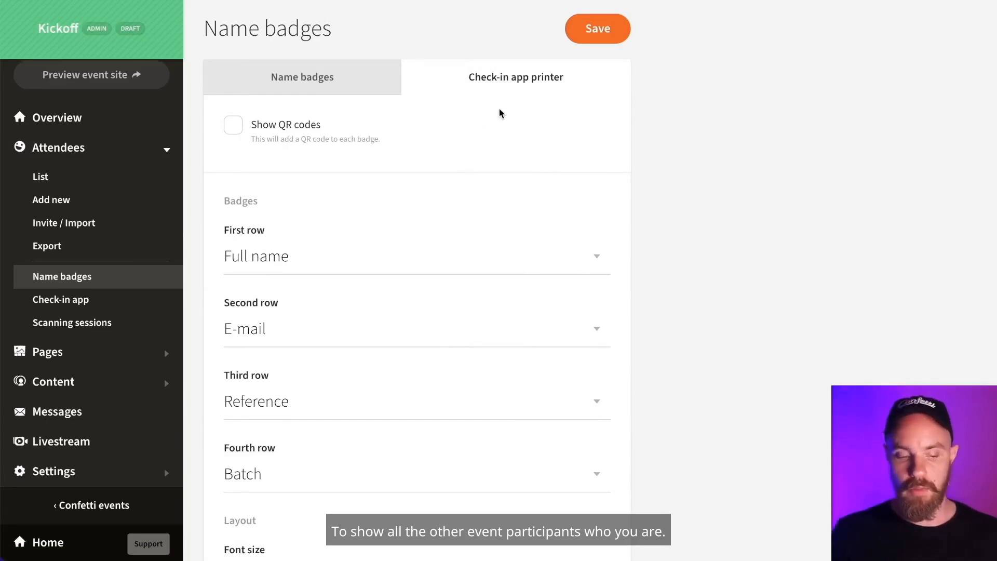
pyautogui.click(233, 130)
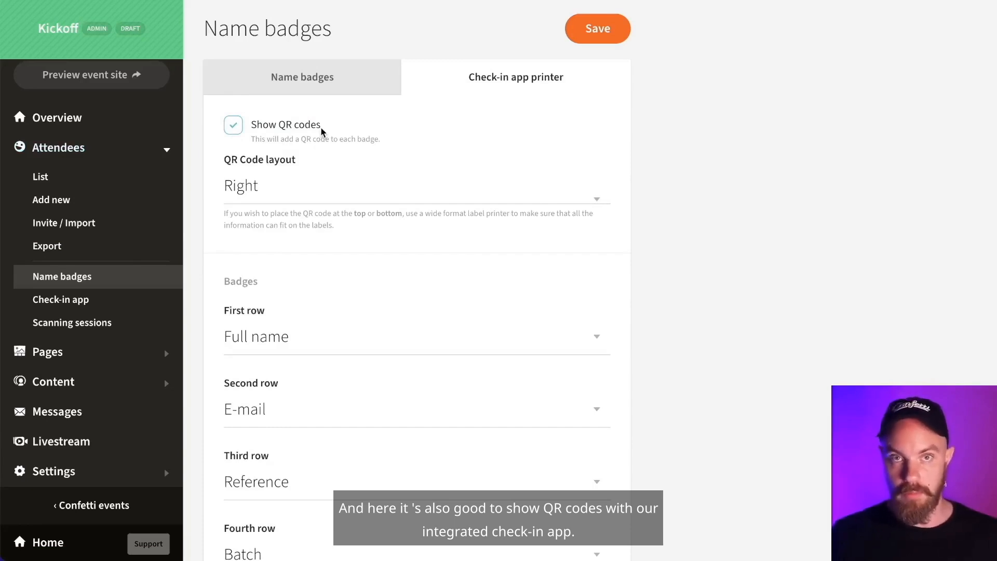
pyautogui.click(73, 299)
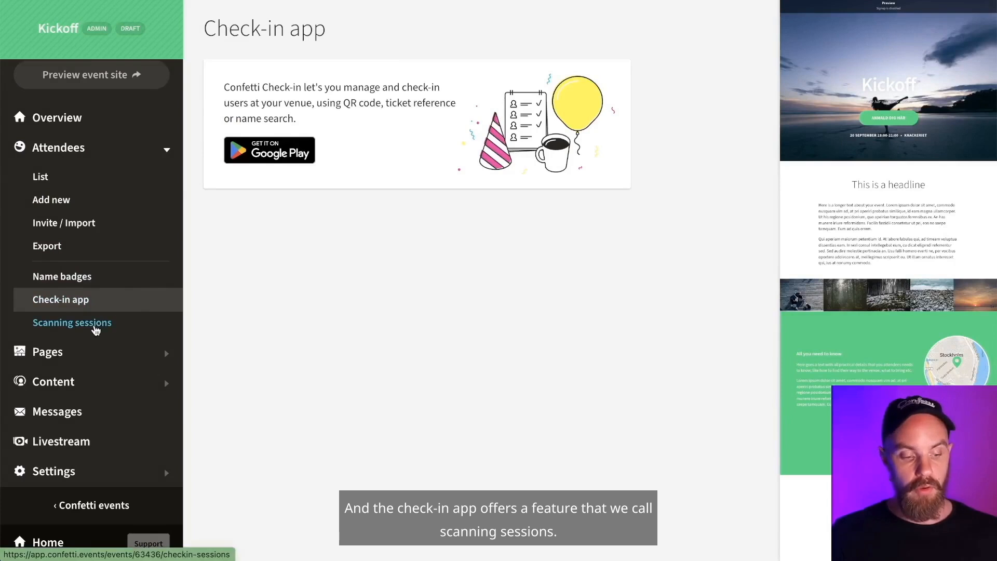
# - Open Kickoff's Scanning sessions page and expand the Pages list in the sidebar
pyautogui.click(95, 330)
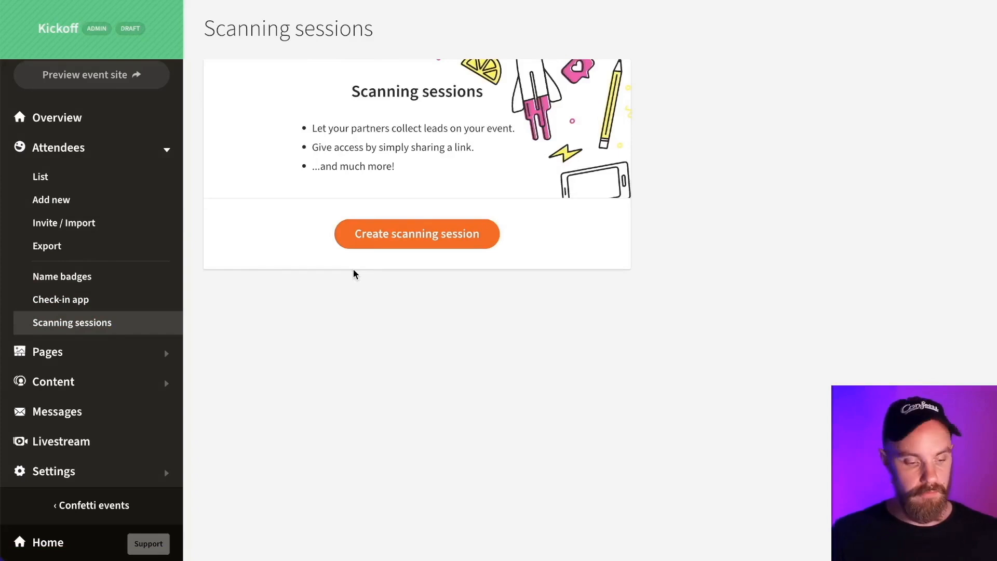
pyautogui.click(65, 356)
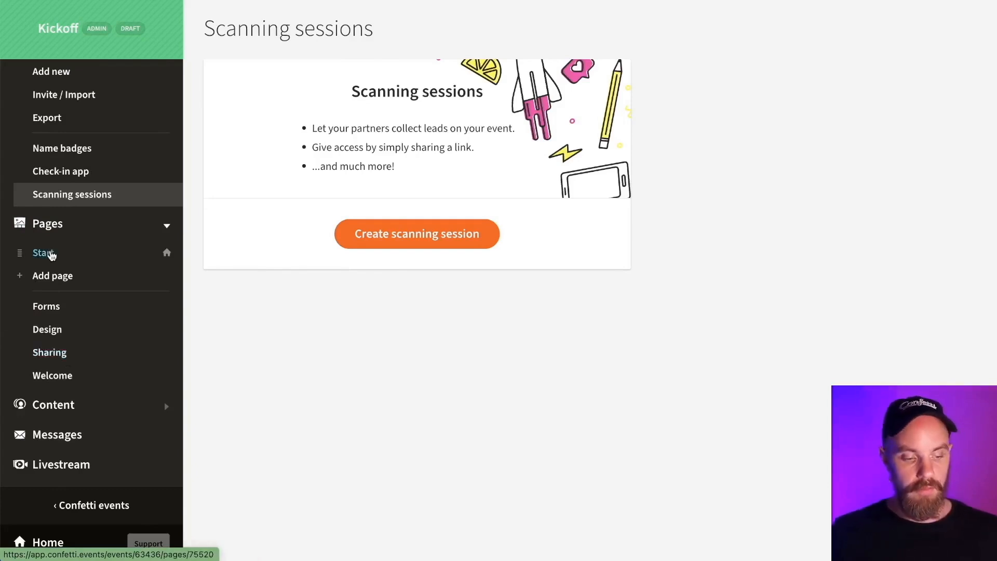
# - Open the Start page blocks, browse insert-block choices, and move Gallery above Text and back
pyautogui.click(50, 254)
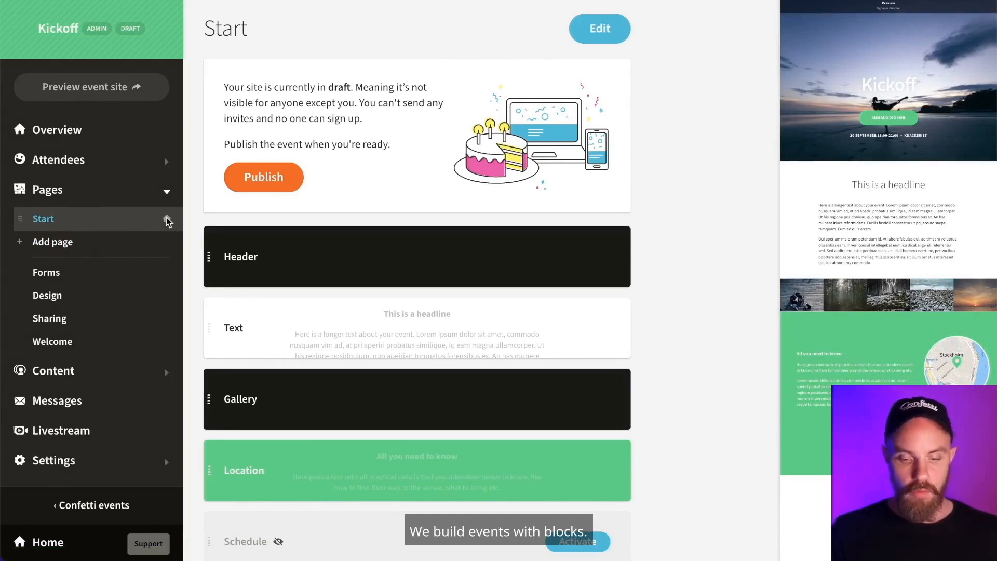
pyautogui.scroll(-2, 554, 162)
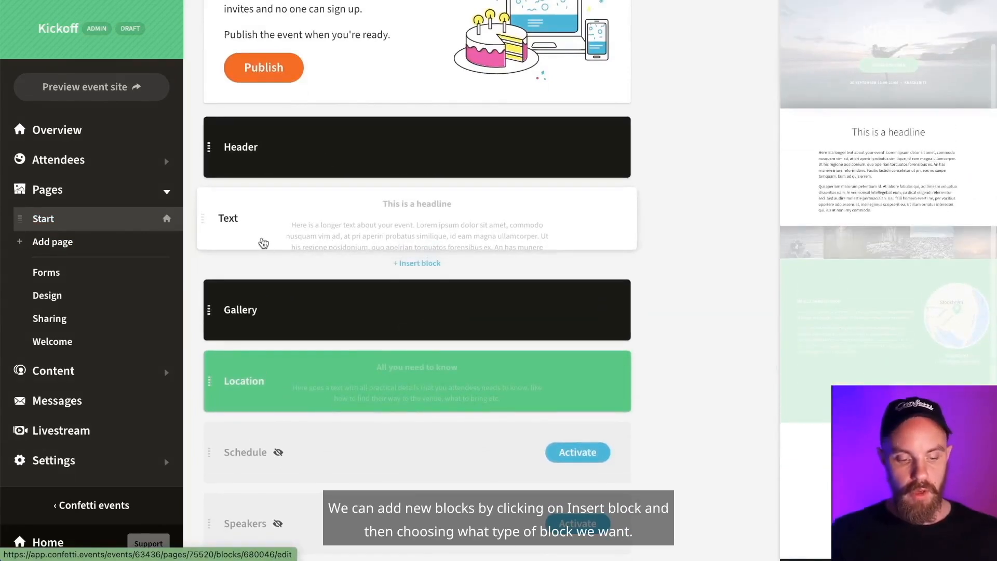
pyautogui.click(412, 264)
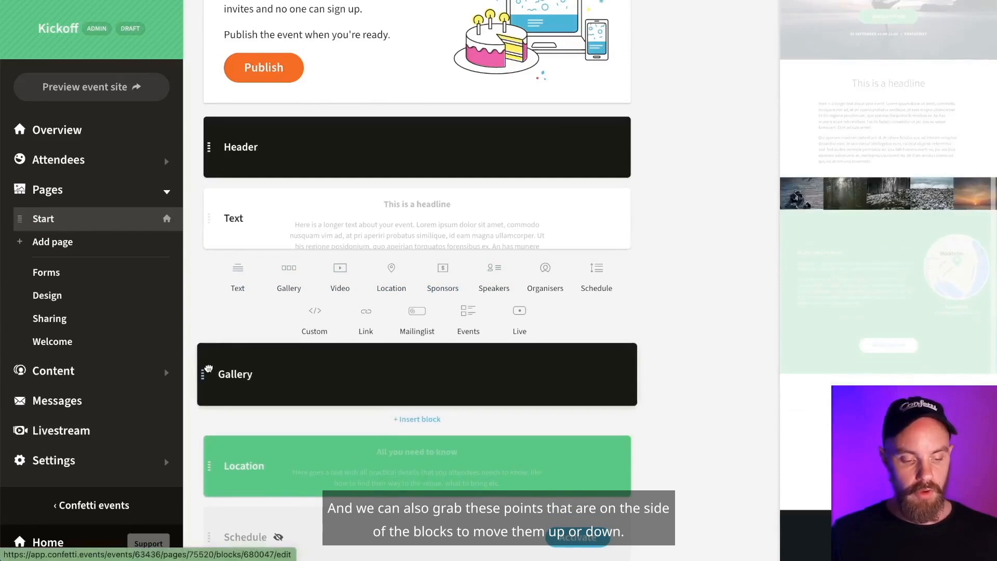
pyautogui.click(204, 373)
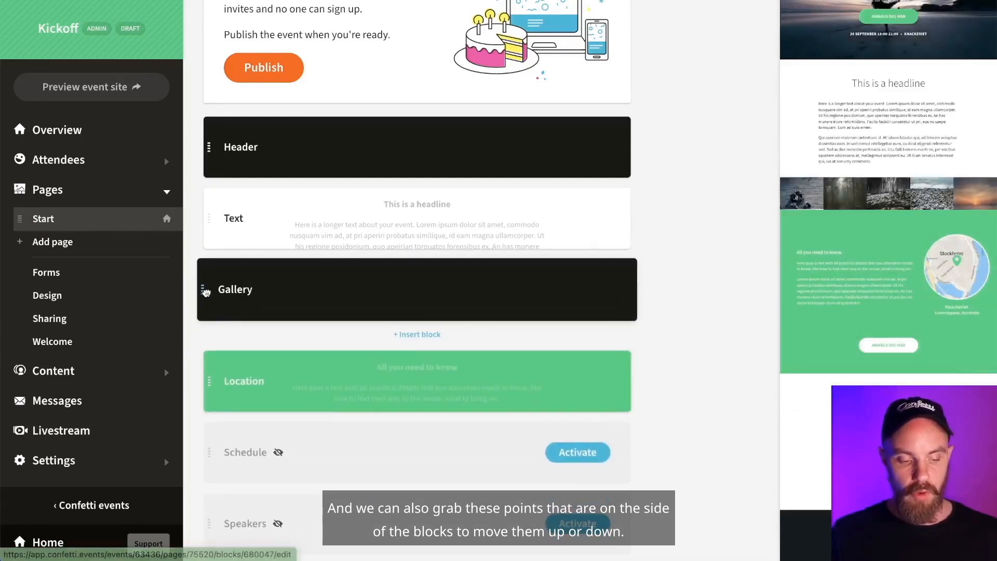
pyautogui.moveTo(203, 293); pyautogui.dragTo(207, 216)
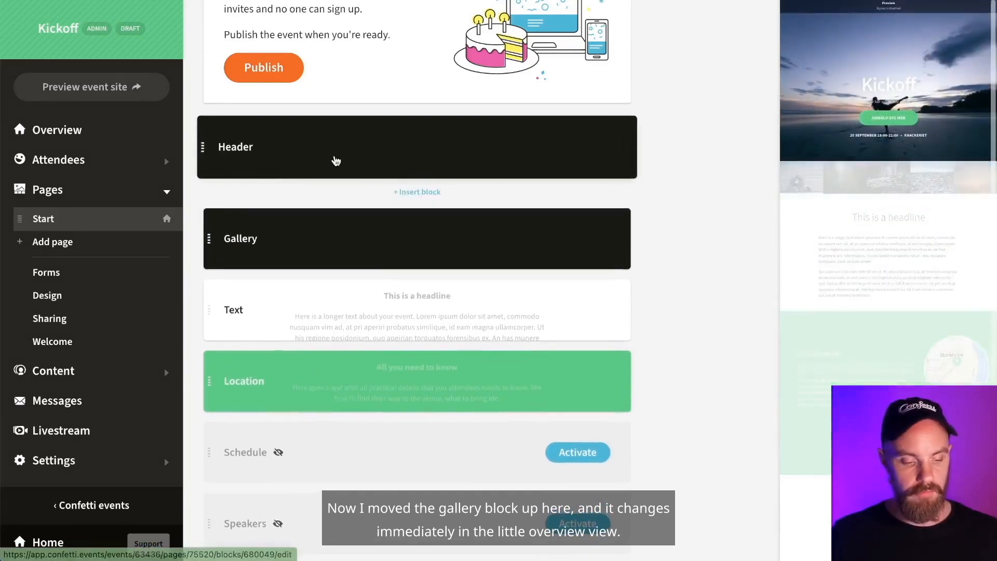
pyautogui.moveTo(217, 215); pyautogui.dragTo(196, 291)
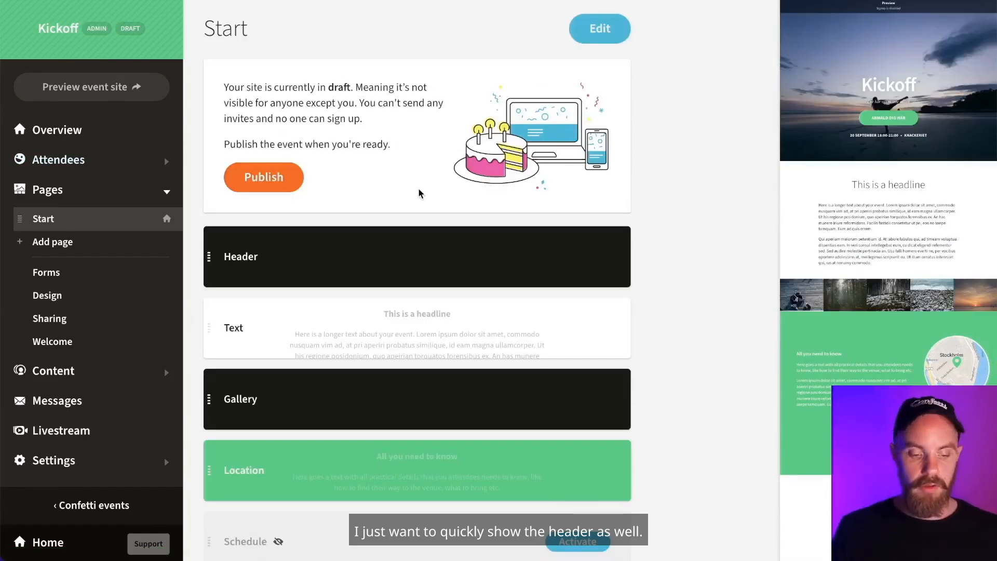
# - Open the Start page's Header block editor and review its cover video and Fullscreen style settings
pyautogui.click(379, 256)
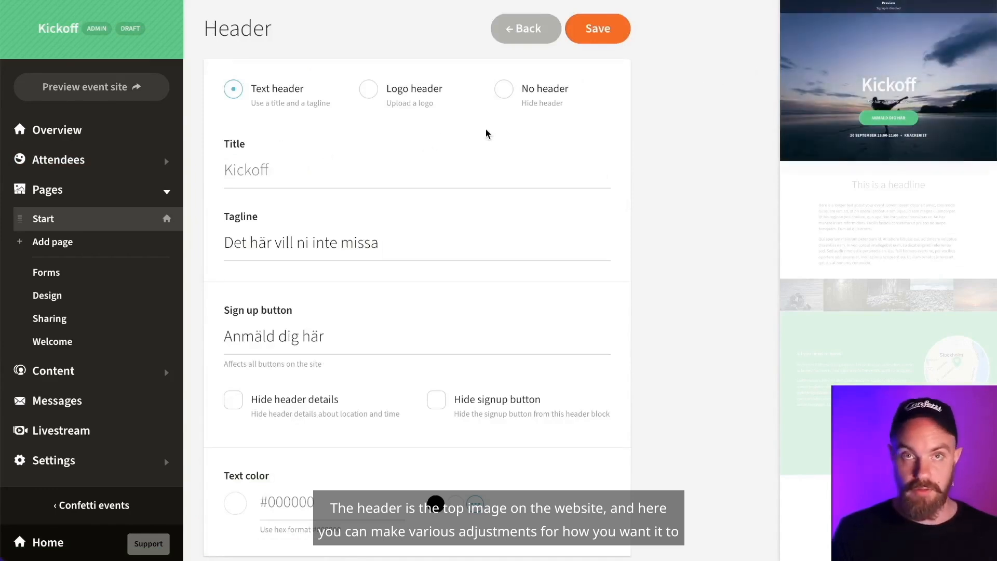
pyautogui.scroll(-7, 486, 134)
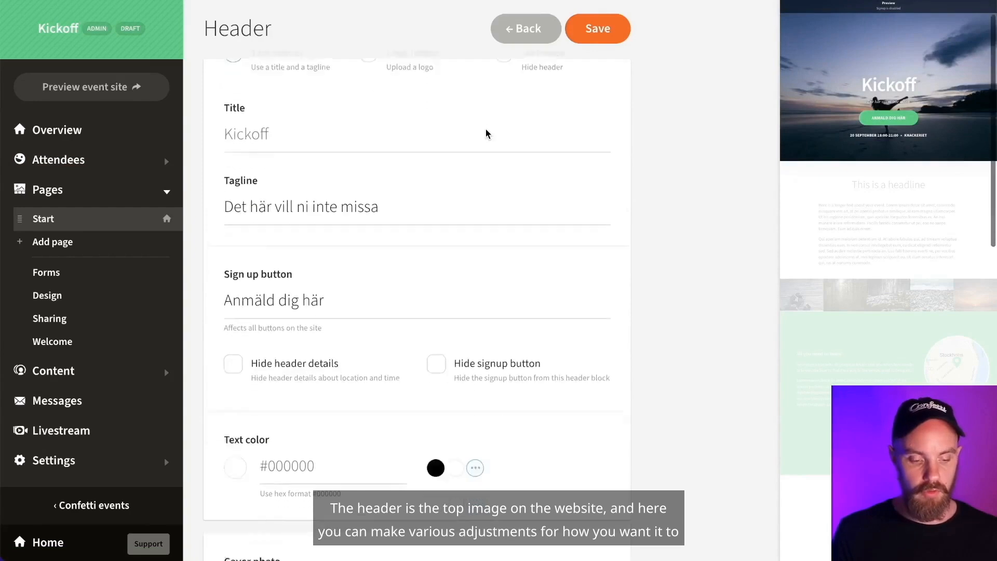
pyautogui.scroll(-4, 485, 134)
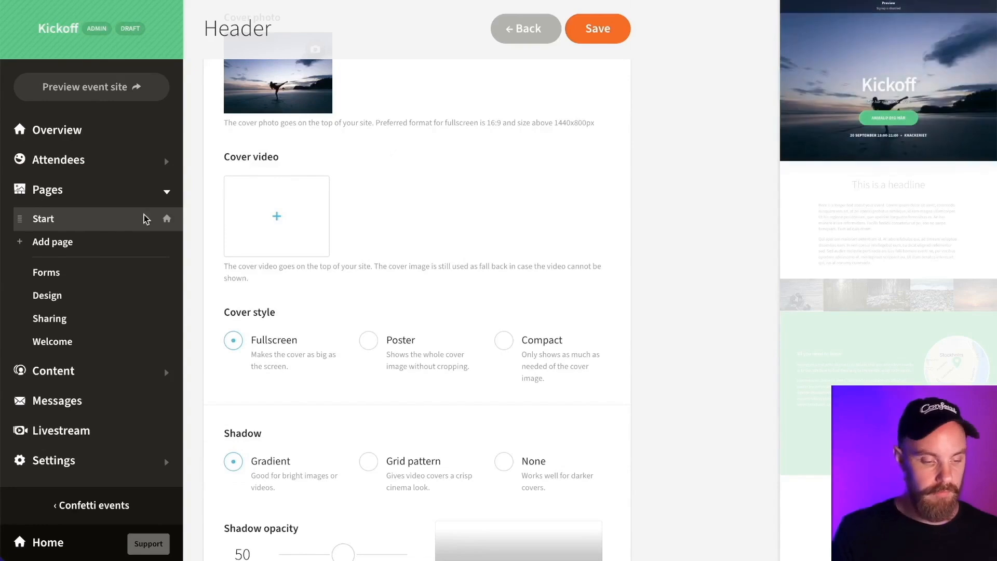
# - Glance at the New page form, then list the Default signup and Feedback forms
pyautogui.click(67, 247)
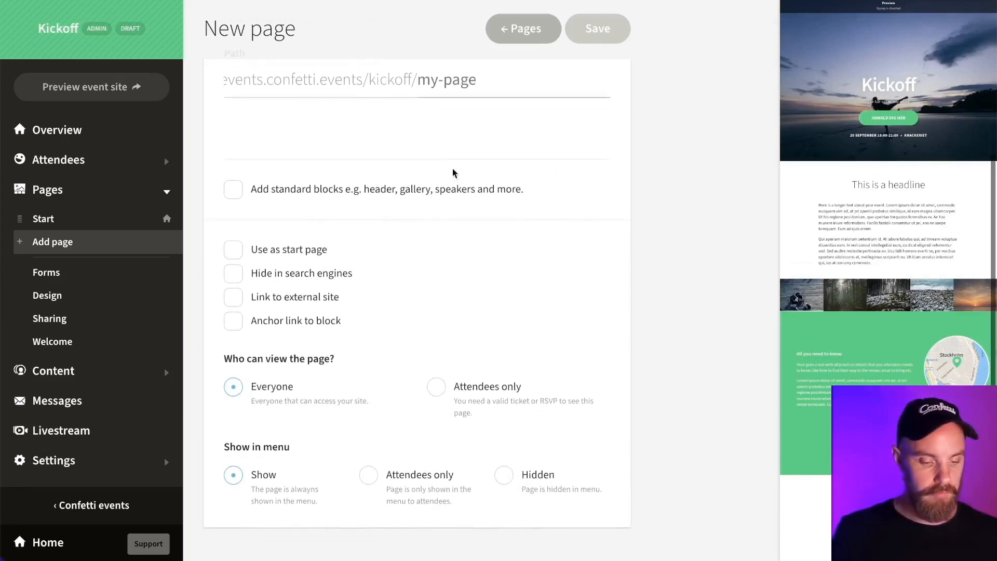
pyautogui.click(73, 270)
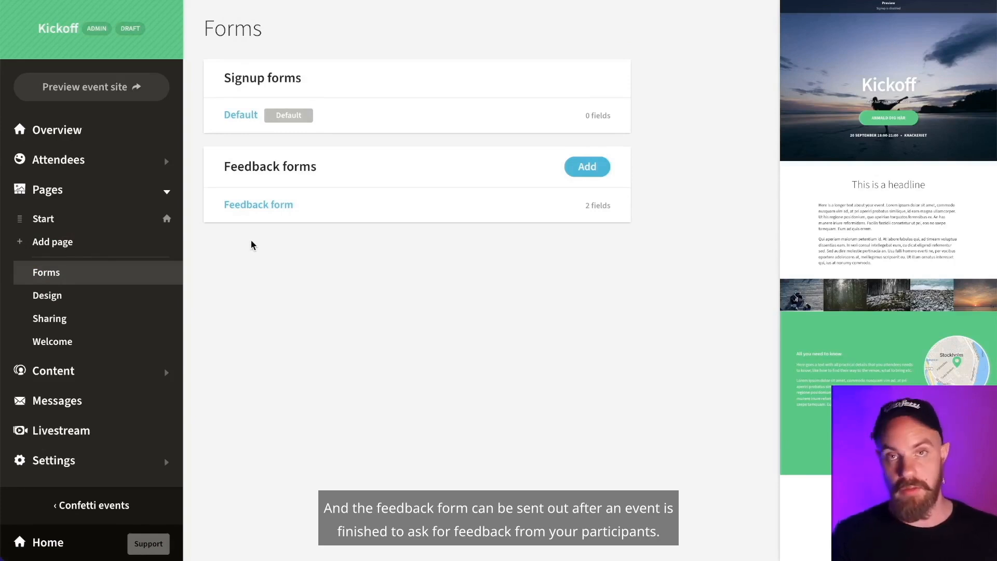
# - Open the Default signup form and mark its Mobile phone field as Required
pyautogui.click(236, 115)
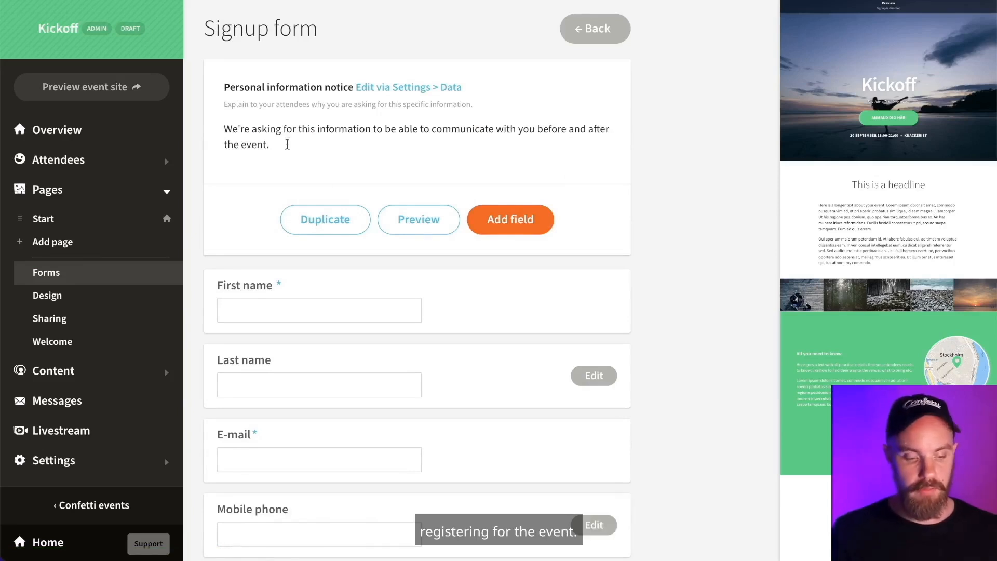
pyautogui.scroll(-1, 301, 262)
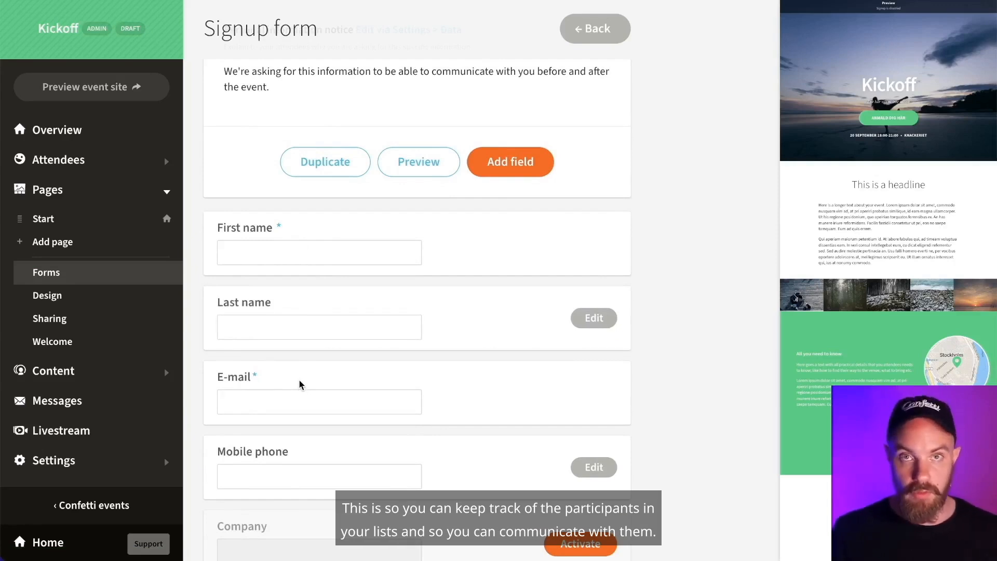
pyautogui.click(601, 471)
pyautogui.scroll(-2, 553, 398)
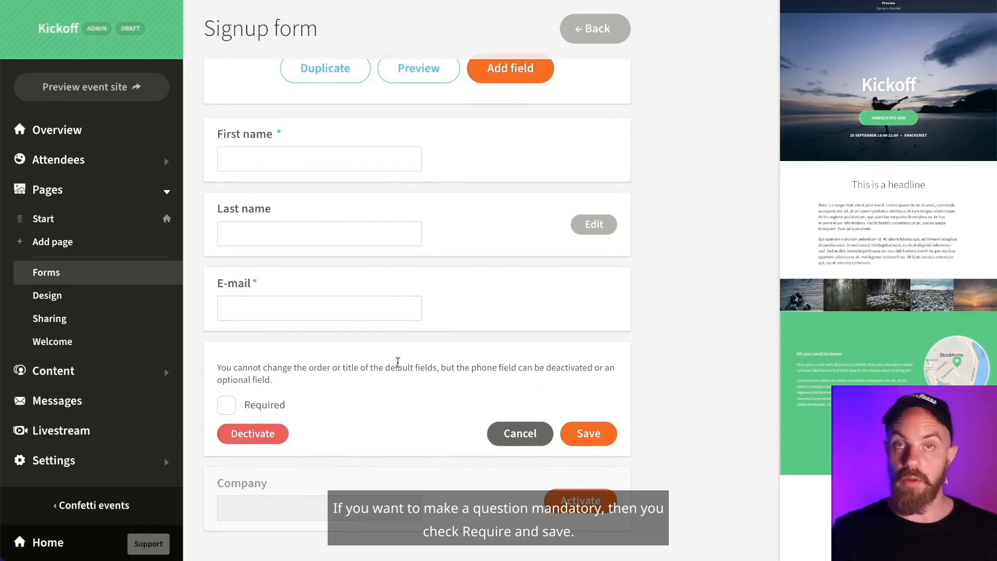
pyautogui.click(227, 405)
pyautogui.click(582, 445)
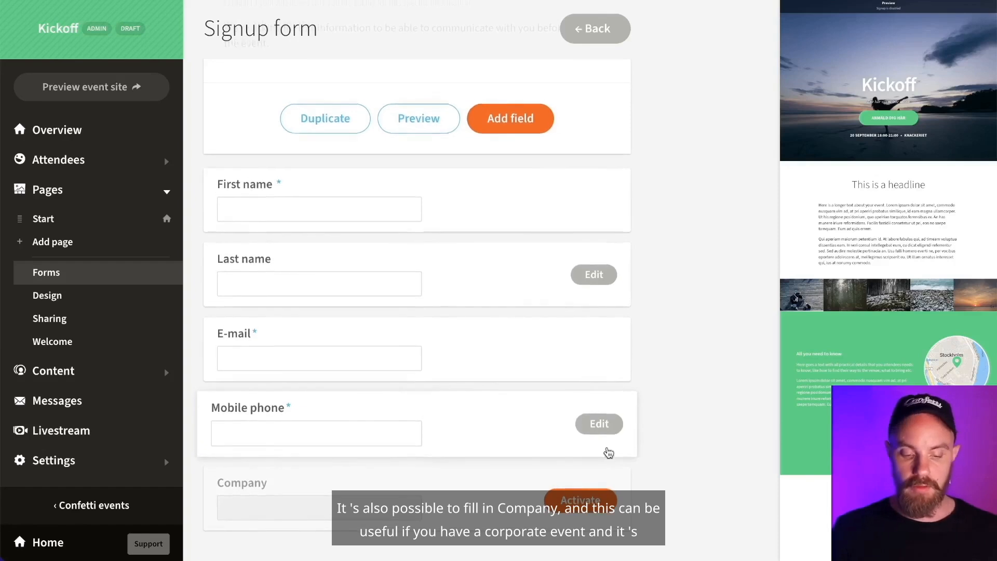
# - Activate and save the Company field on the Kickoff signup form
pyautogui.click(579, 500)
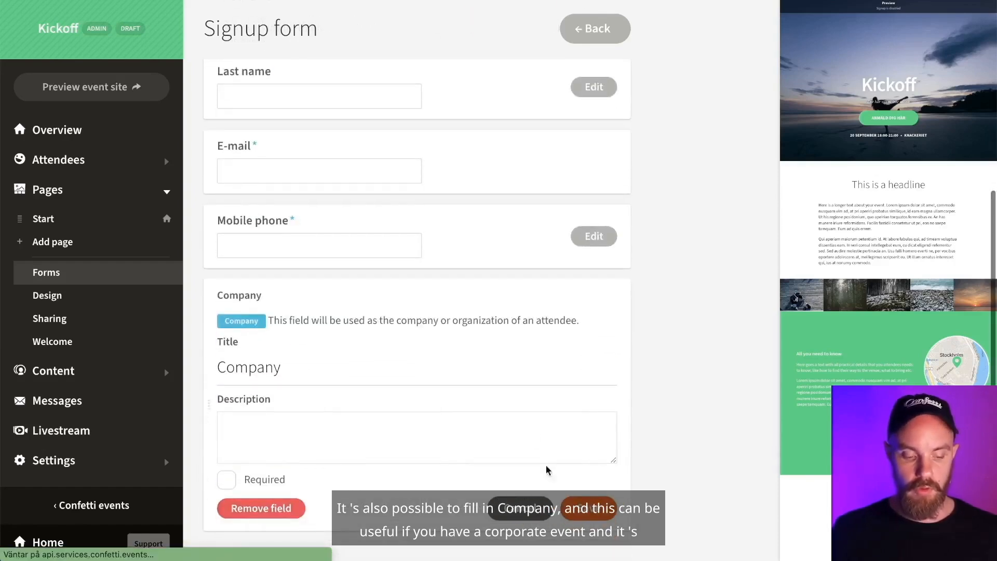
pyautogui.click(592, 512)
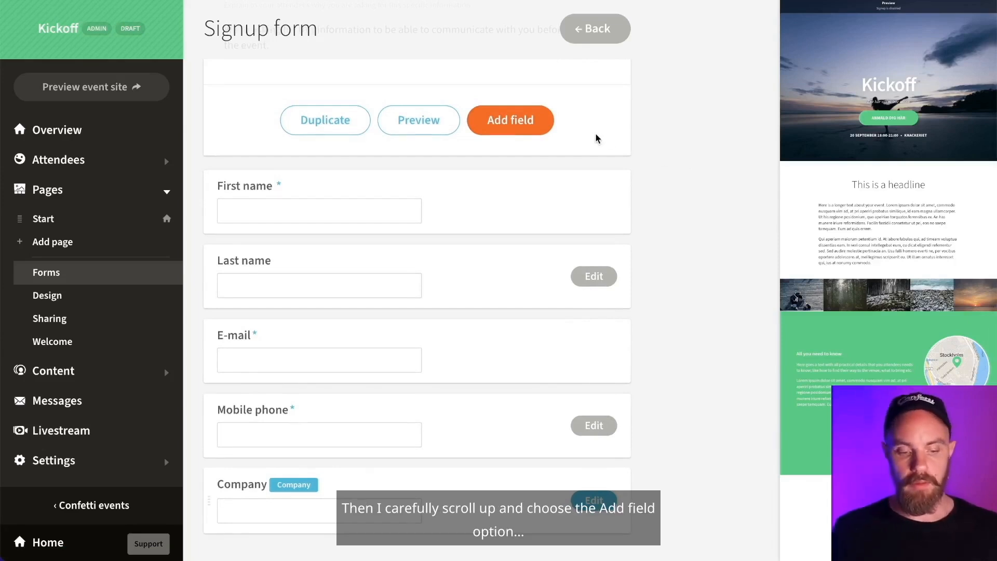
pyautogui.scroll(2, 595, 134)
# - Add a Multiple choice field titled 'Kommer du att delta fysiskt eller digitalt?'
pyautogui.click(519, 224)
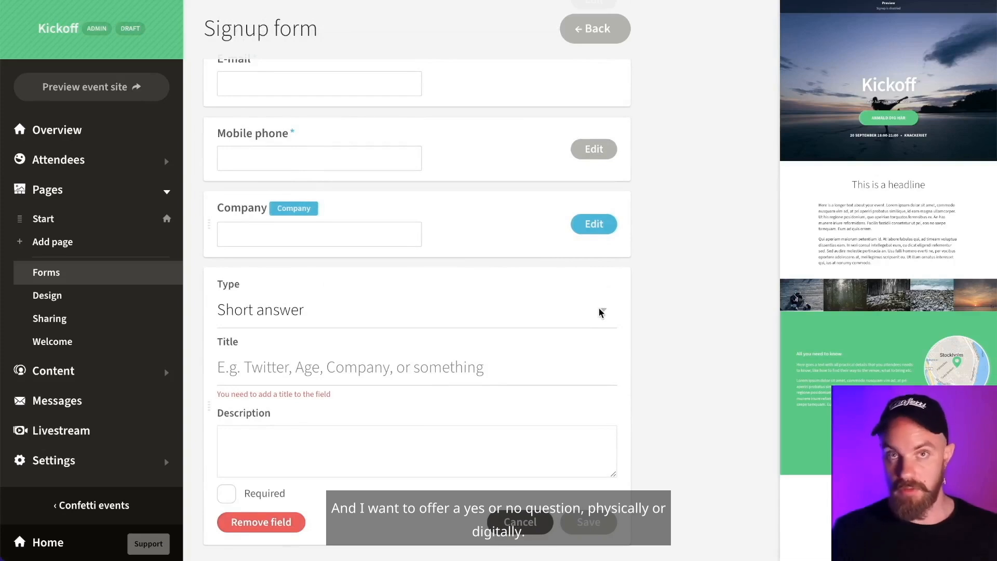
pyautogui.click(599, 311)
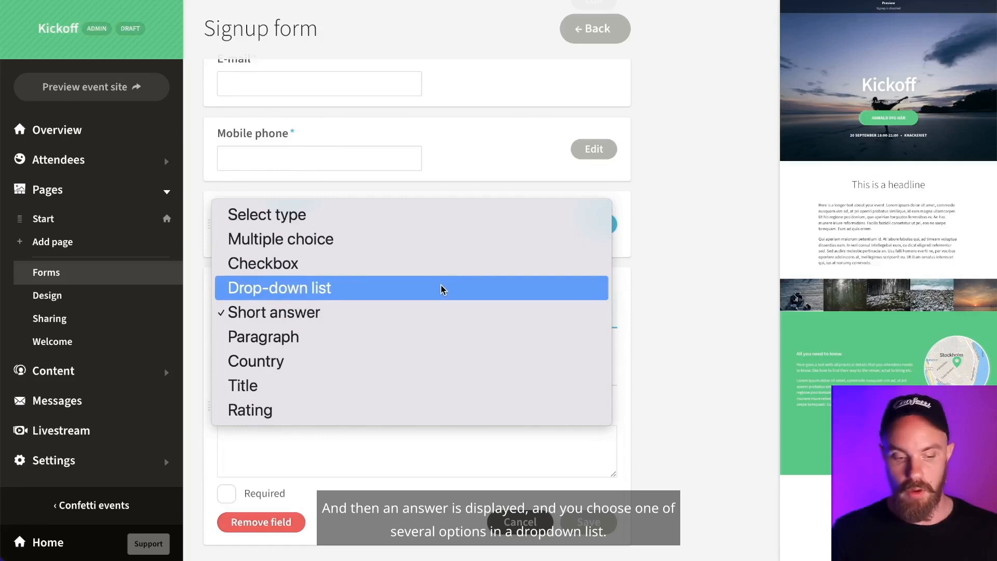
pyautogui.click(434, 238)
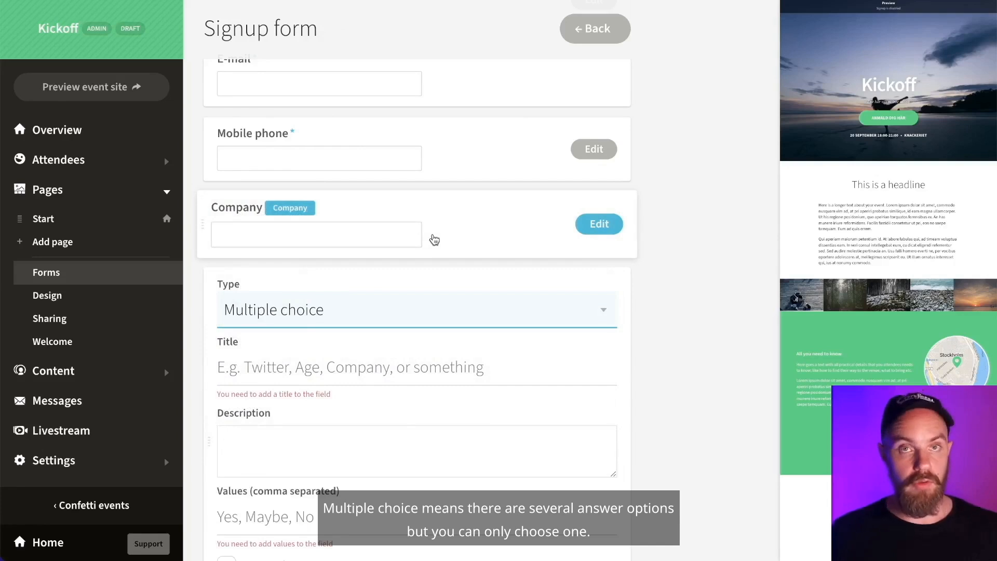
pyautogui.click(333, 365)
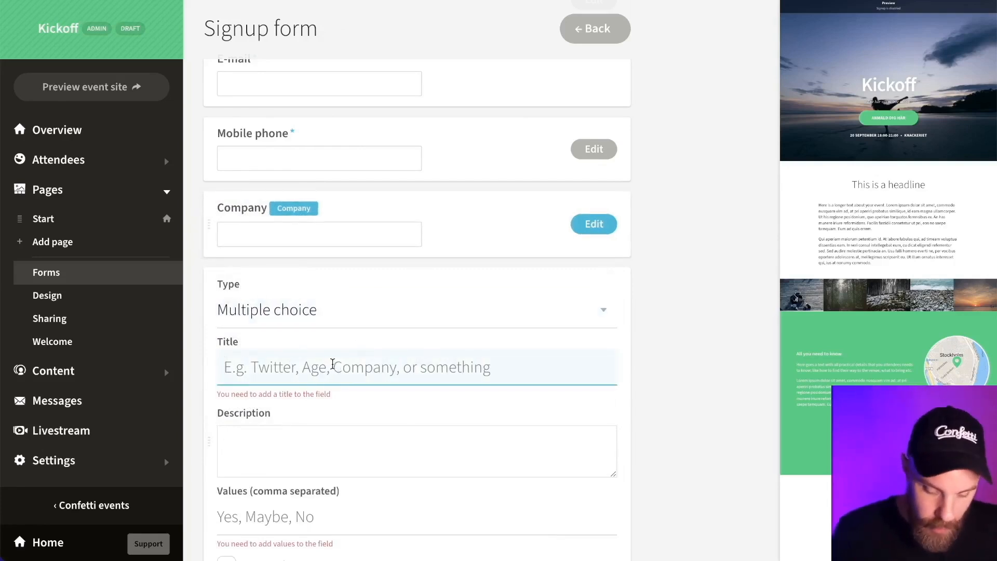
pyautogui.write('KOmmer du att')
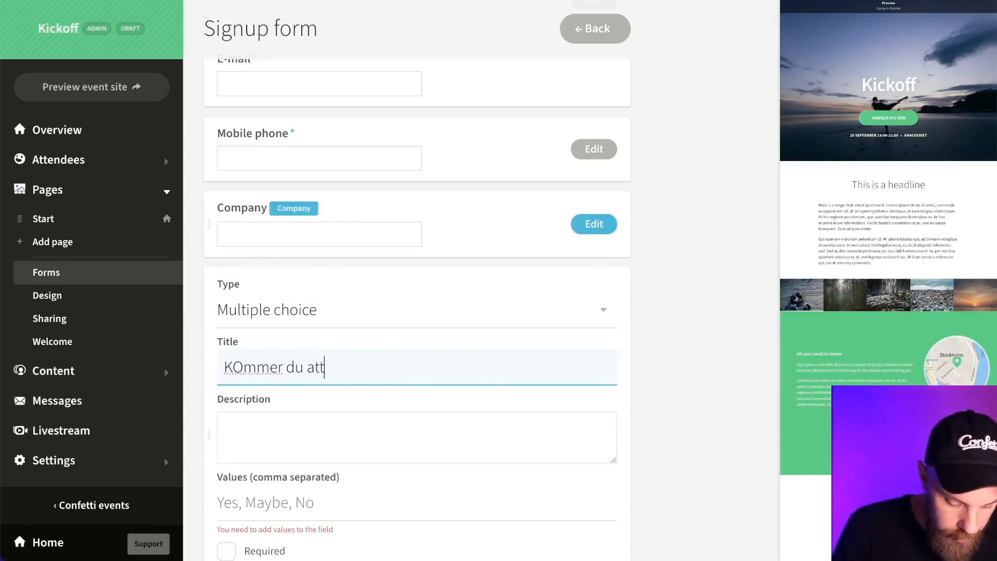
pyautogui.write(' delta ')
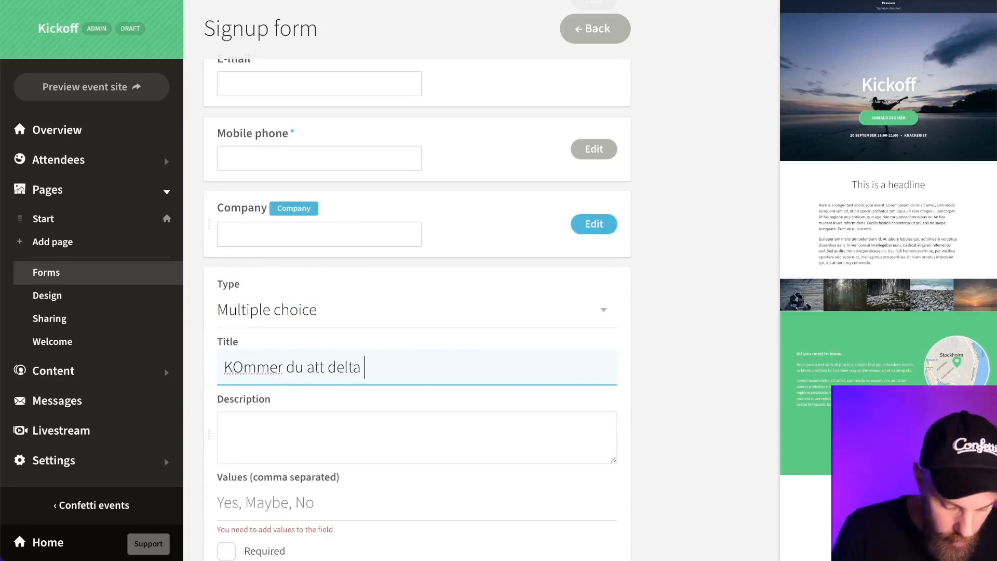
pyautogui.write('fysi')
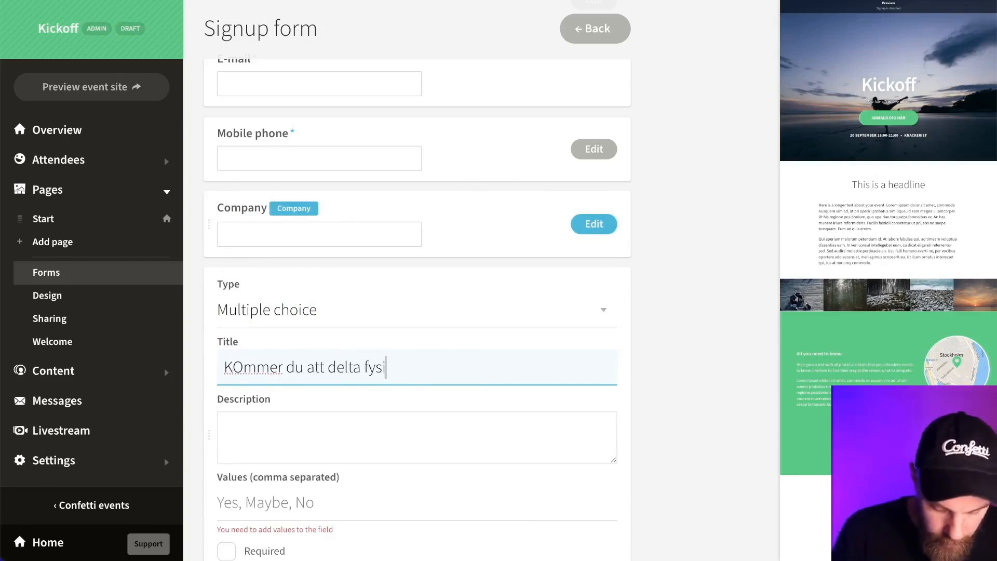
pyautogui.write('sk')
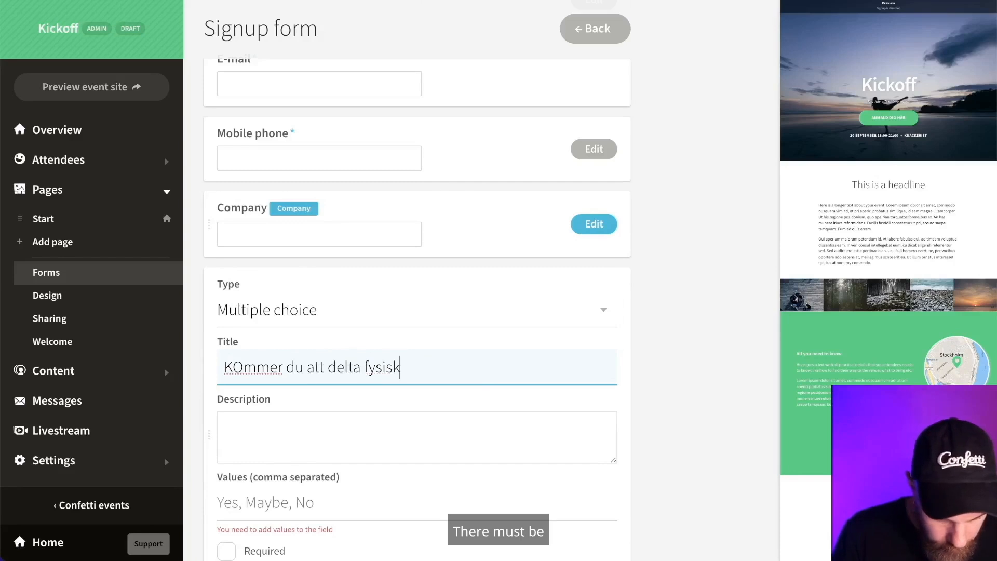
pyautogui.write('t eller digitalt?')
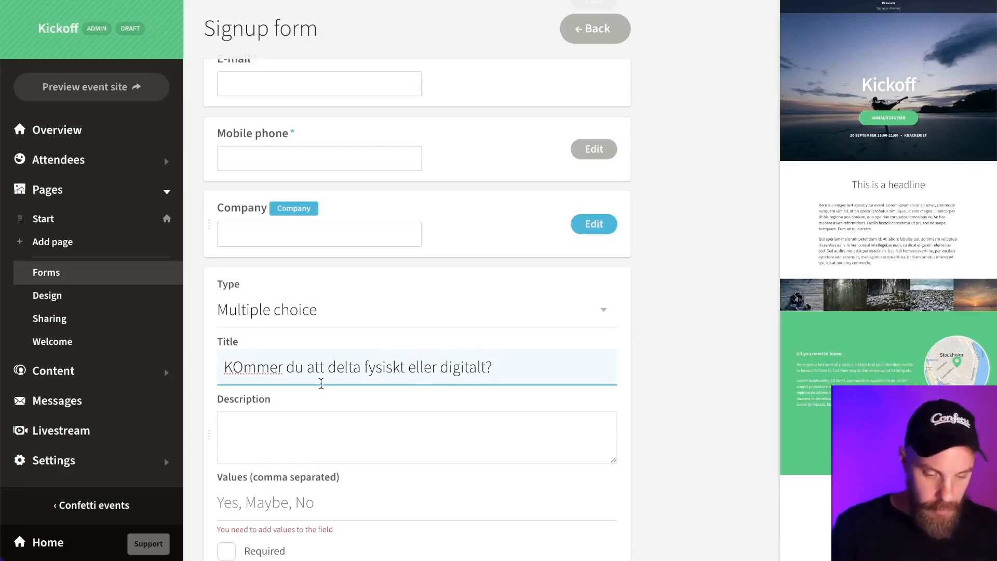
pyautogui.click(246, 364)
pyautogui.press('BackSpace')
pyautogui.write('o')
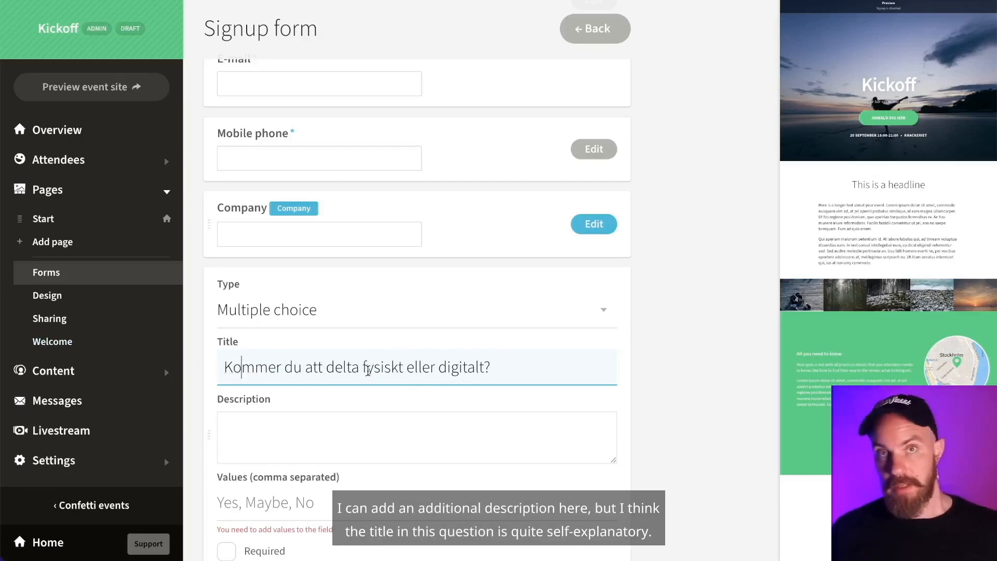
# - Enter the answer options 'Fysiskt, Digitalt' and mark the question Required
pyautogui.scroll(-1, 483, 380)
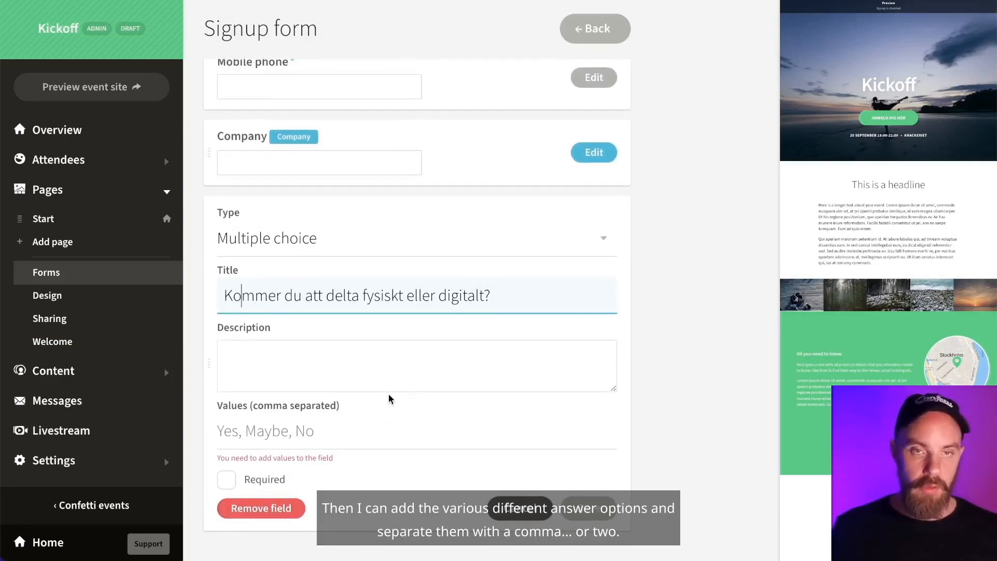
pyautogui.click(231, 431)
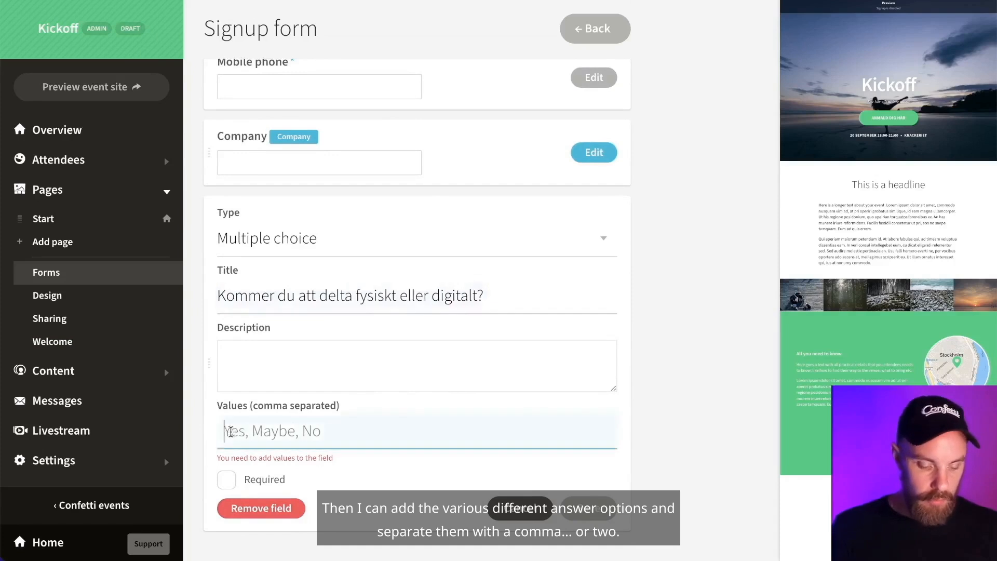
pyautogui.write('Fysisk')
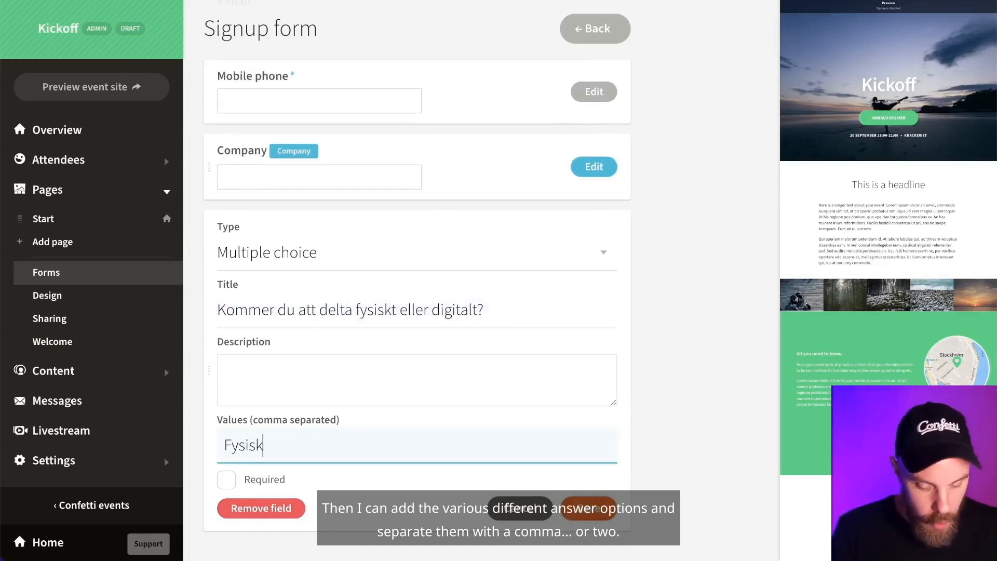
pyautogui.write('t, Del')
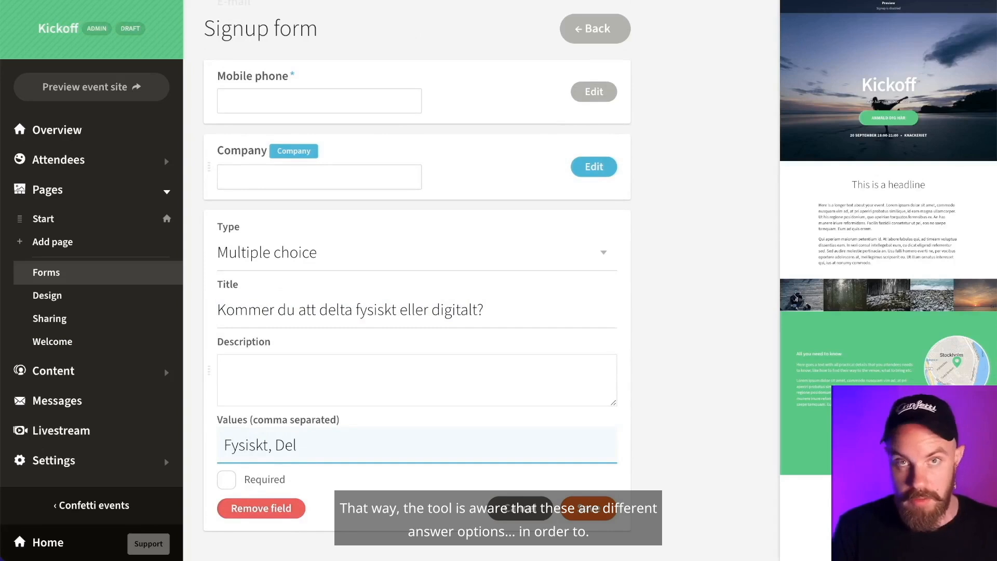
pyautogui.write('t')
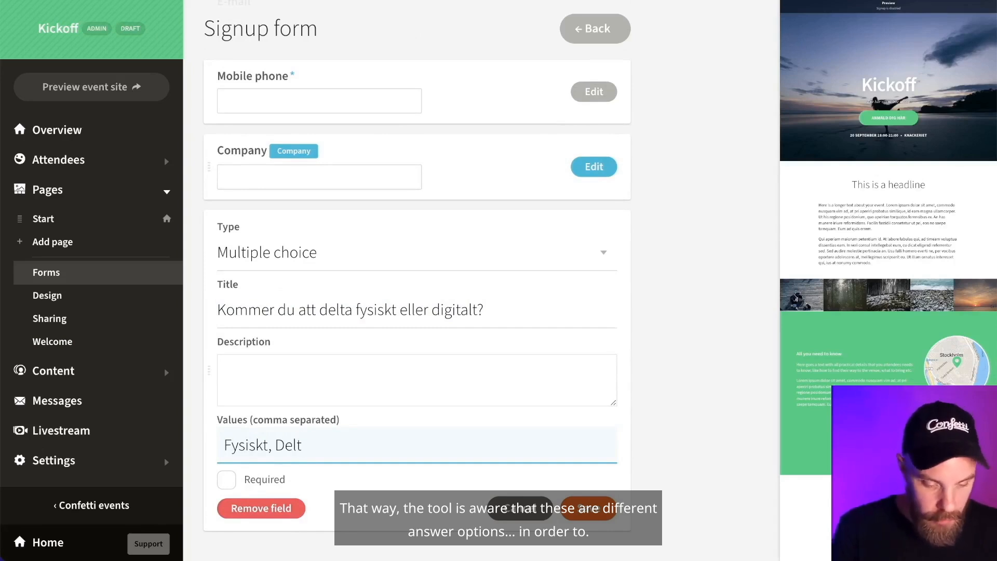
pyautogui.write('a')
pyautogui.press('BackSpace')
pyautogui.press('BackSpace')
pyautogui.press('BackSpace')
pyautogui.press('BackSpace')
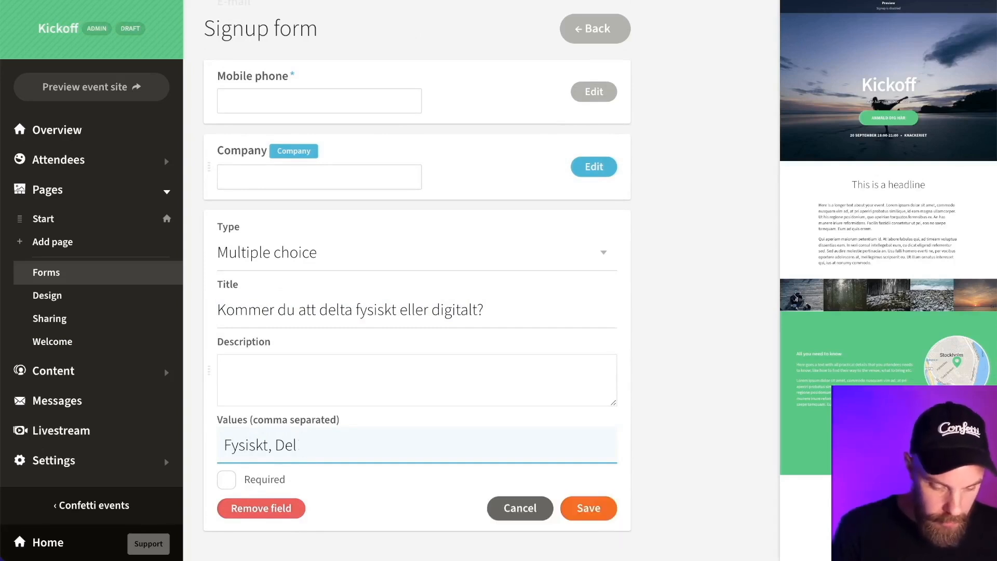
pyautogui.write('igitalt')
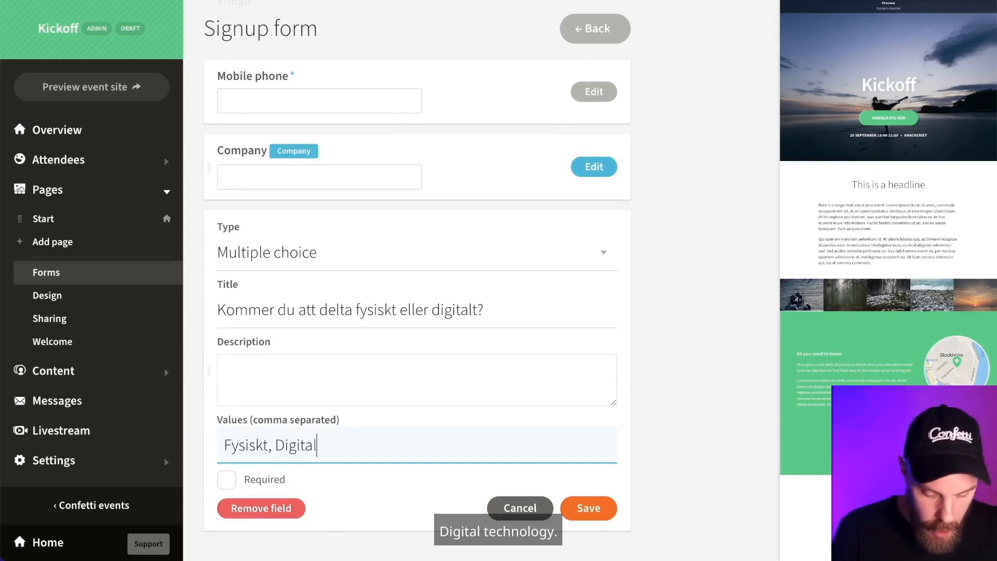
pyautogui.click(231, 478)
pyautogui.click(262, 445)
# - Save the attendance question, reload the signup form and preview it as participants see it
pyautogui.click(588, 508)
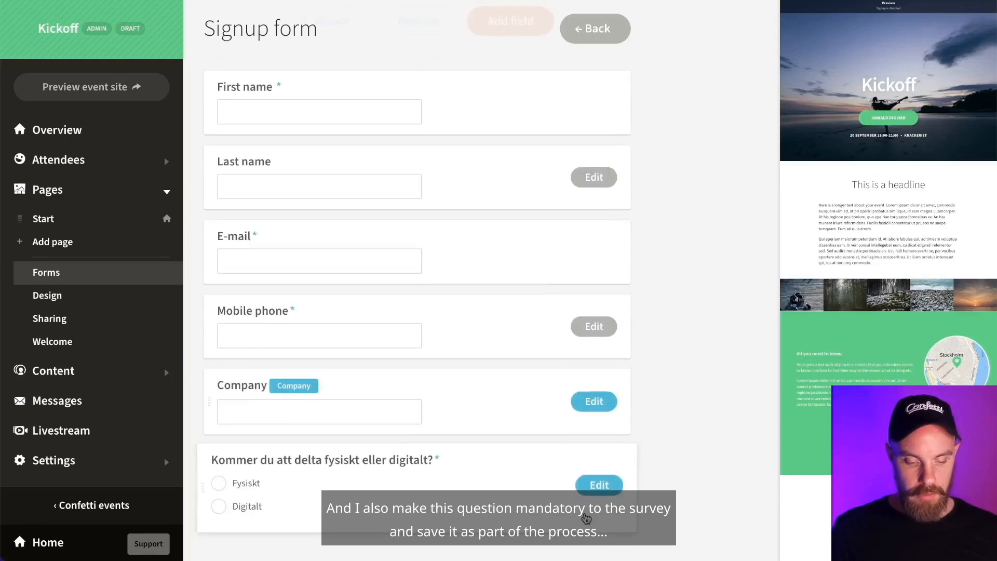
pyautogui.scroll(3, 661, 294)
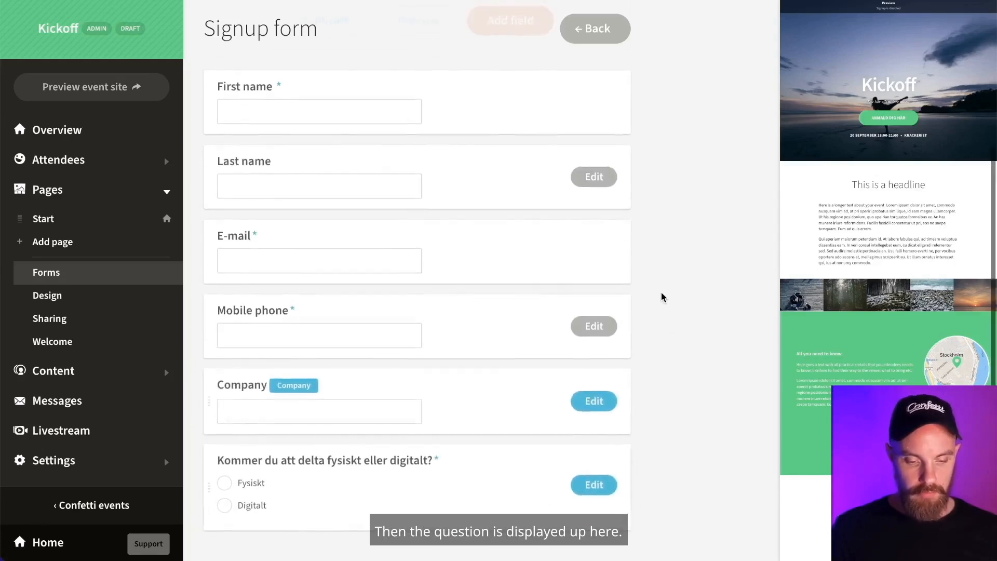
pyautogui.scroll(2, 662, 292)
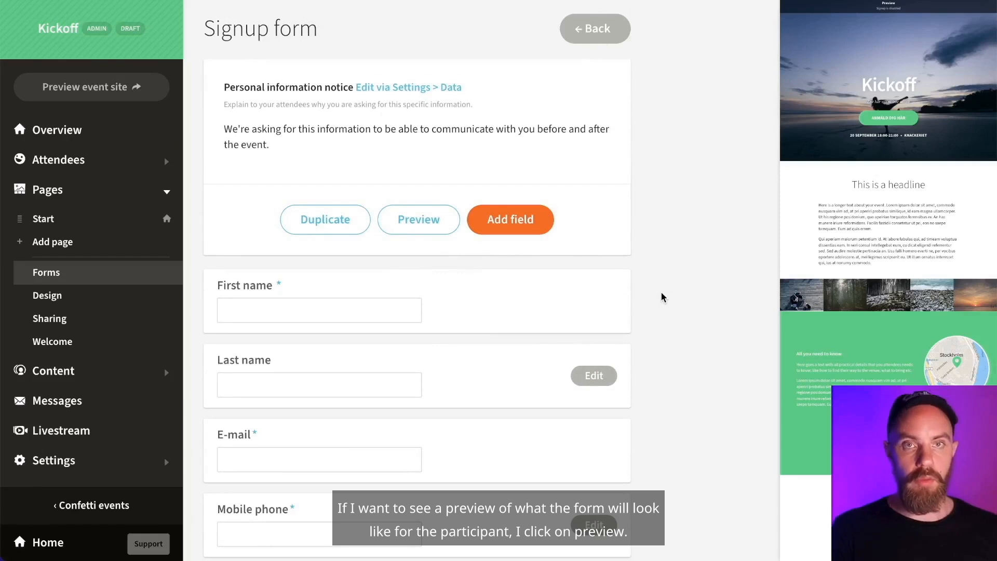
pyautogui.press('super+r')
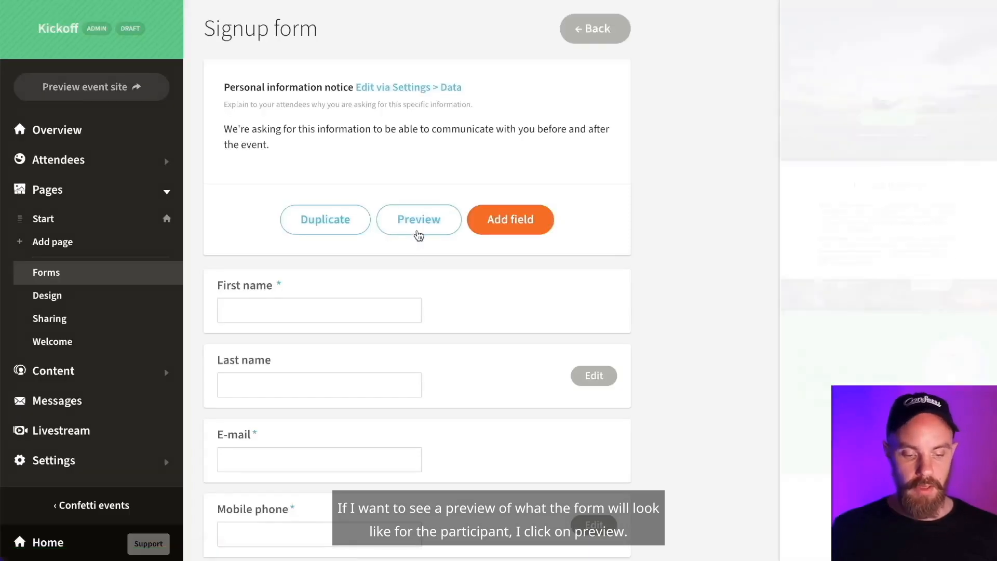
pyautogui.click(418, 229)
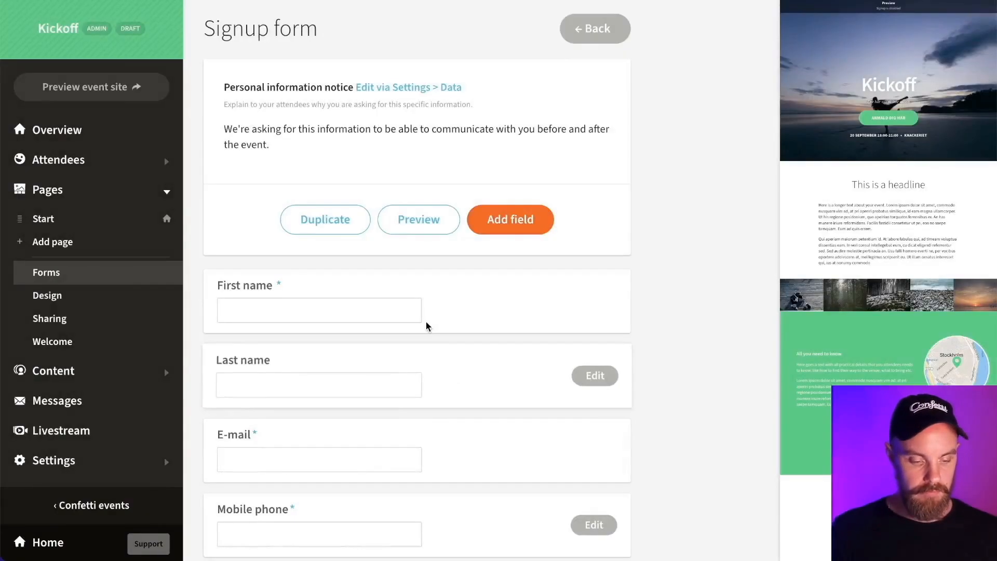
# - Review the Feedback form from the Forms list, then return to Forms
pyautogui.click(48, 295)
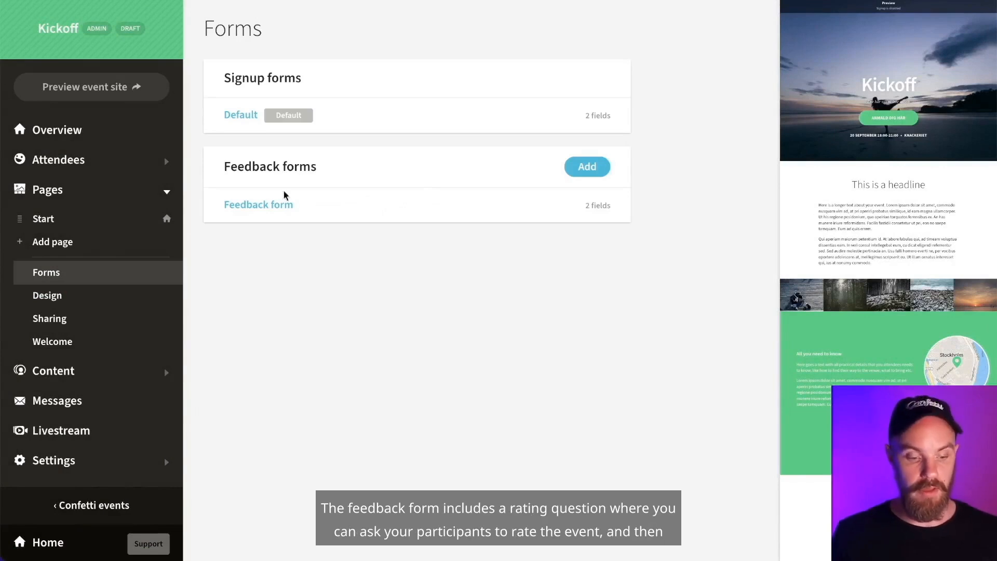
pyautogui.click(274, 205)
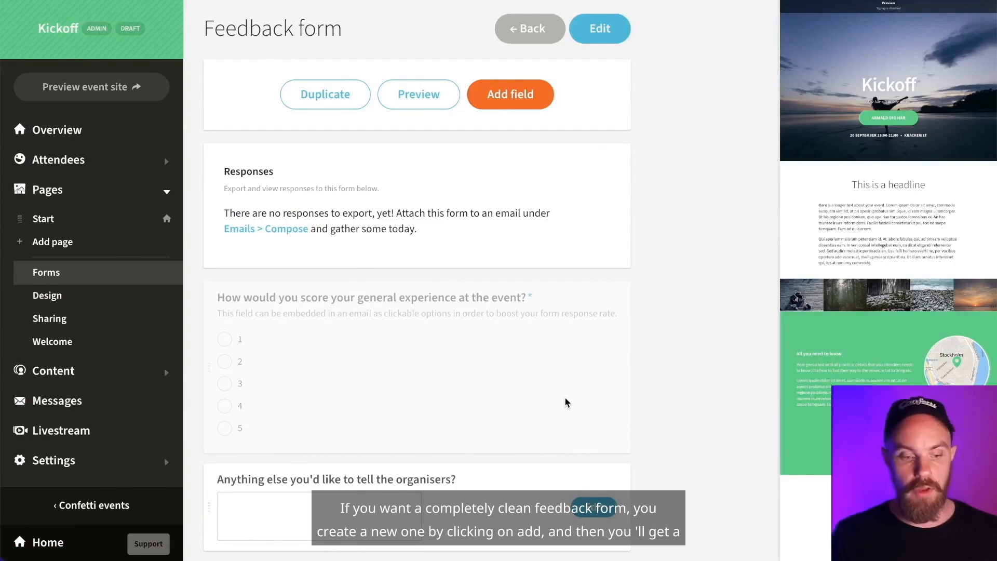
pyautogui.click(45, 272)
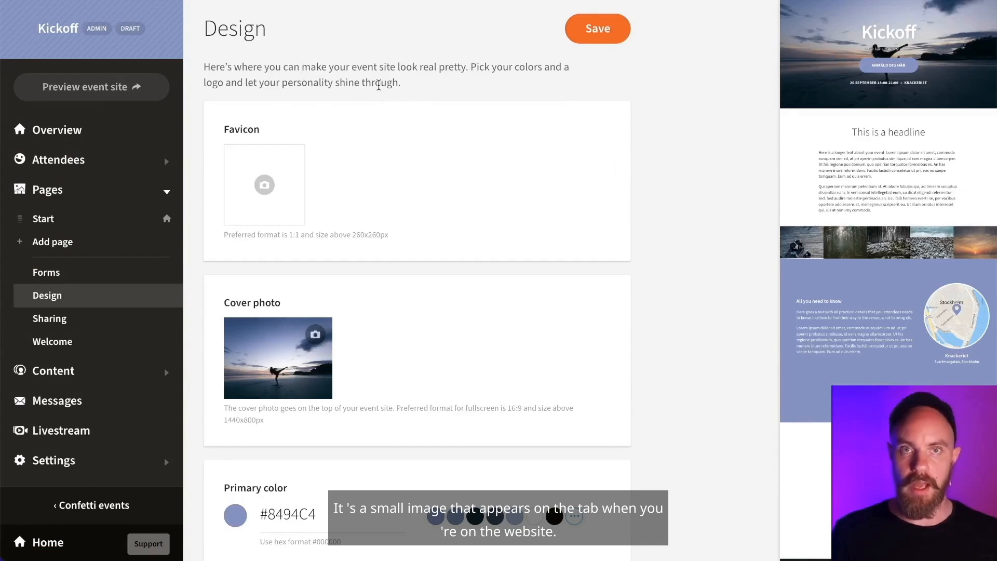
pyautogui.scroll(-2, 372, 271)
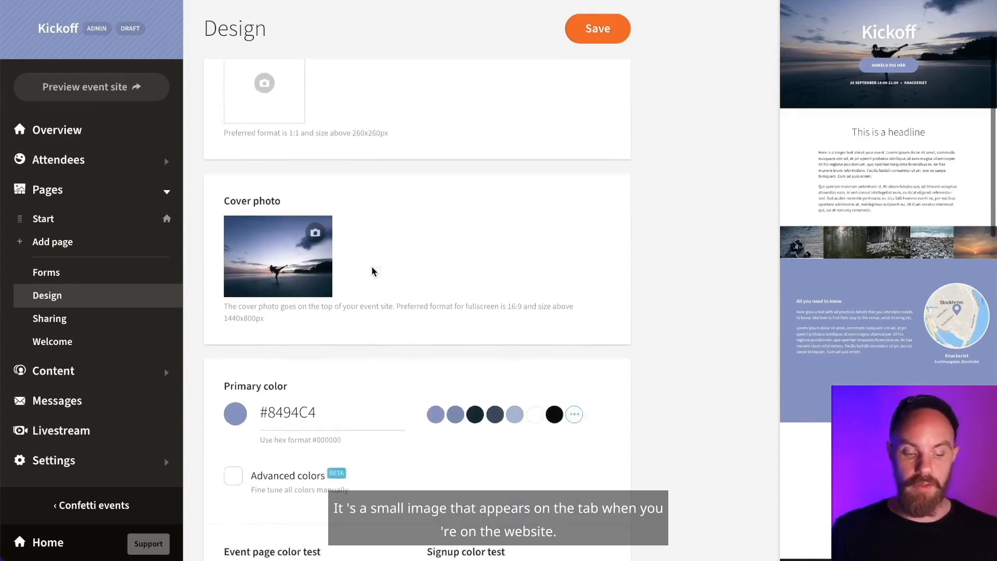
pyautogui.scroll(-1, 372, 270)
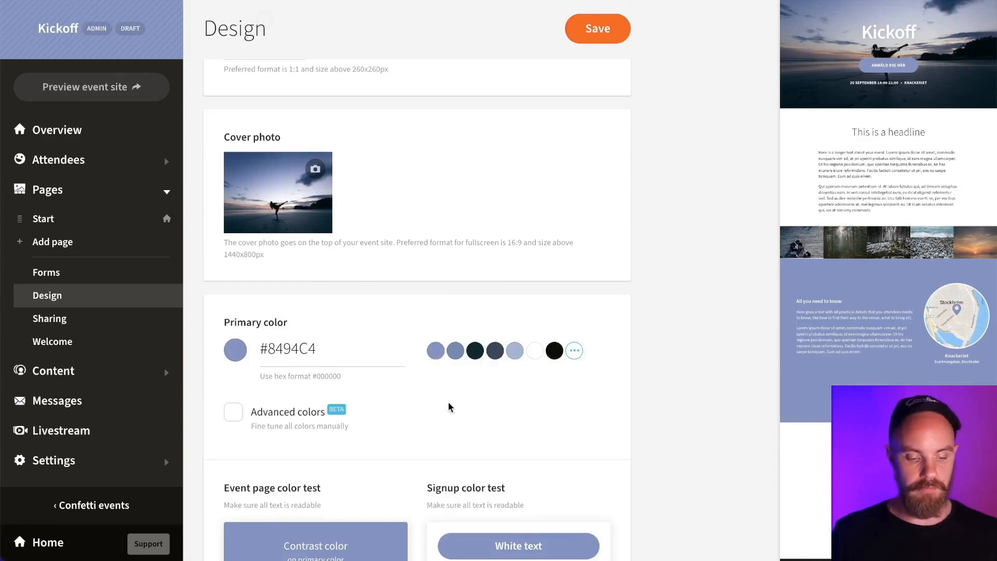
pyautogui.scroll(-3, 448, 402)
pyautogui.scroll(-1, 427, 285)
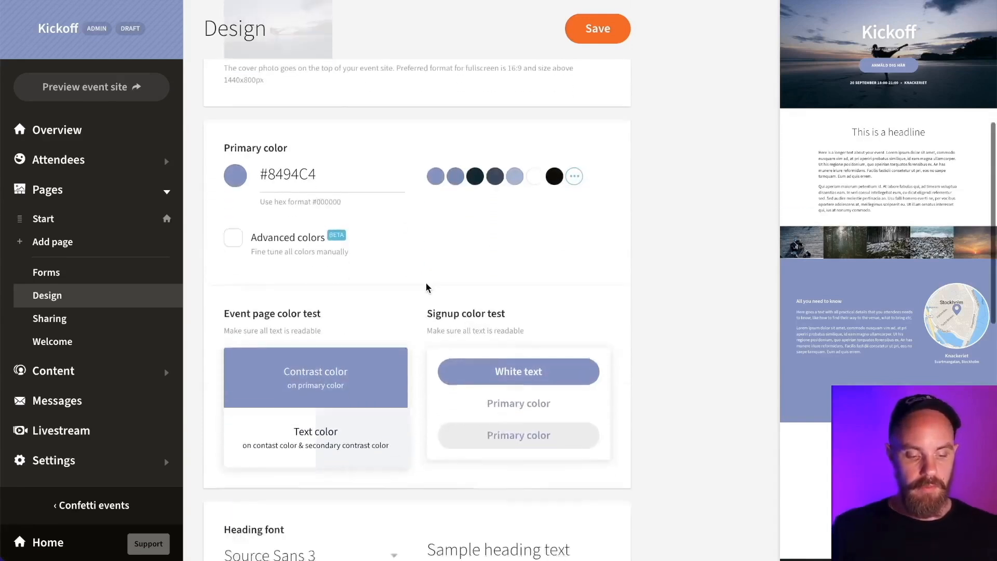
# - Enable Advanced colors, inspect the Text color (#030E30) picker, and scroll to the colour test preview
pyautogui.click(234, 212)
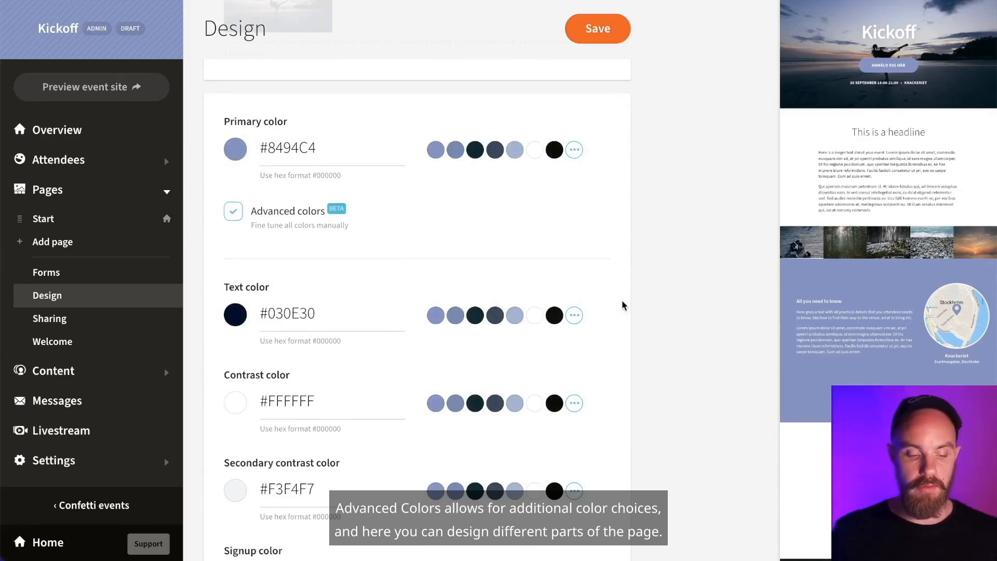
pyautogui.scroll(-2, 622, 299)
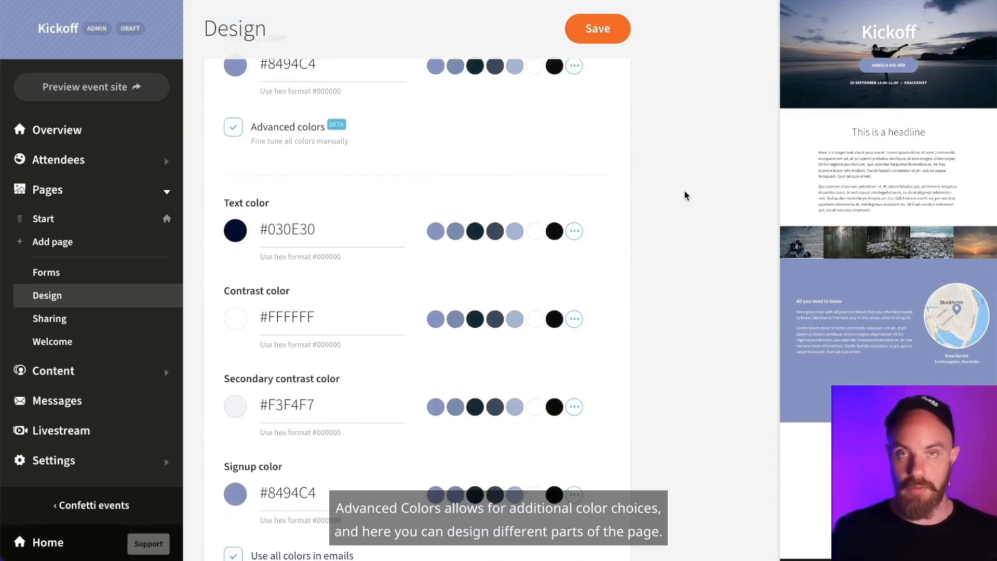
pyautogui.scroll(-1, 442, 166)
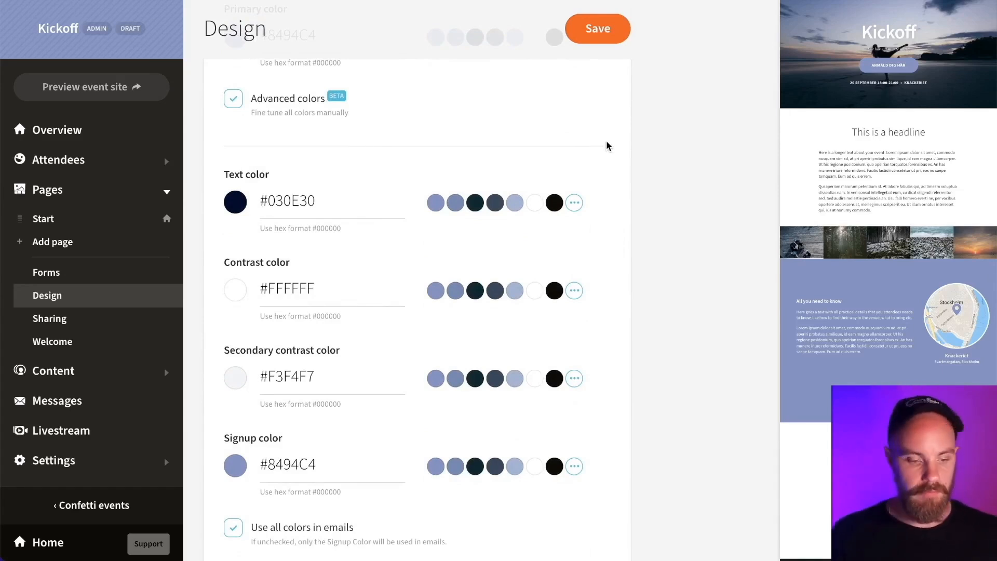
pyautogui.click(574, 203)
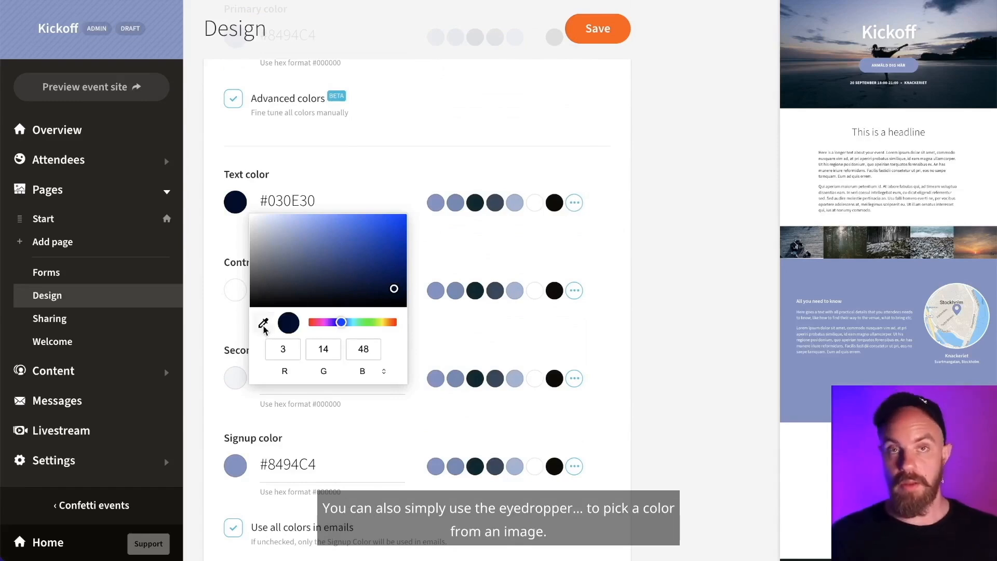
pyautogui.click(737, 233)
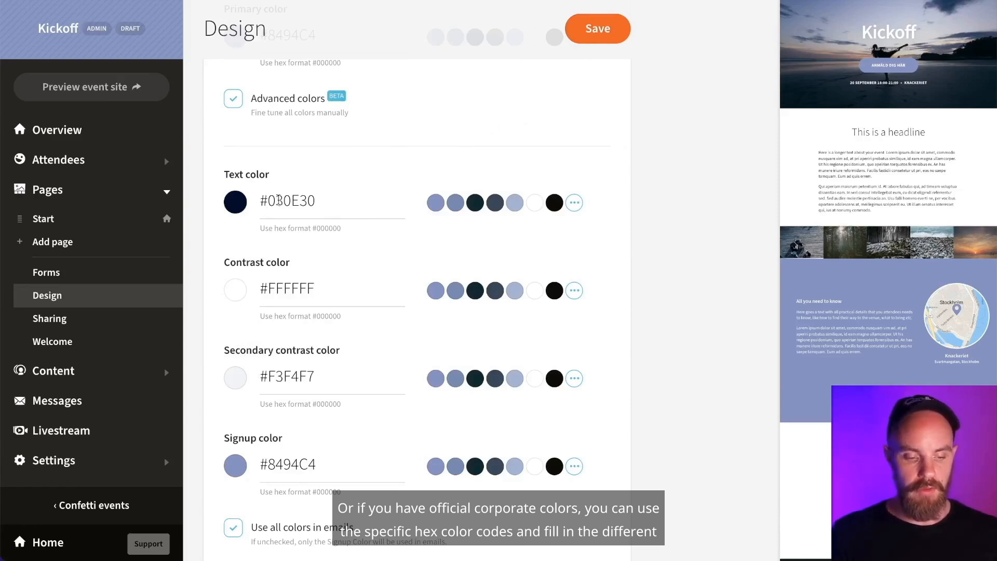
pyautogui.scroll(-3, 356, 200)
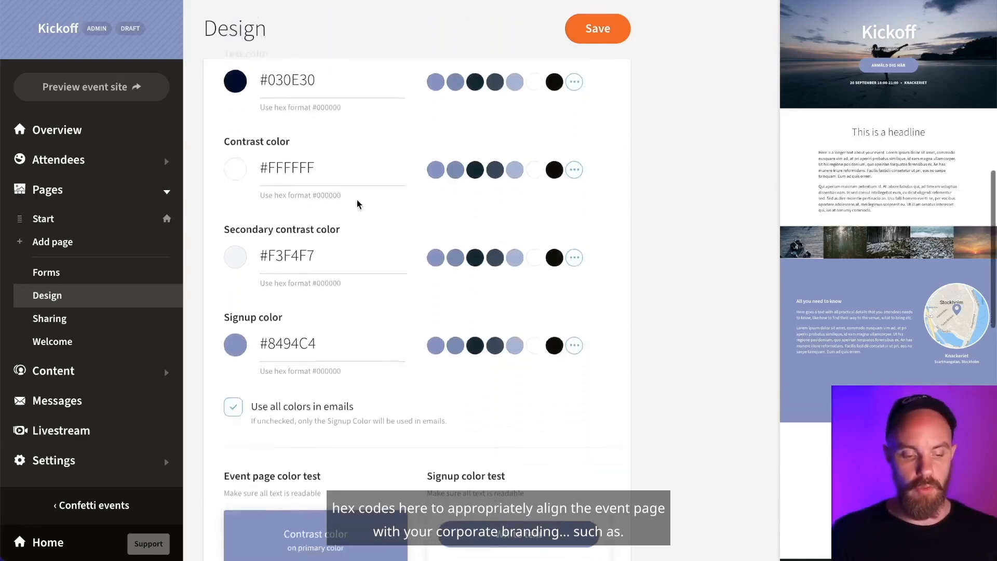
pyautogui.scroll(-1, 357, 203)
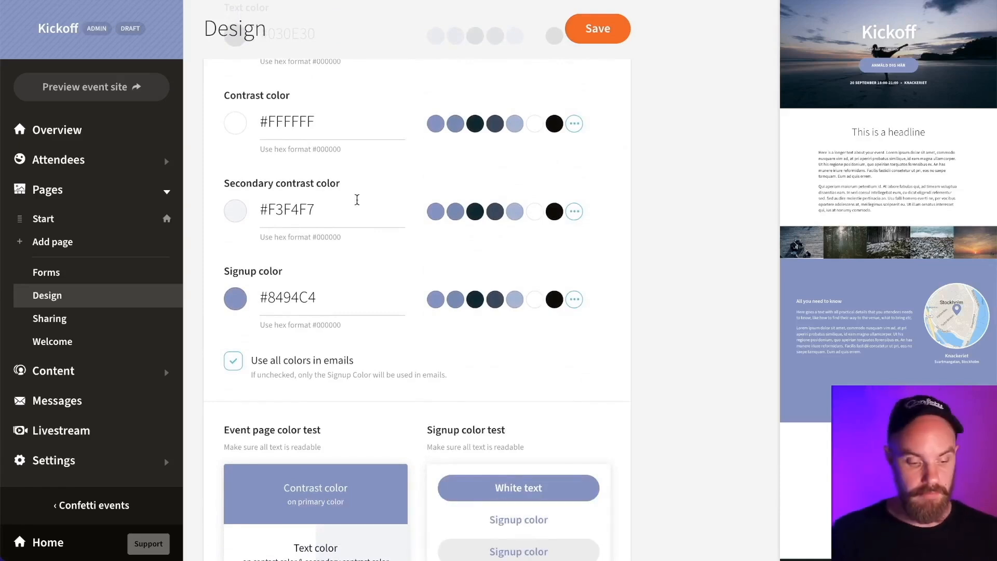
pyautogui.scroll(-5, 357, 199)
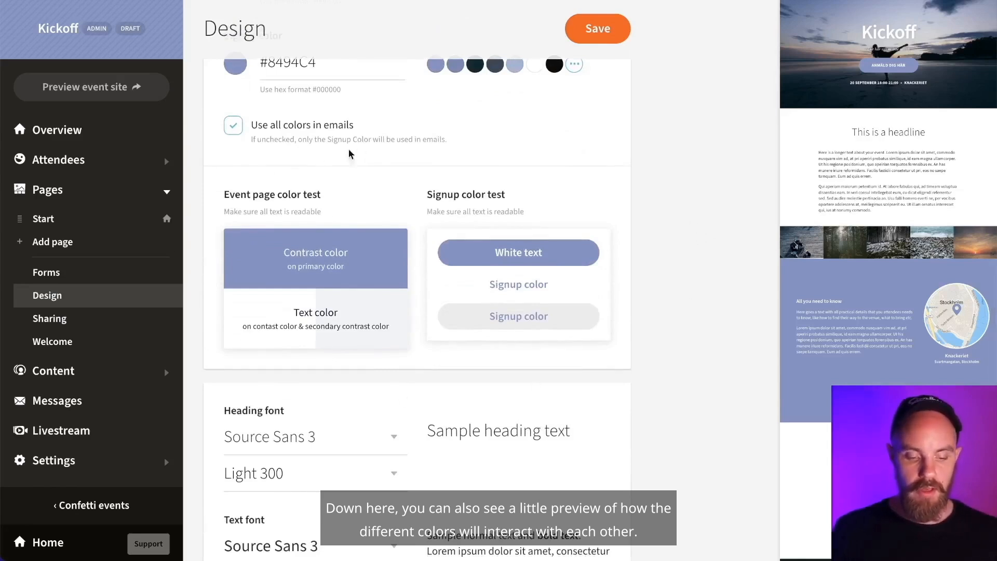
# - Apply the Inverted colour theme to the start page headline block, save, and go back to Design
pyautogui.click(835, 193)
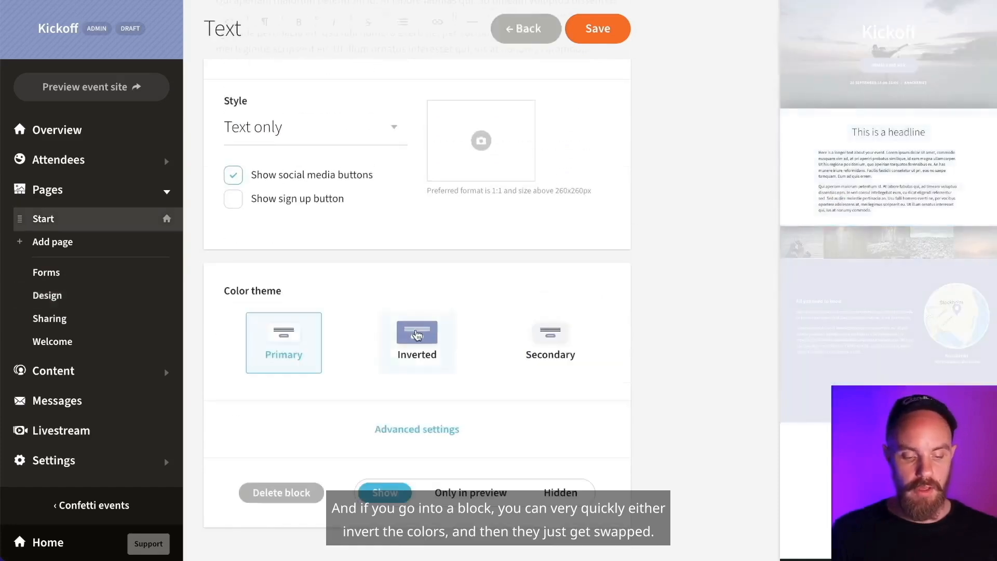
pyautogui.click(417, 333)
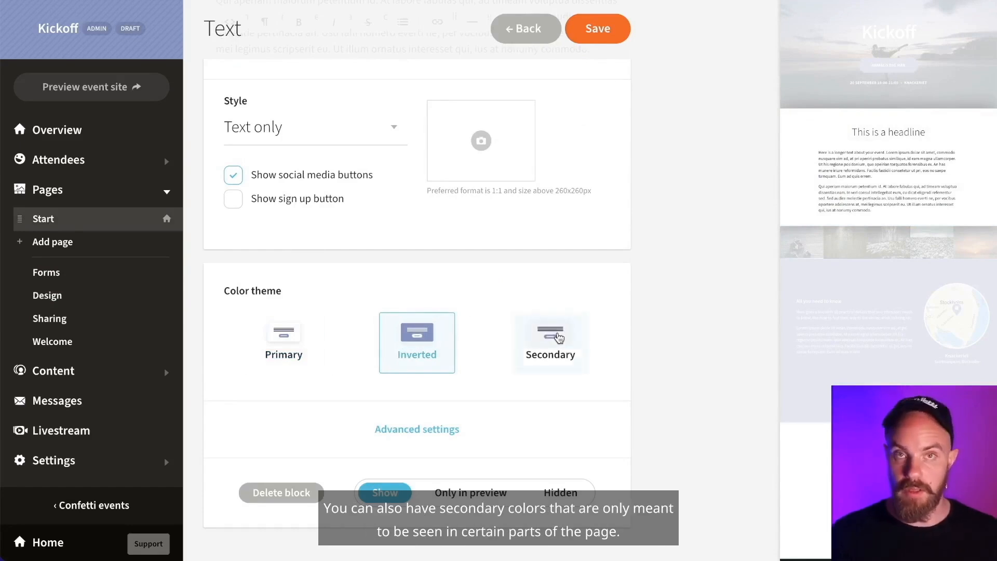
pyautogui.click(595, 31)
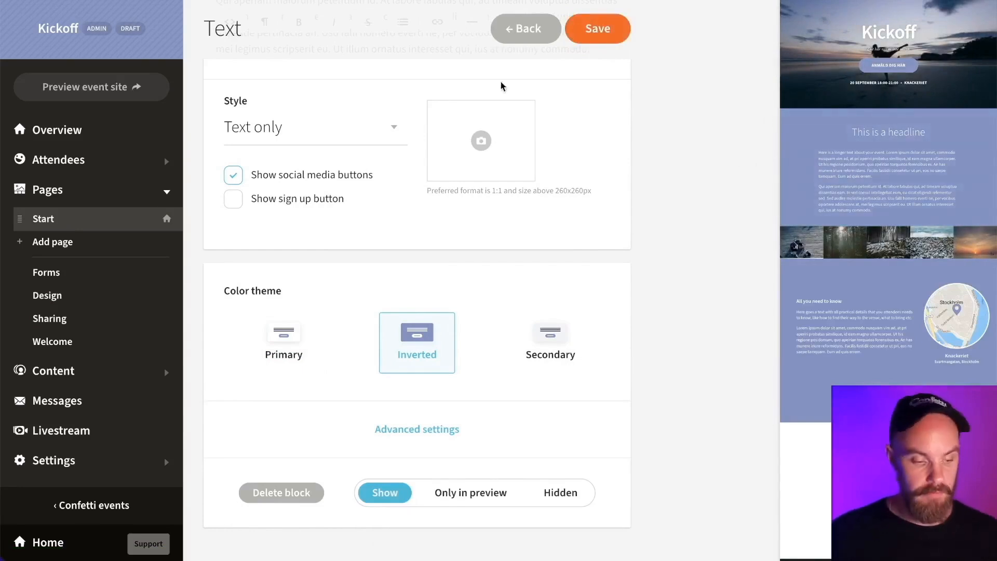
pyautogui.click(79, 294)
pyautogui.scroll(-10, 631, 192)
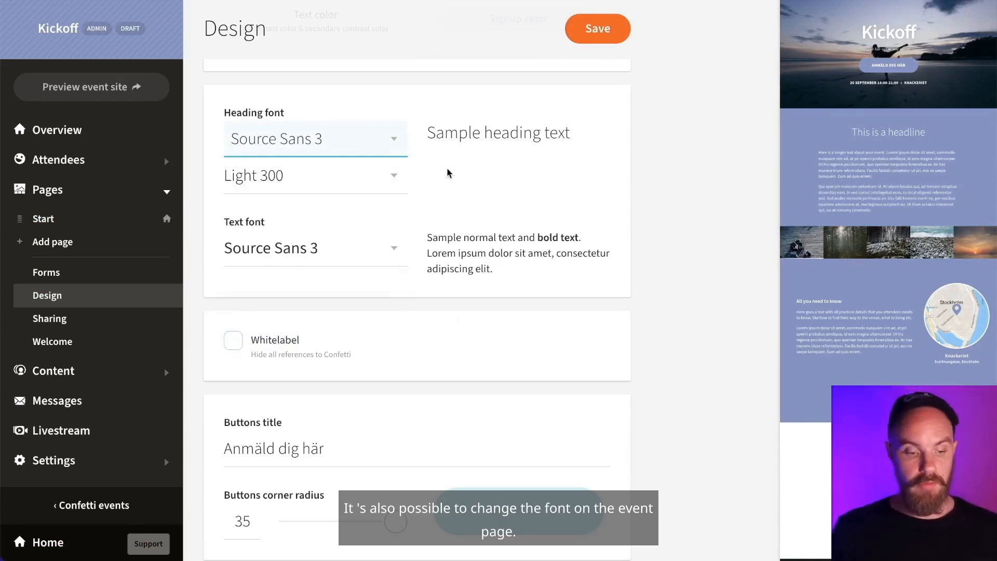
pyautogui.click(398, 142)
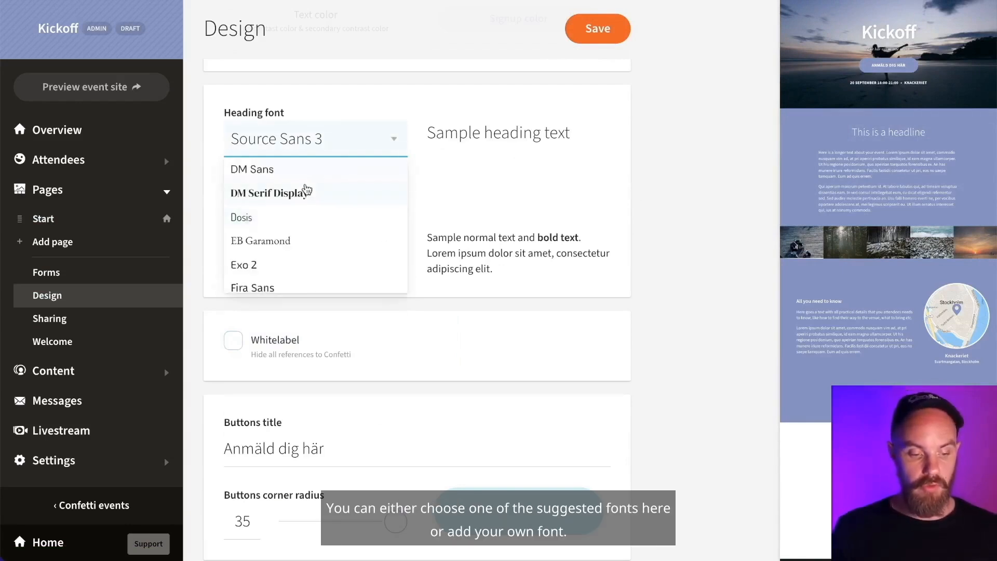
pyautogui.scroll(-2, 267, 255)
pyautogui.scroll(-3, 266, 256)
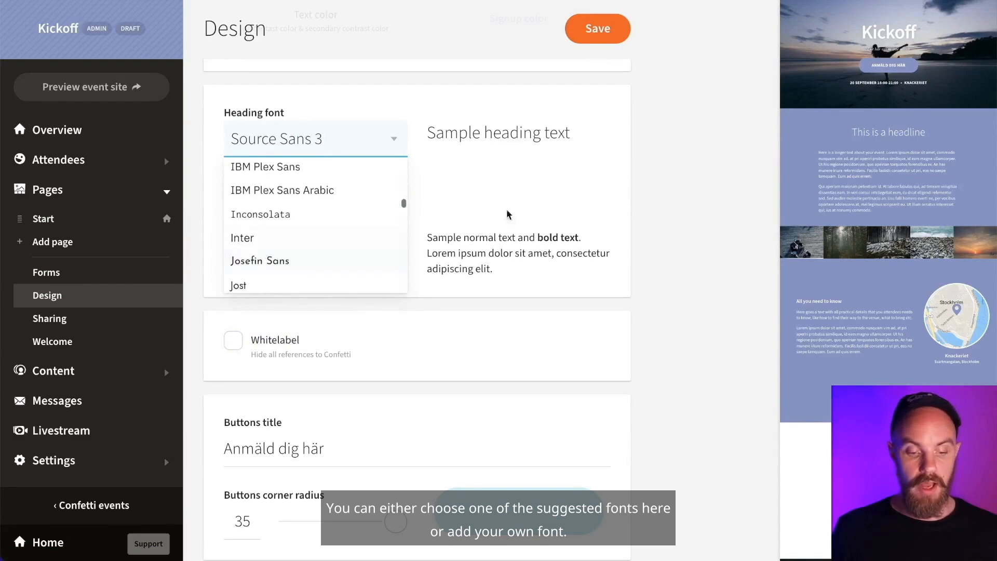
pyautogui.click(395, 139)
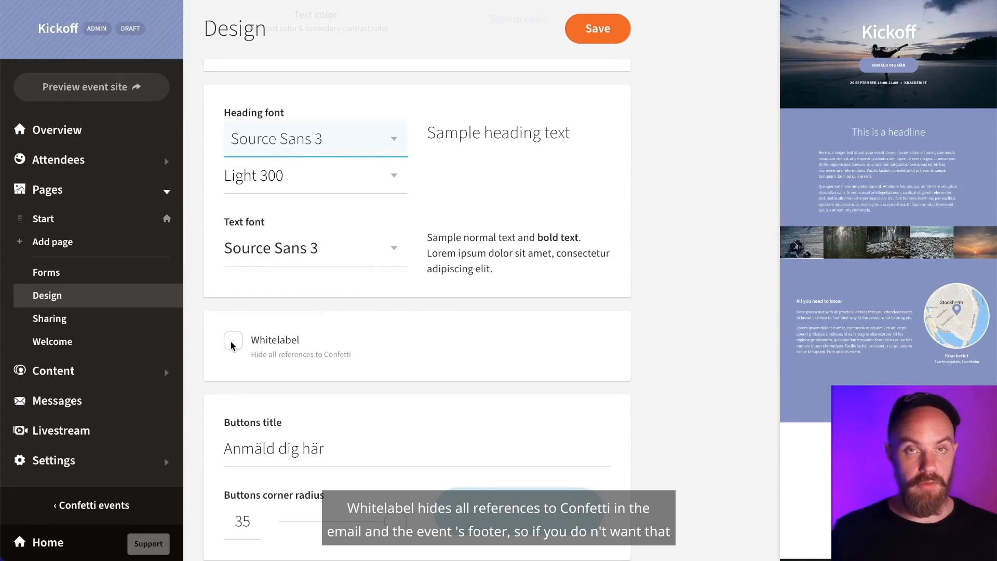
pyautogui.scroll(-1, 805, 425)
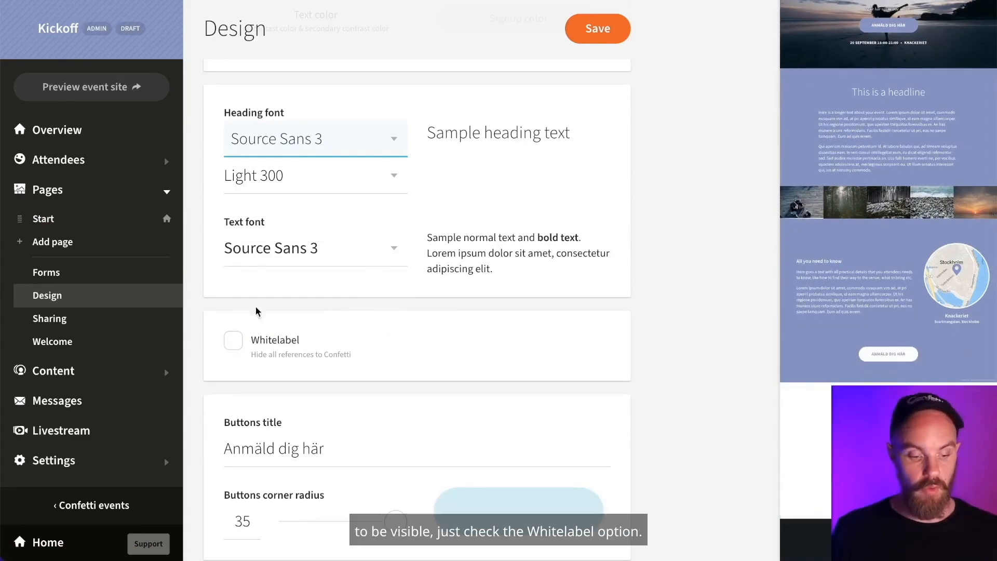
pyautogui.scroll(-2, 413, 413)
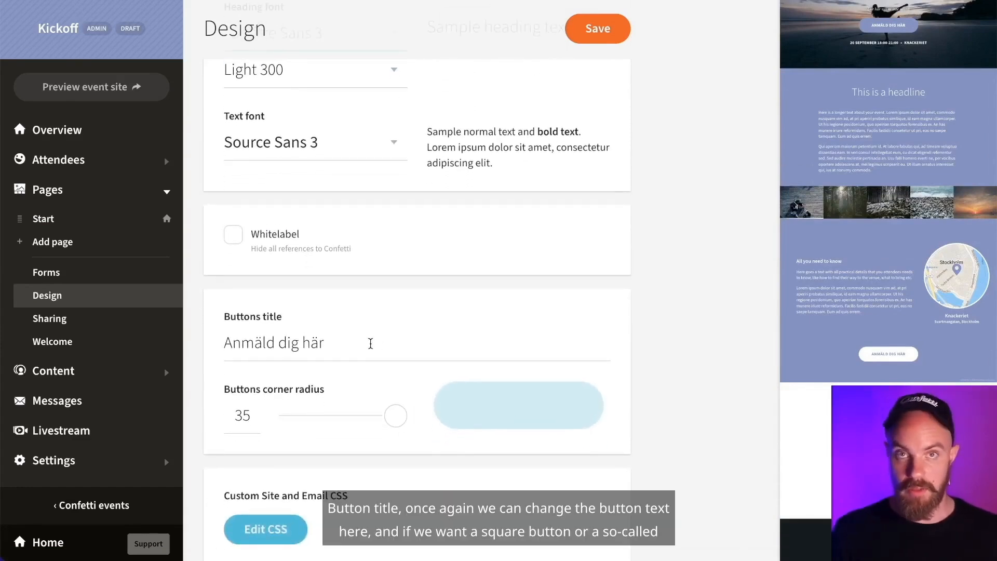
# - Set the buttons' corner radius to 28 after trying 0 and 17
pyautogui.moveTo(394, 416); pyautogui.dragTo(485, 420)
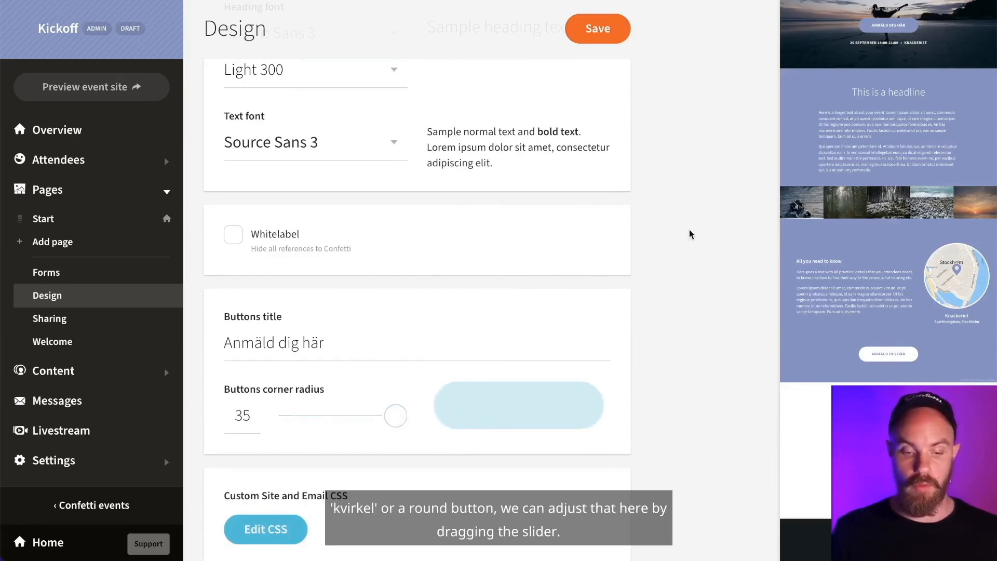
pyautogui.moveTo(396, 415); pyautogui.dragTo(375, 415)
pyautogui.scroll(-3, 528, 452)
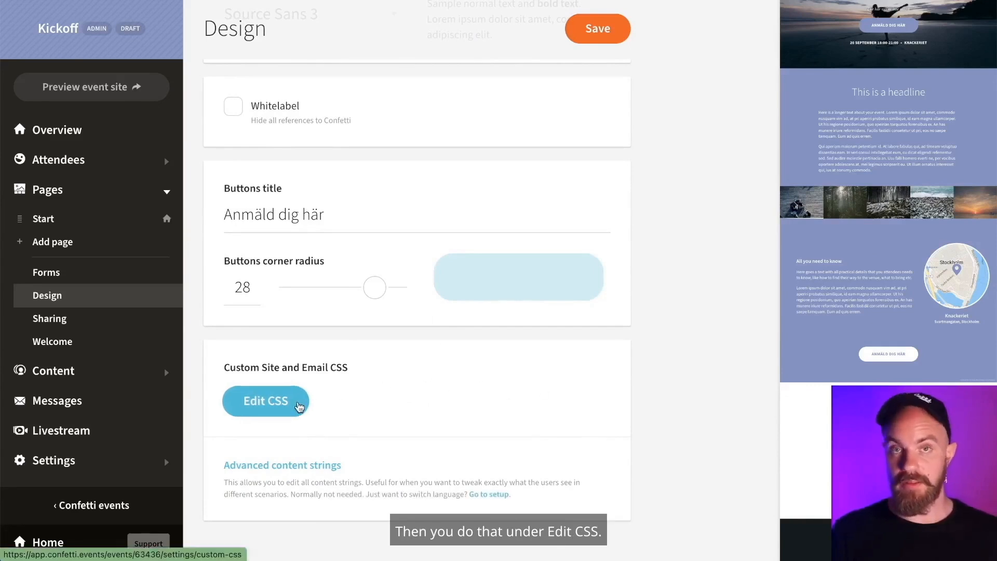
# - Start a new social media link entry in Sharing, then move to the Welcome page
pyautogui.click(84, 316)
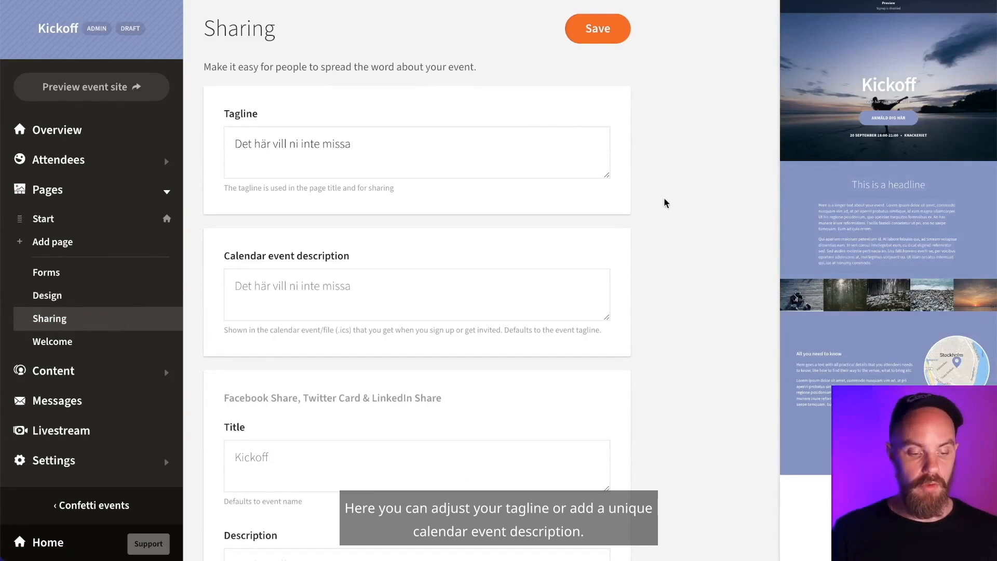
pyautogui.scroll(-1, 535, 247)
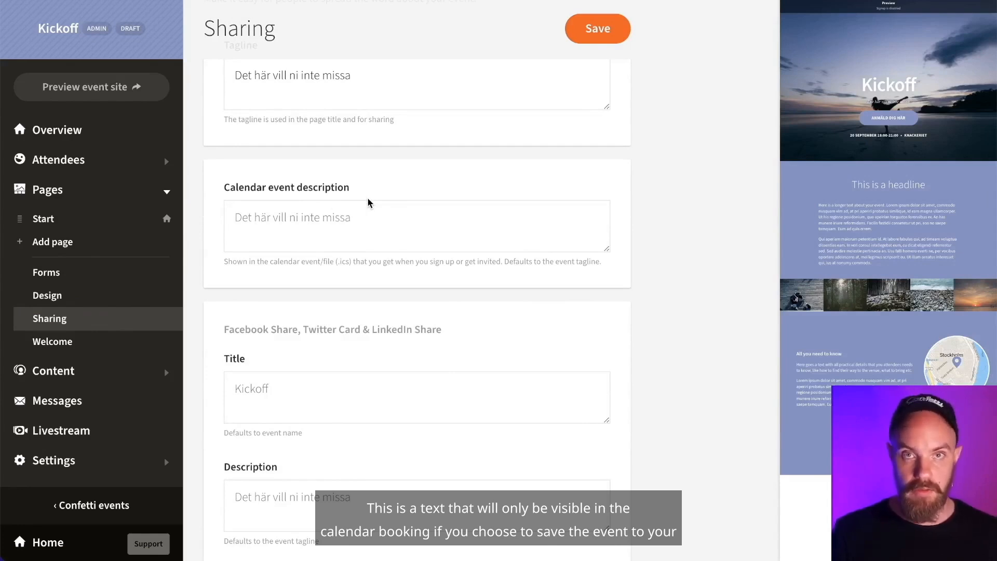
pyautogui.scroll(-3, 572, 372)
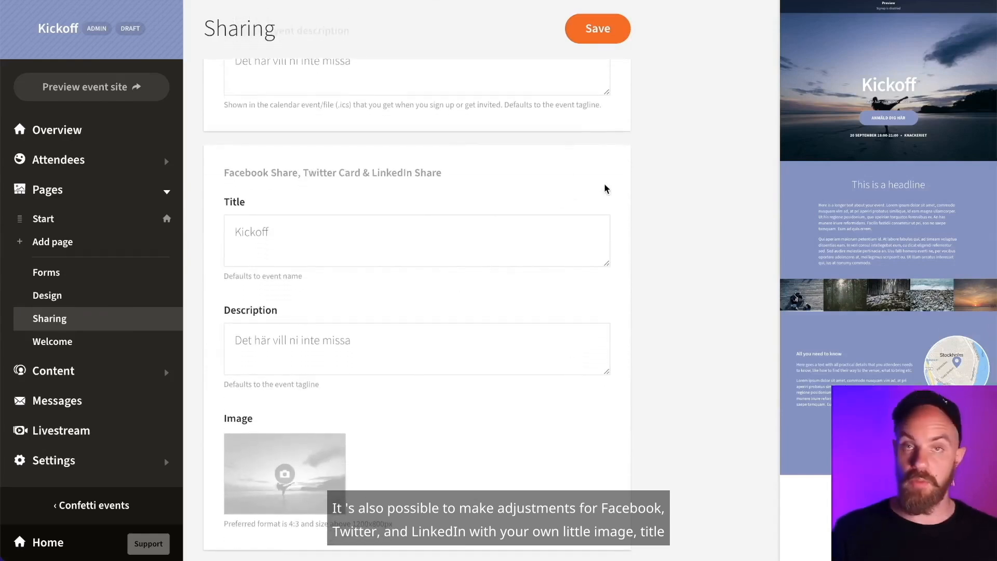
pyautogui.scroll(-2, 604, 182)
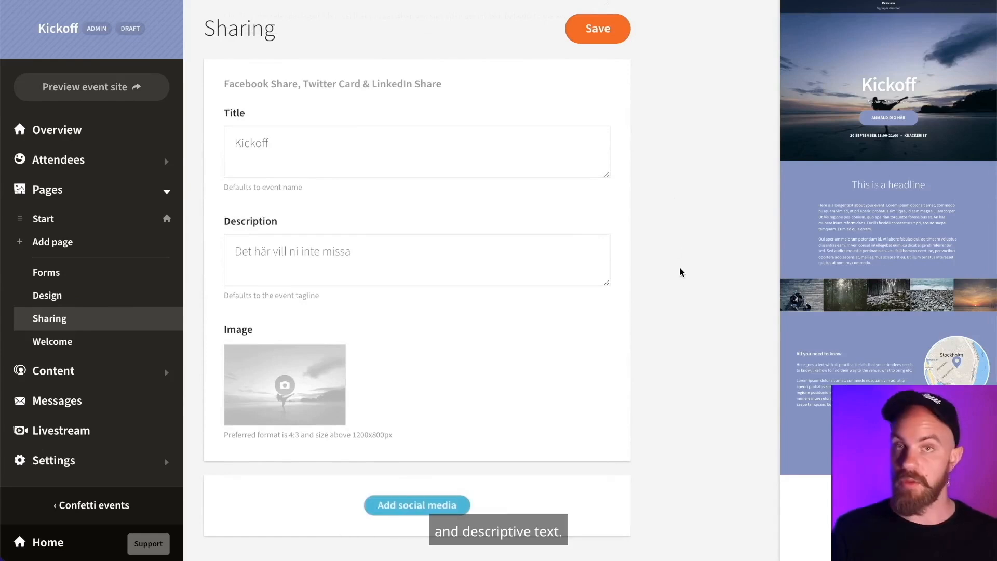
pyautogui.scroll(-1, 640, 307)
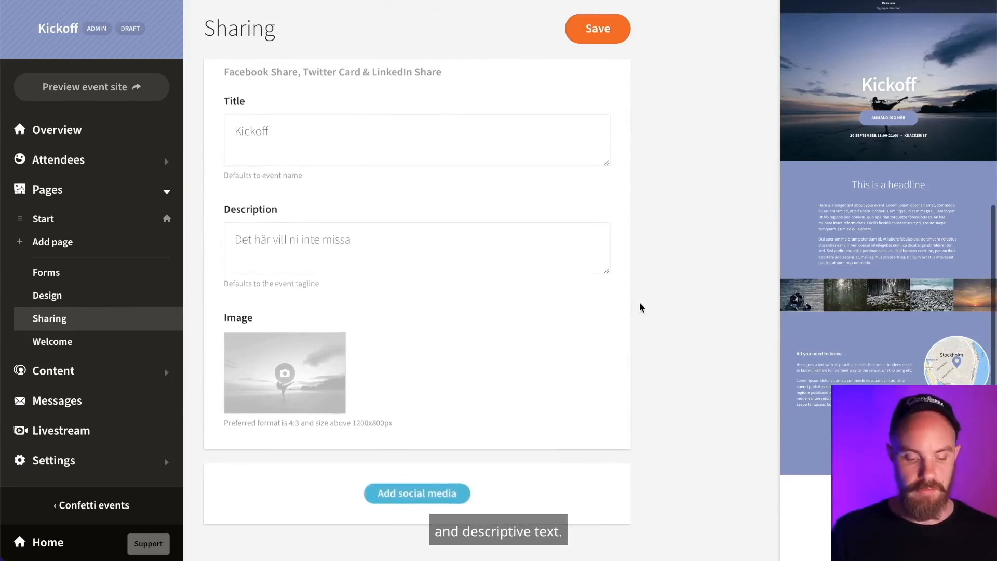
pyautogui.click(429, 498)
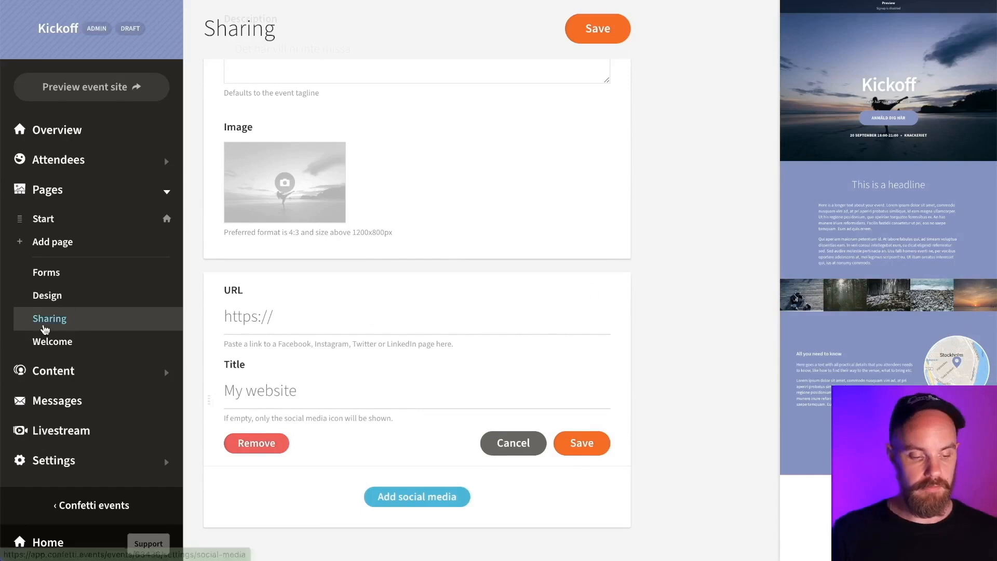
pyautogui.click(73, 348)
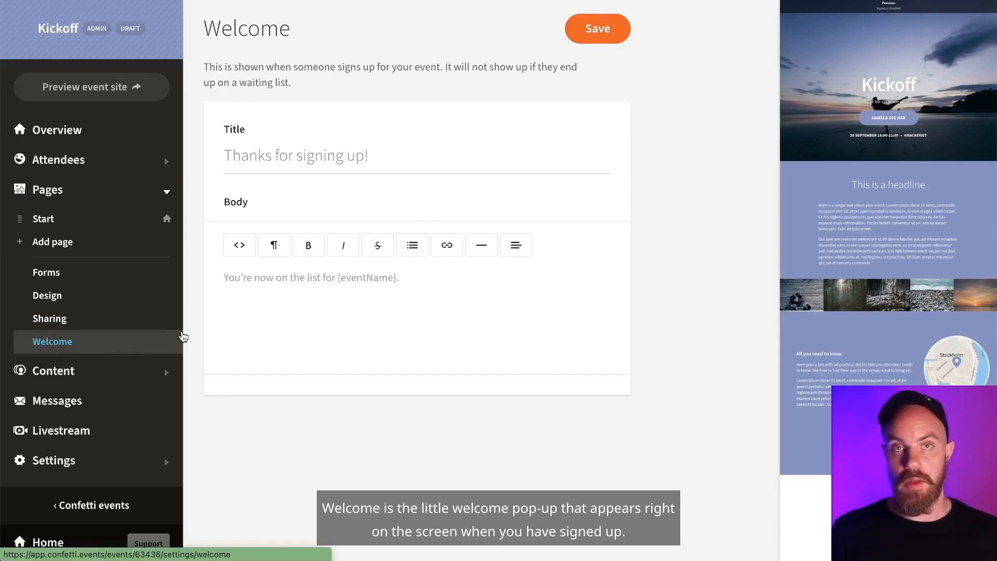
# - Retitle the welcome pop-up 'Kul att du kommer!'
pyautogui.click(313, 156)
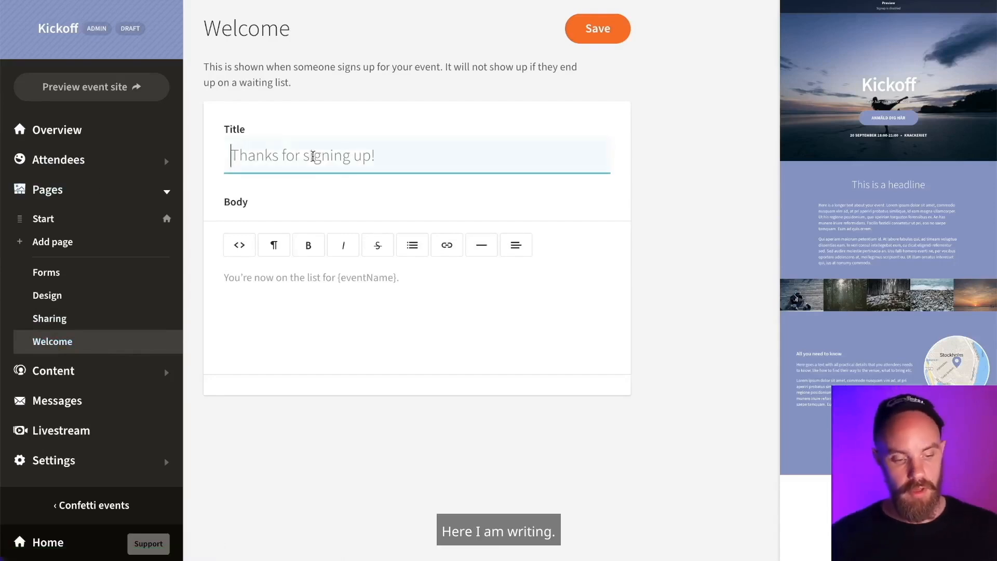
pyautogui.write('T')
pyautogui.press('BackSpace')
pyautogui.write('Kul at')
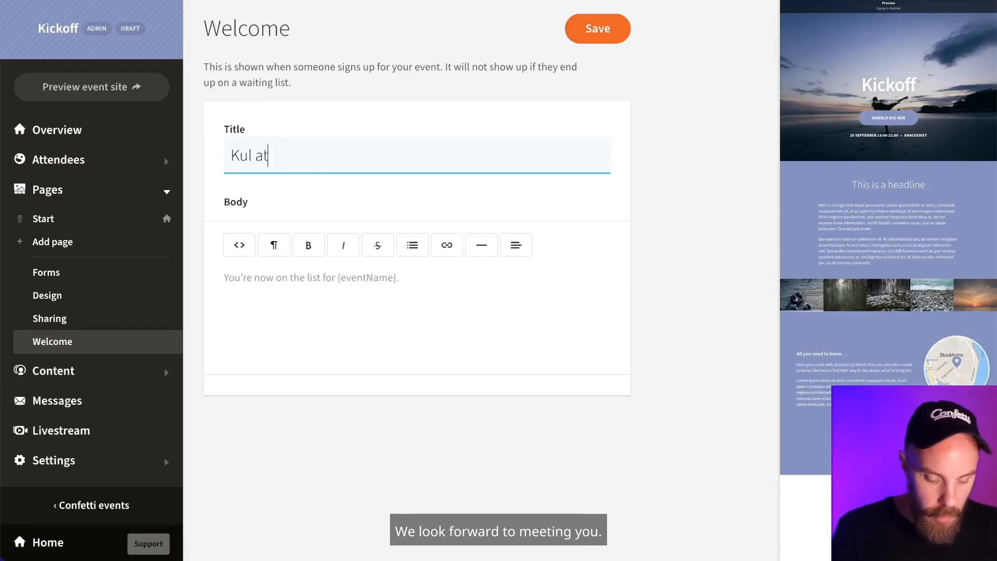
pyautogui.write('t du kommer!')
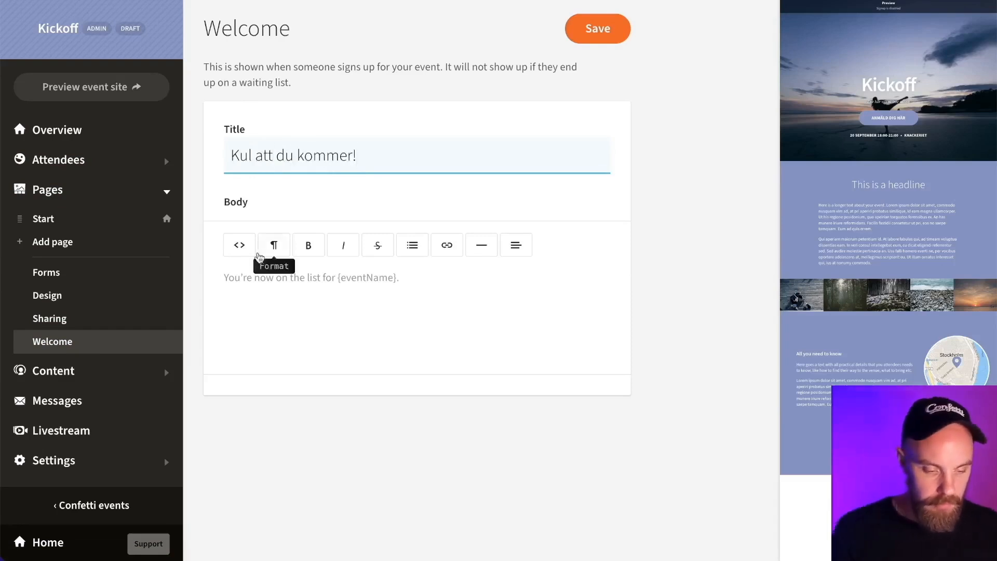
# - Write 'Vi ser fram emot att träffa dig!' as the welcome message body
pyautogui.click(227, 277)
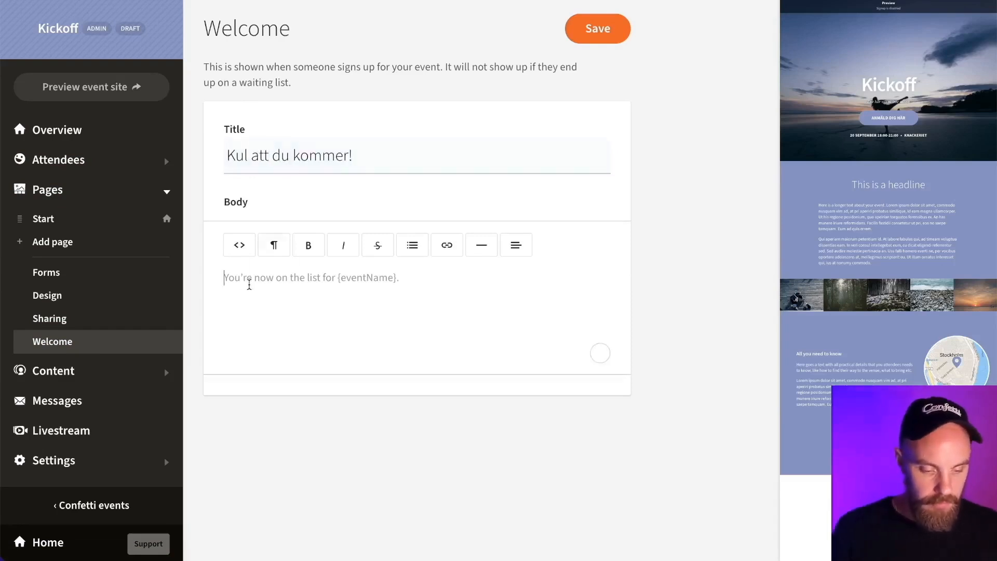
pyautogui.write('V')
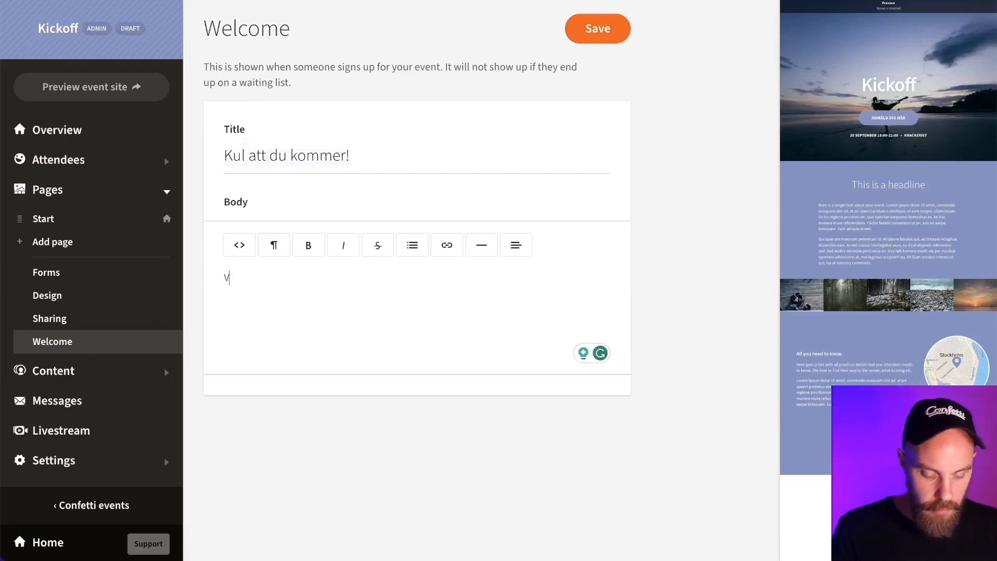
pyautogui.write('ai ser fram em')
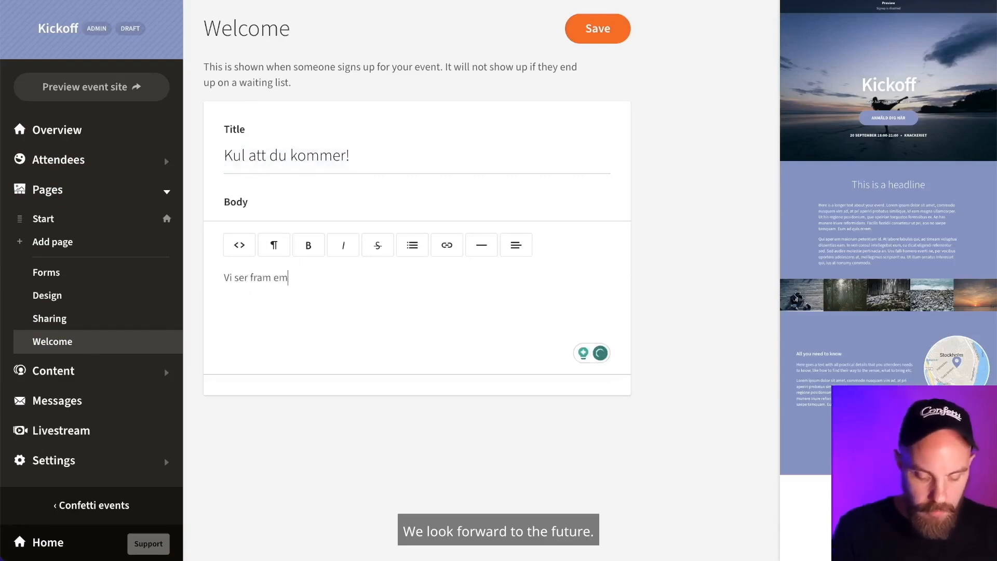
pyautogui.write('ot att trä')
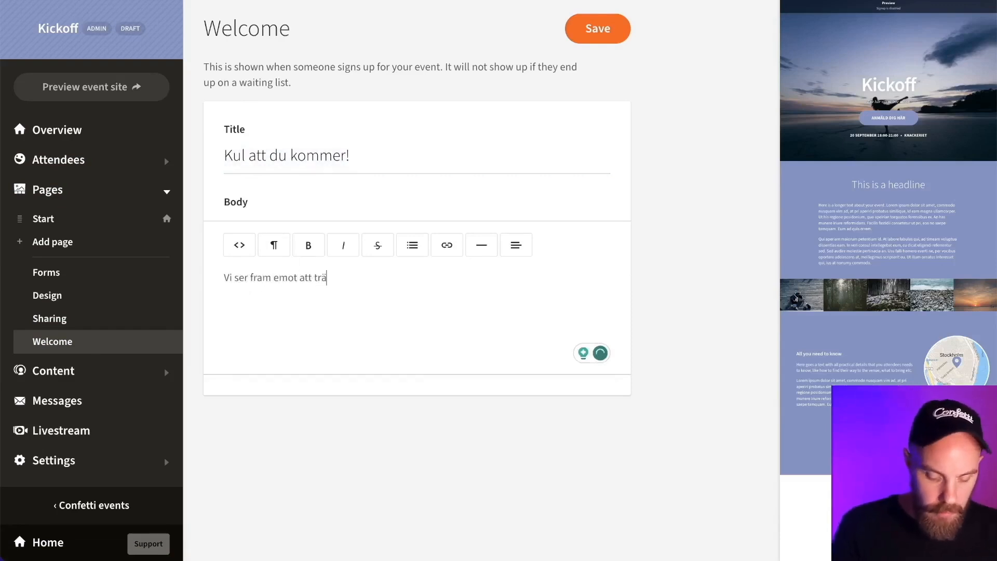
pyautogui.write('ffa dig! Spatk!')
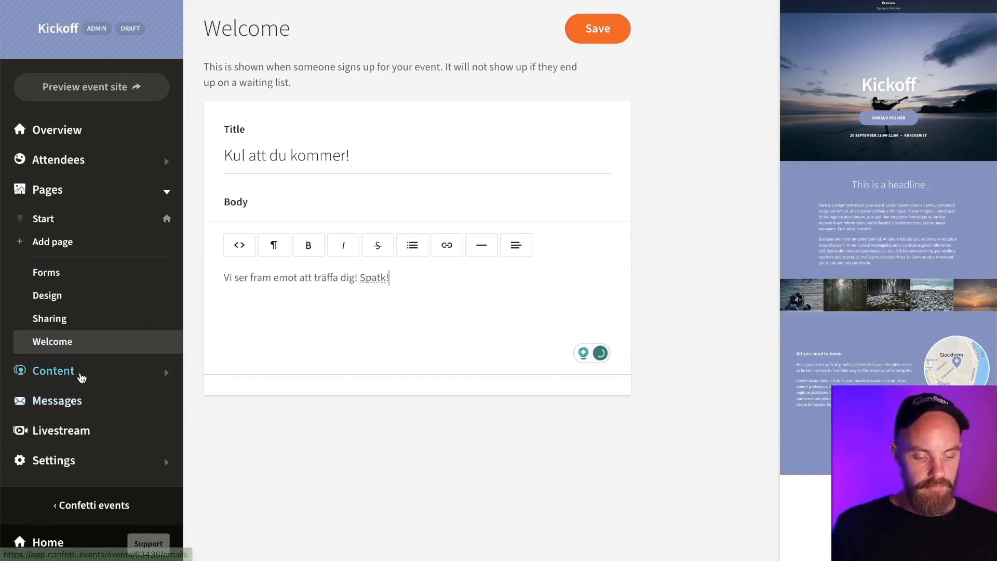
pyautogui.click(80, 377)
# - Review the event's organizer details
pyautogui.scroll(-2, 138, 373)
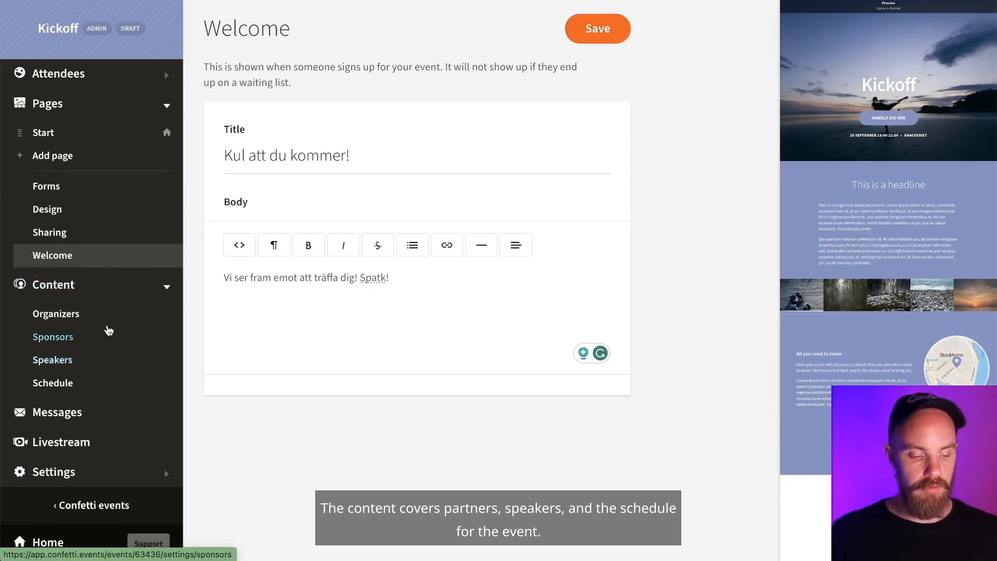
pyautogui.click(73, 319)
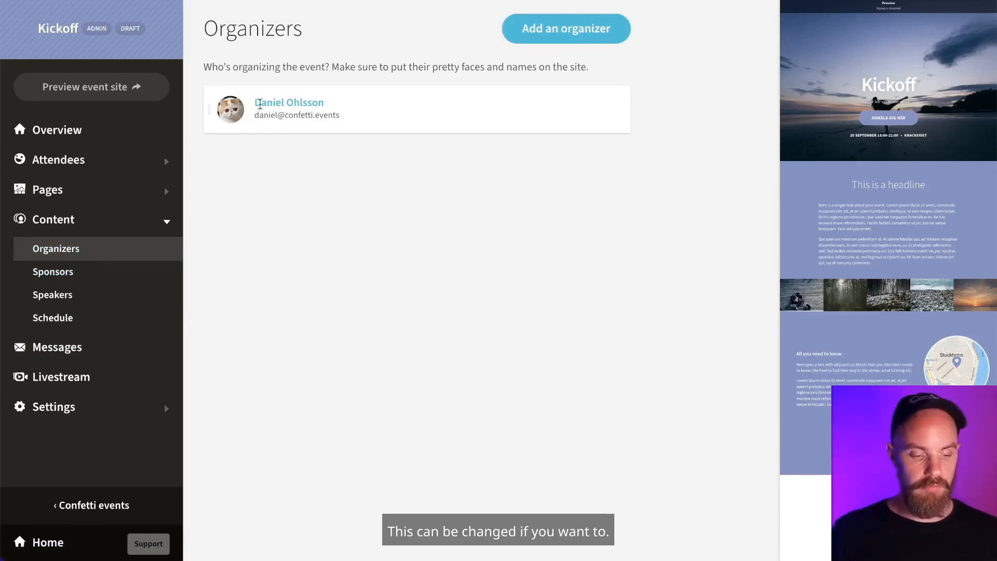
pyautogui.click(288, 108)
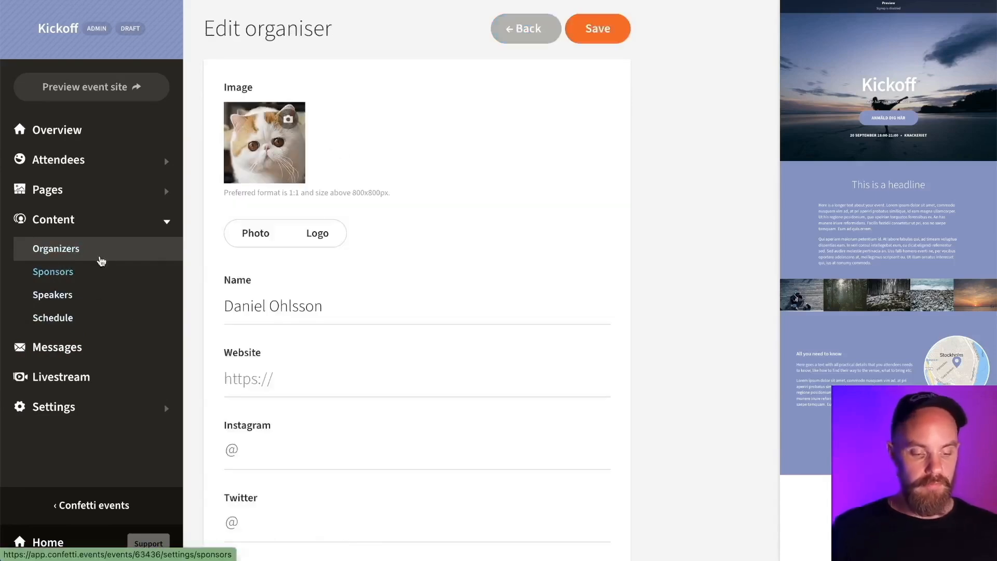
pyautogui.scroll(-3, 421, 223)
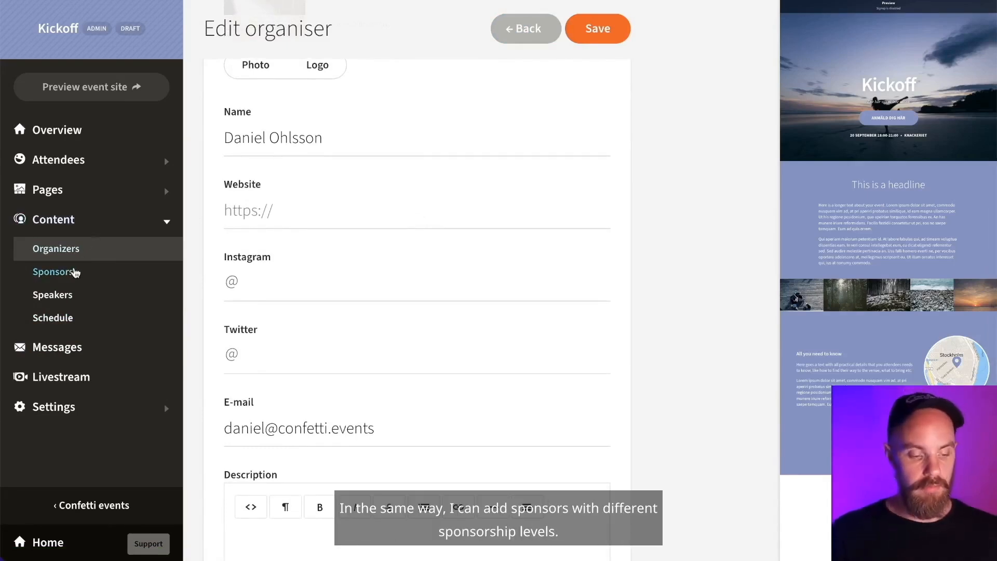
# - Add and save a sponsor level named Mat
pyautogui.click(74, 272)
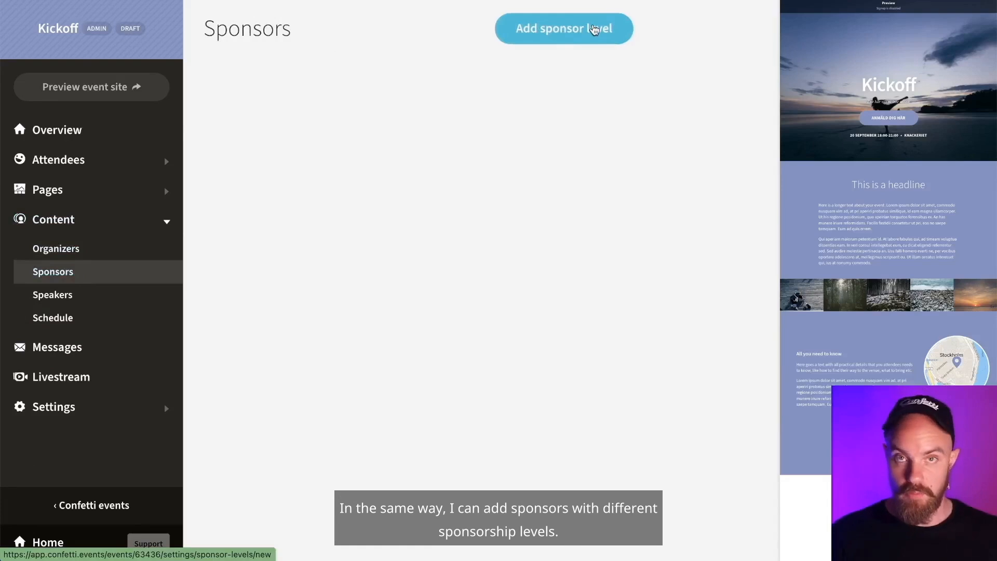
pyautogui.click(595, 30)
pyautogui.click(328, 214)
pyautogui.write('Mat')
pyautogui.click(598, 34)
pyautogui.click(392, 105)
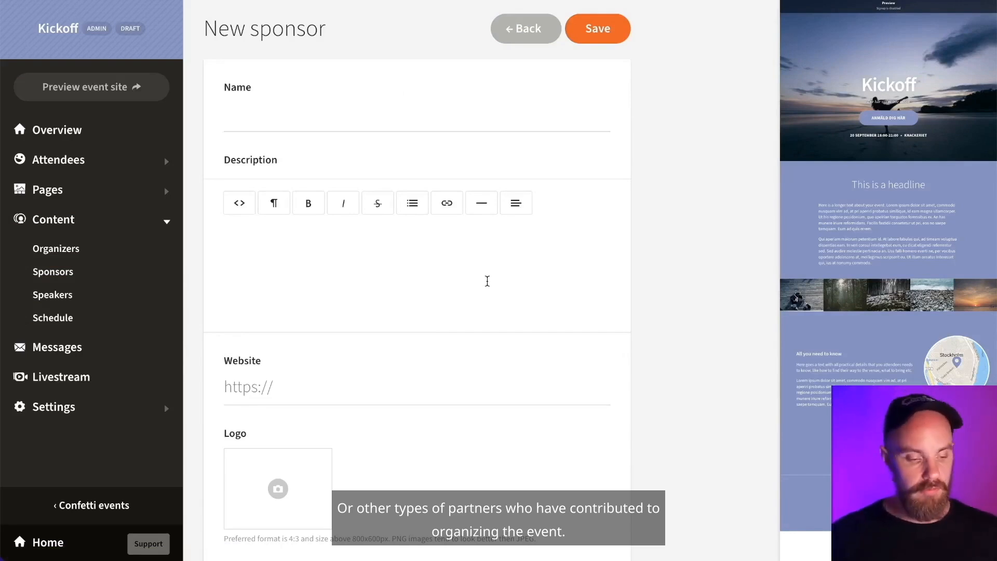
pyautogui.click(61, 296)
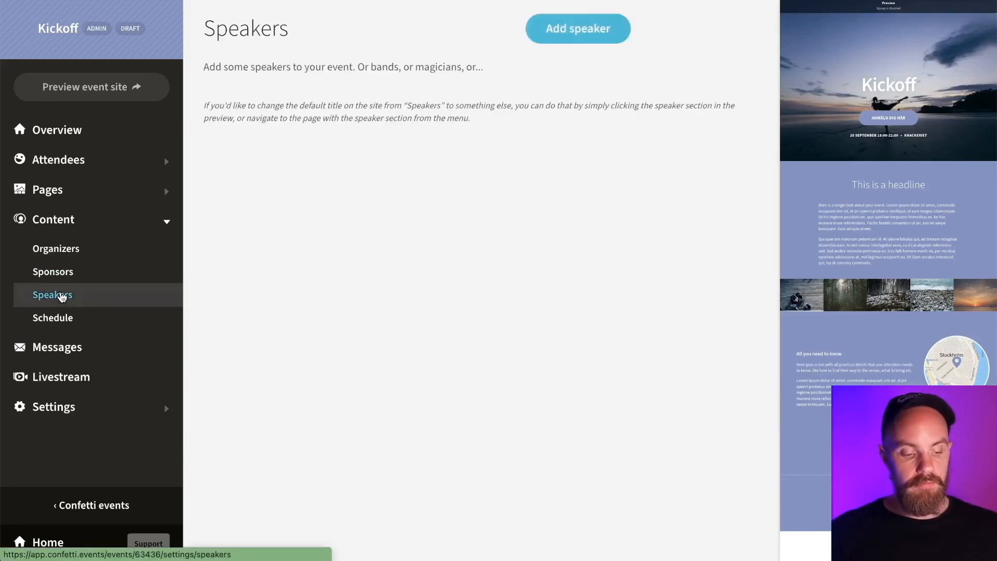
# - Add a new speaker and fill in the speaker's first and last name
pyautogui.click(579, 26)
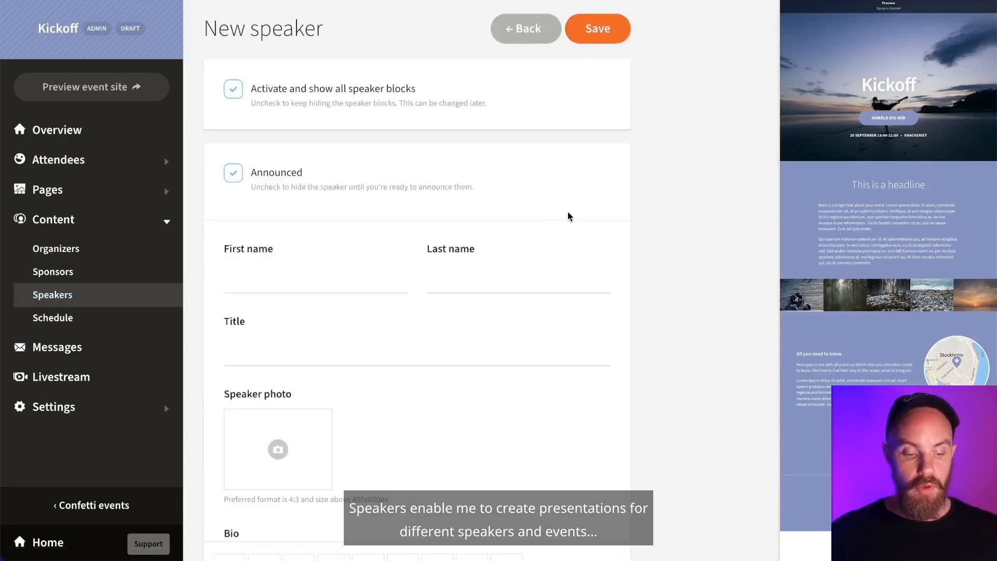
pyautogui.scroll(-1, 603, 217)
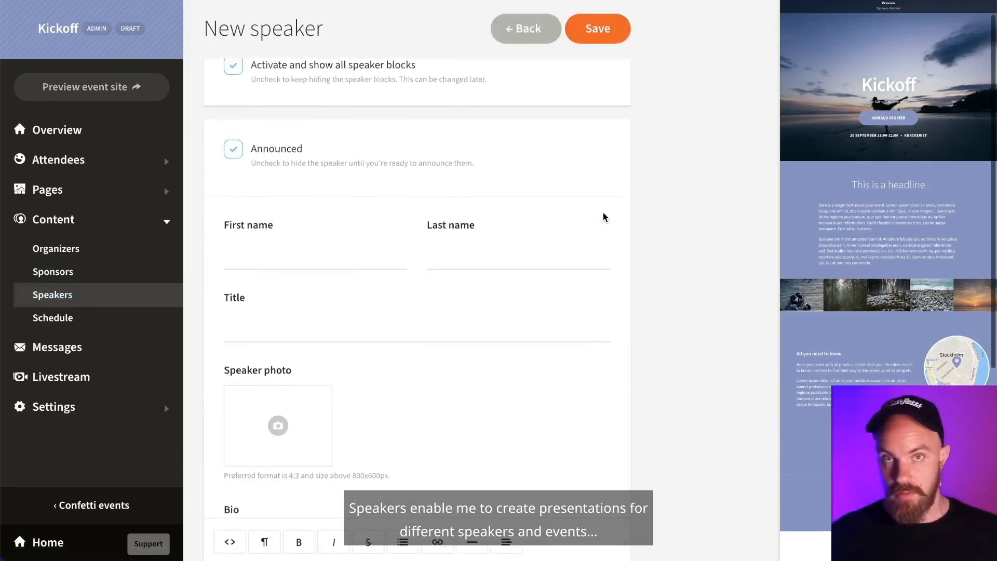
pyautogui.click(267, 231)
pyautogui.write('Herr')
pyautogui.click(470, 248)
pyautogui.write('Talman')
# - Set the speaker's title to 'Presentatör'
pyautogui.click(312, 315)
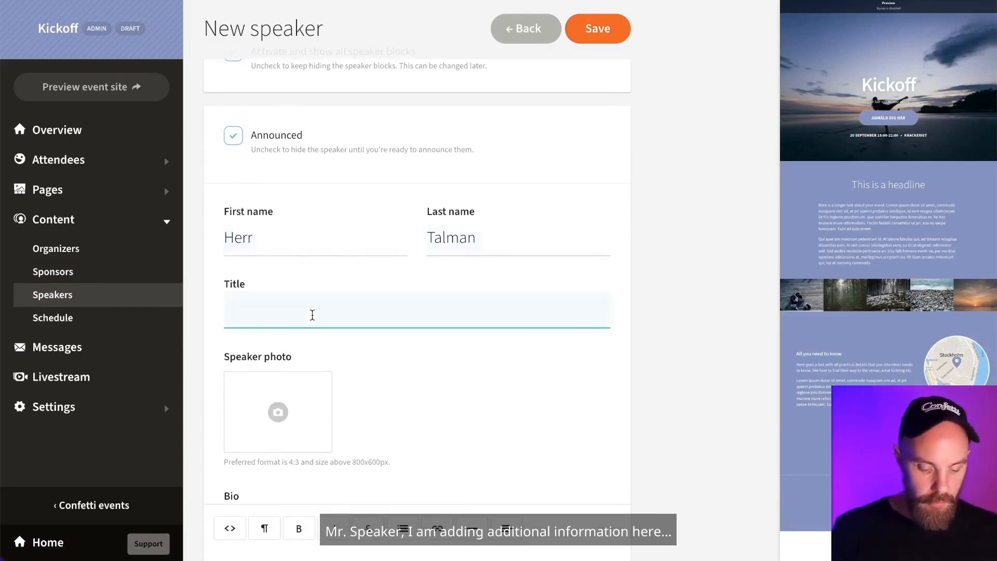
pyautogui.write('P')
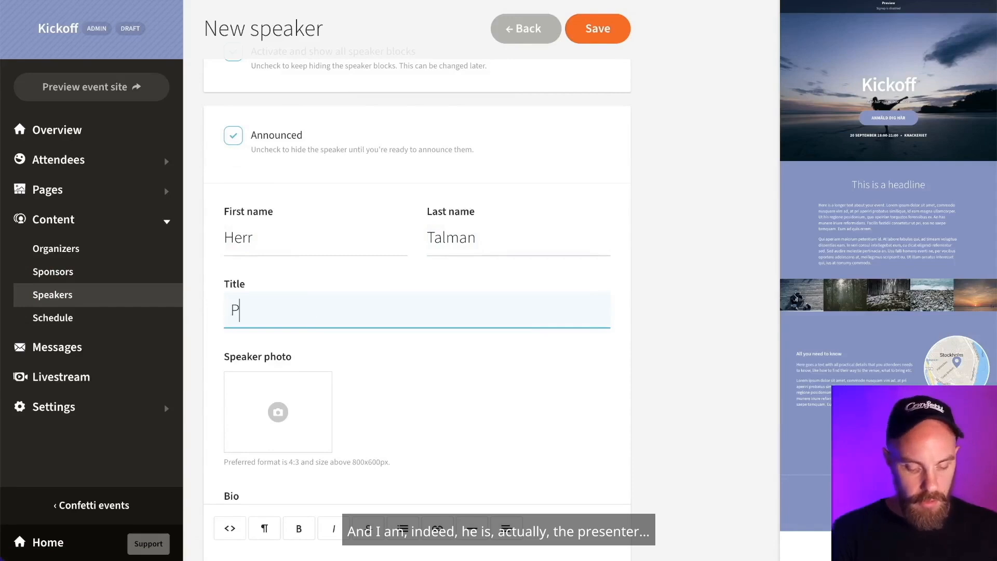
pyautogui.write('renste')
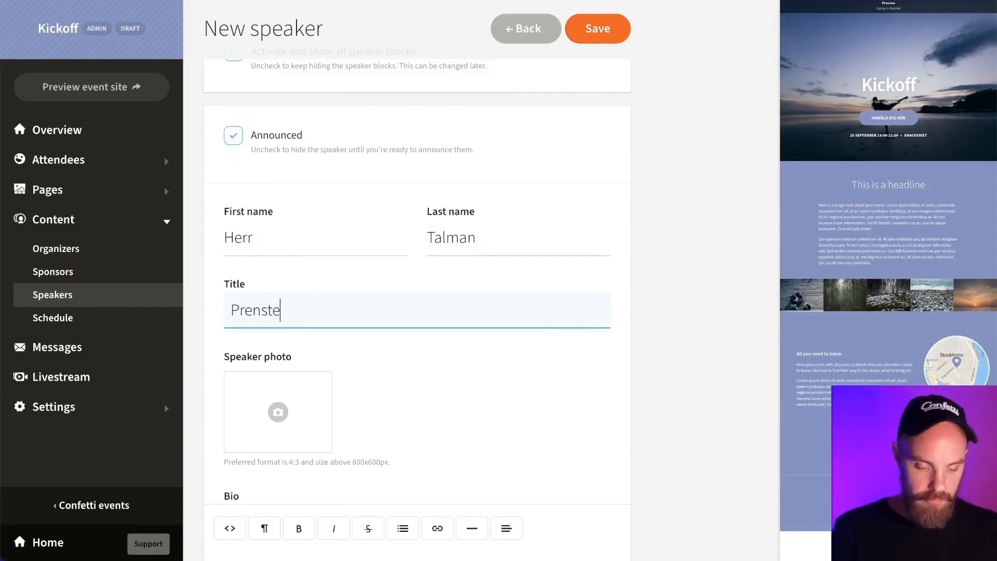
pyautogui.press('BackSpace')
pyautogui.press('BackSpace')
pyautogui.press('BackSpace')
pyautogui.press('BackSpace')
pyautogui.write('se')
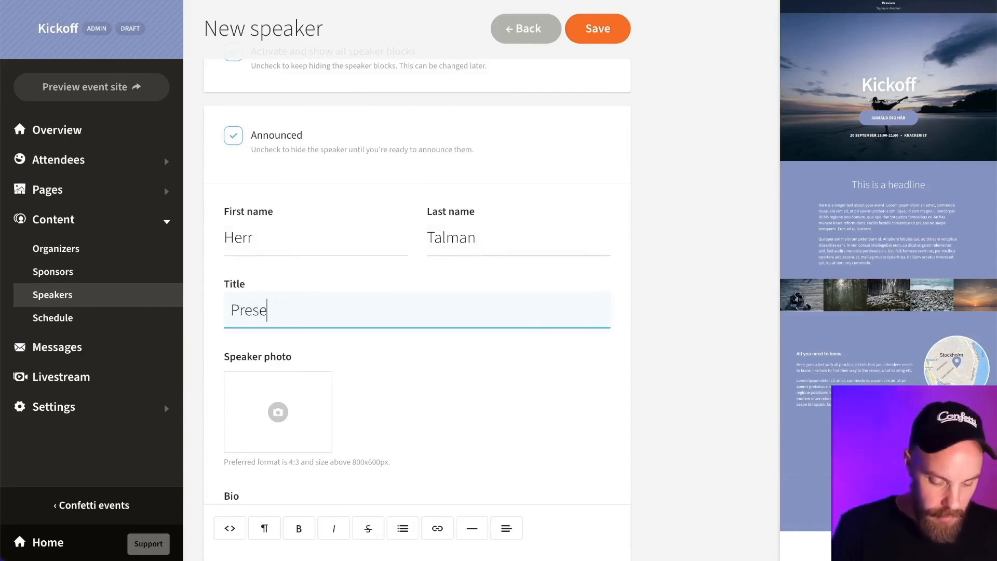
pyautogui.write('ntatör')
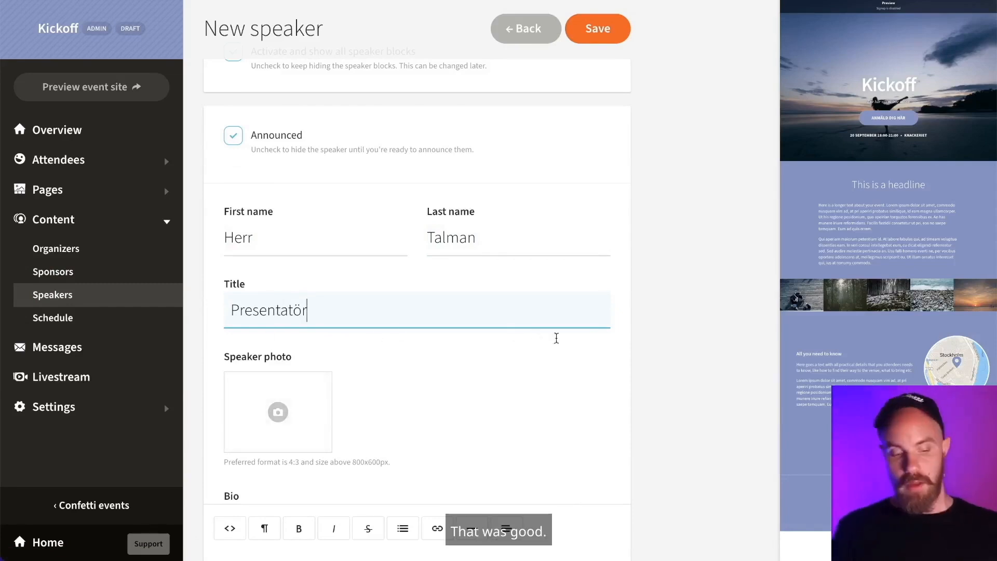
pyautogui.scroll(-1, 506, 408)
pyautogui.click(298, 331)
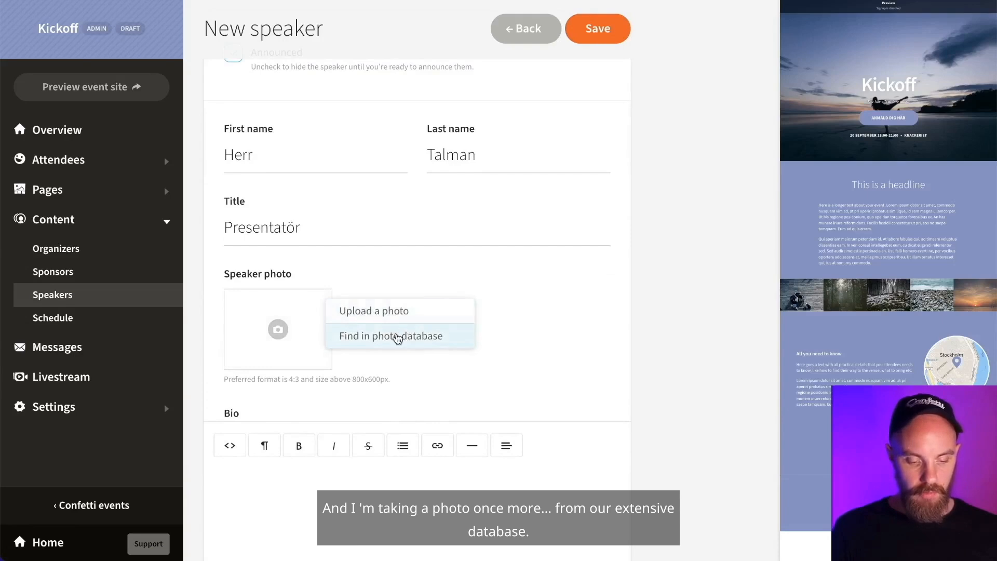
# - Use a smiling man's portrait from a 'face' stock photo search and save the speaker
pyautogui.click(397, 334)
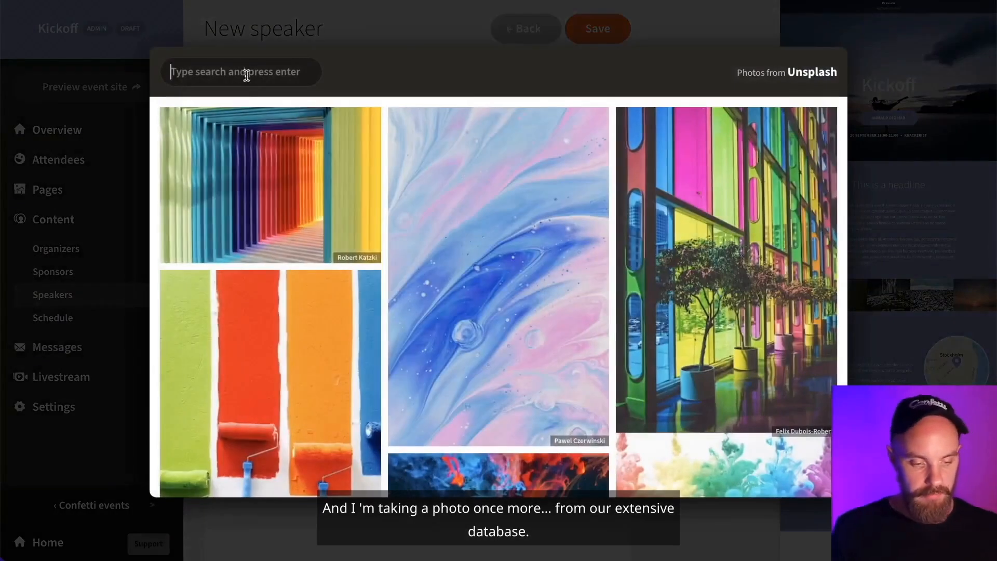
pyautogui.write('face')
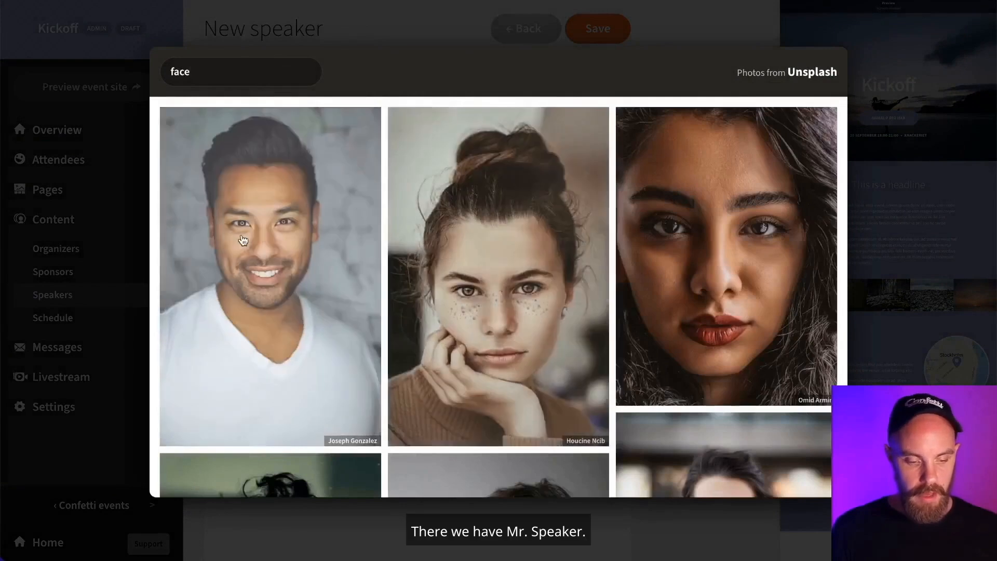
pyautogui.click(242, 240)
pyautogui.scroll(-3, 562, 272)
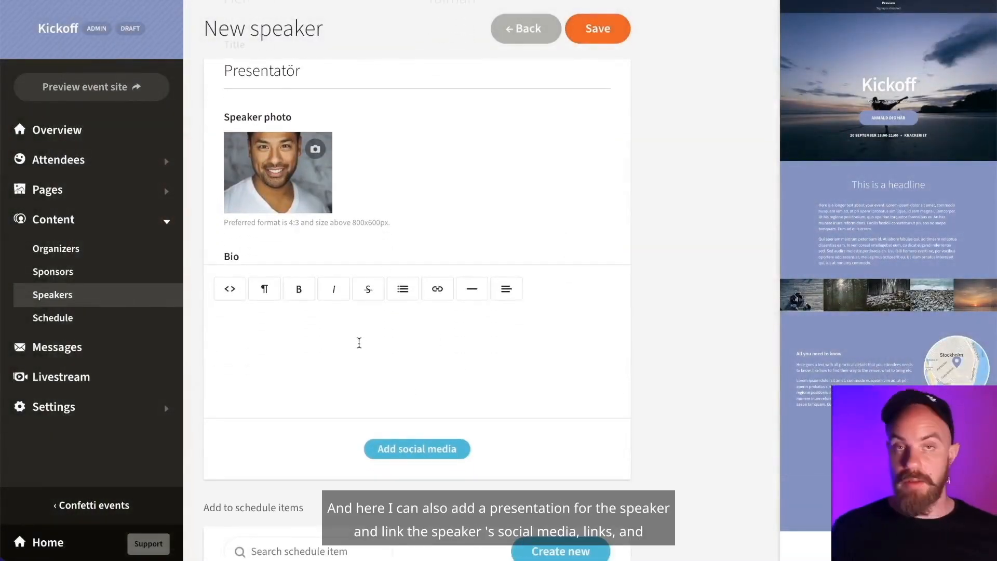
pyautogui.scroll(-1, 470, 443)
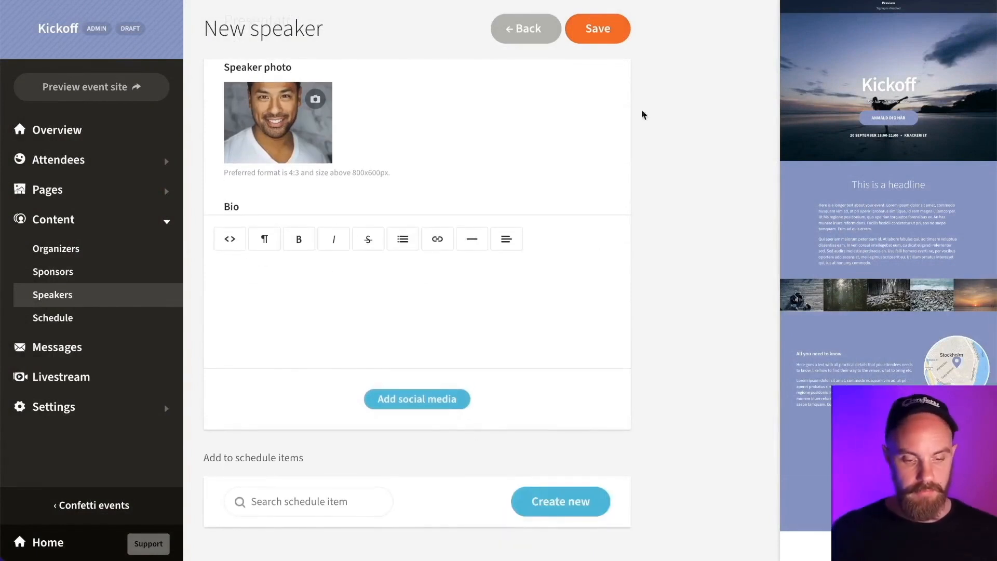
pyautogui.click(584, 30)
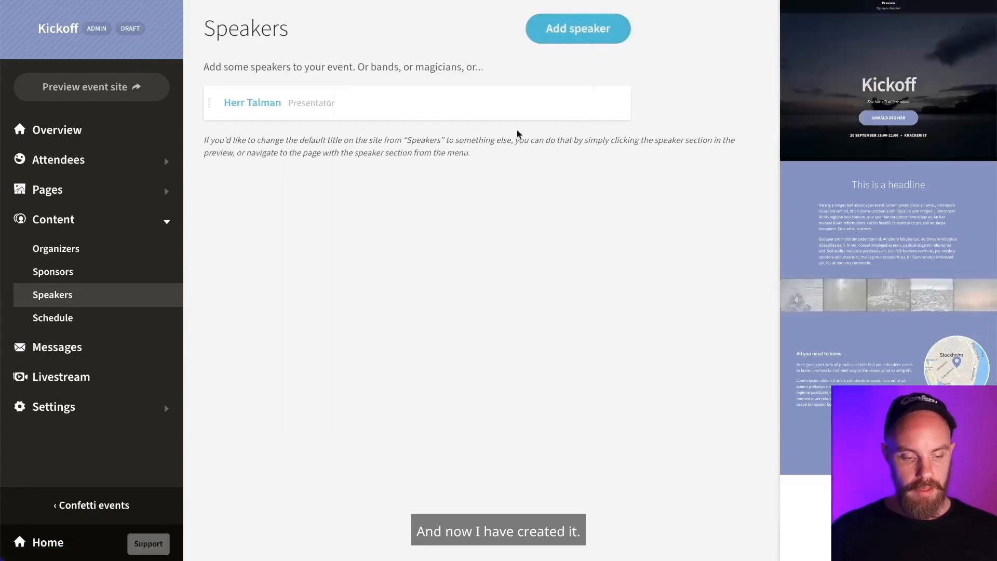
pyautogui.scroll(-3, 921, 349)
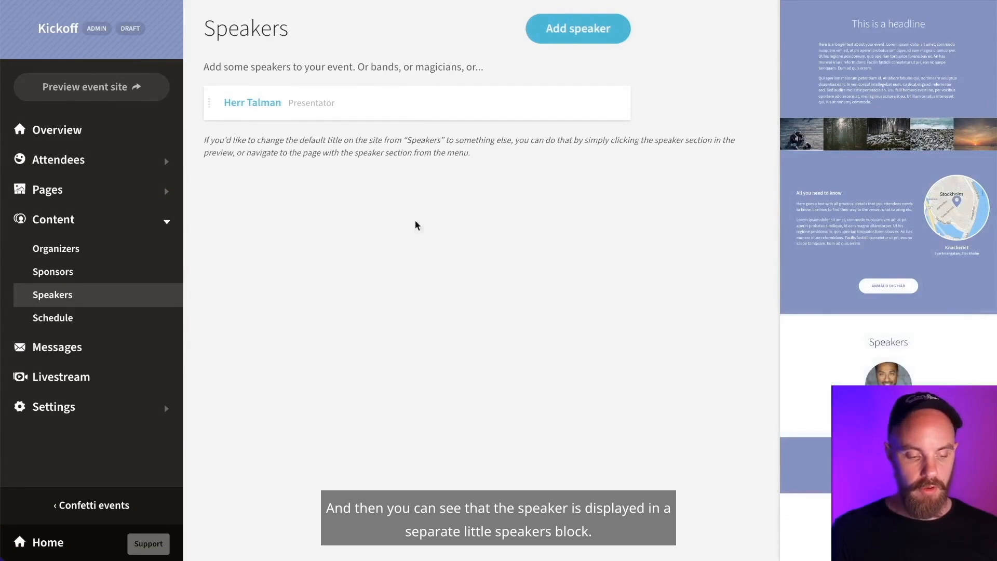
# - Open a new schedule item form to look over its fields, then go to Messages
pyautogui.click(78, 317)
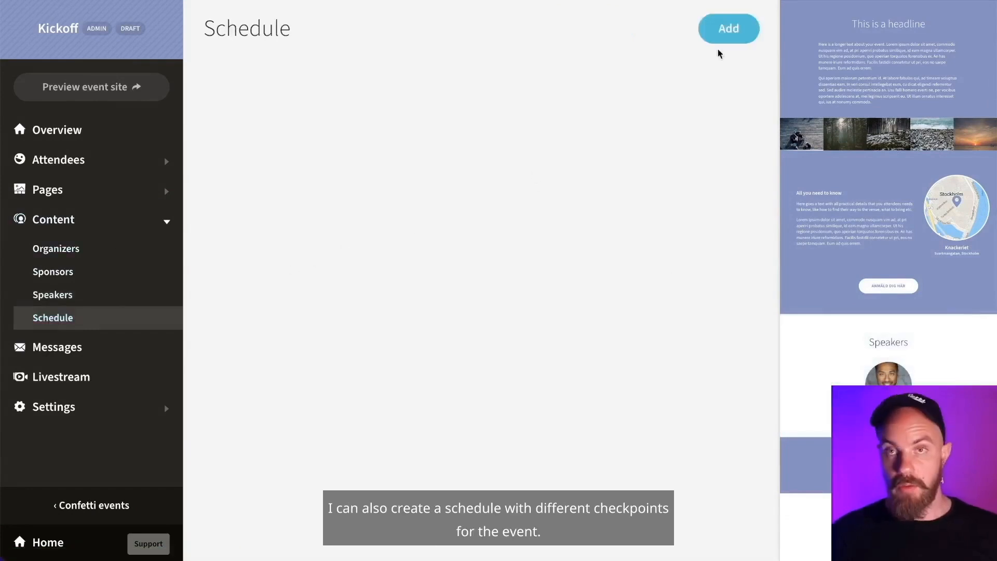
pyautogui.click(755, 22)
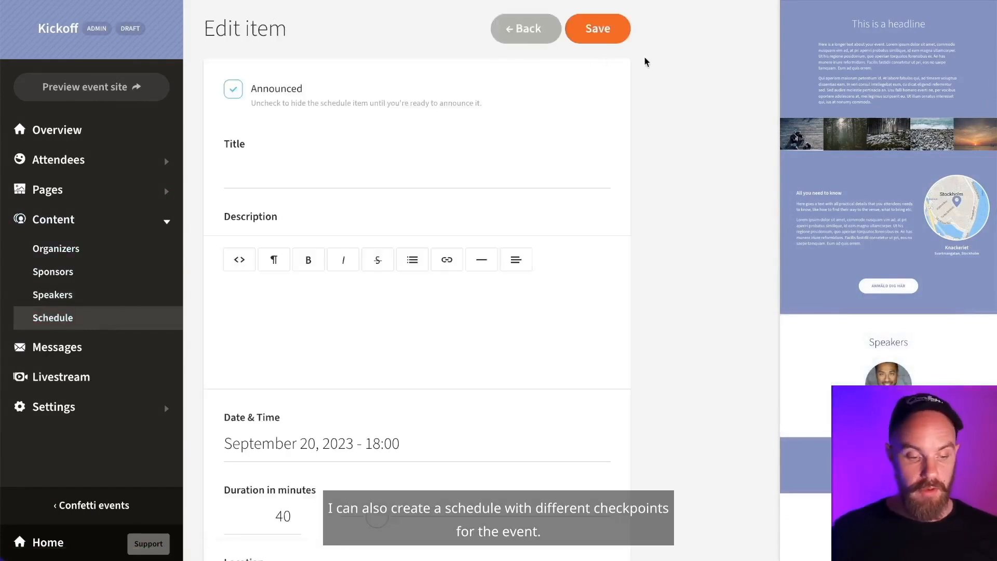
pyautogui.scroll(-5, 552, 292)
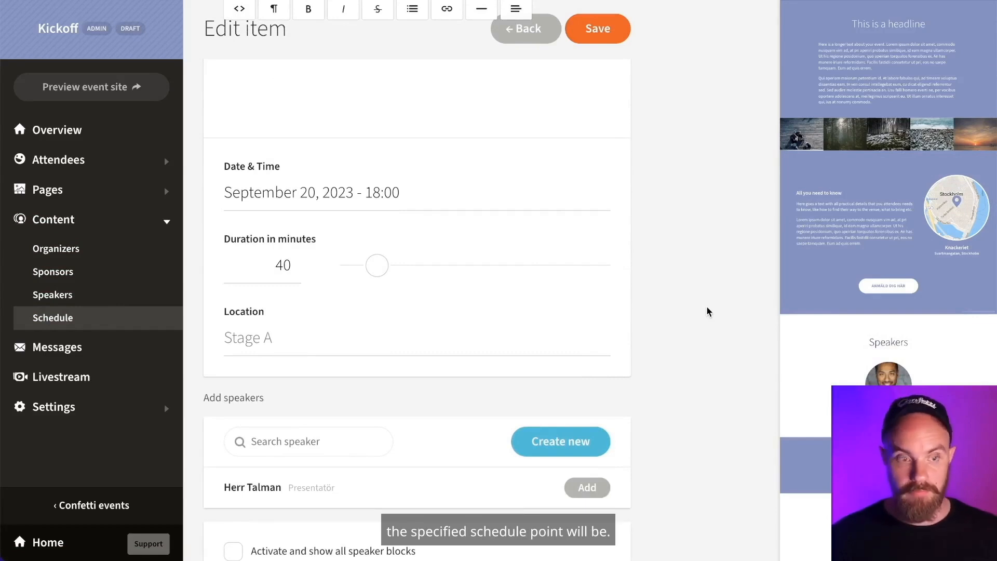
pyautogui.click(78, 348)
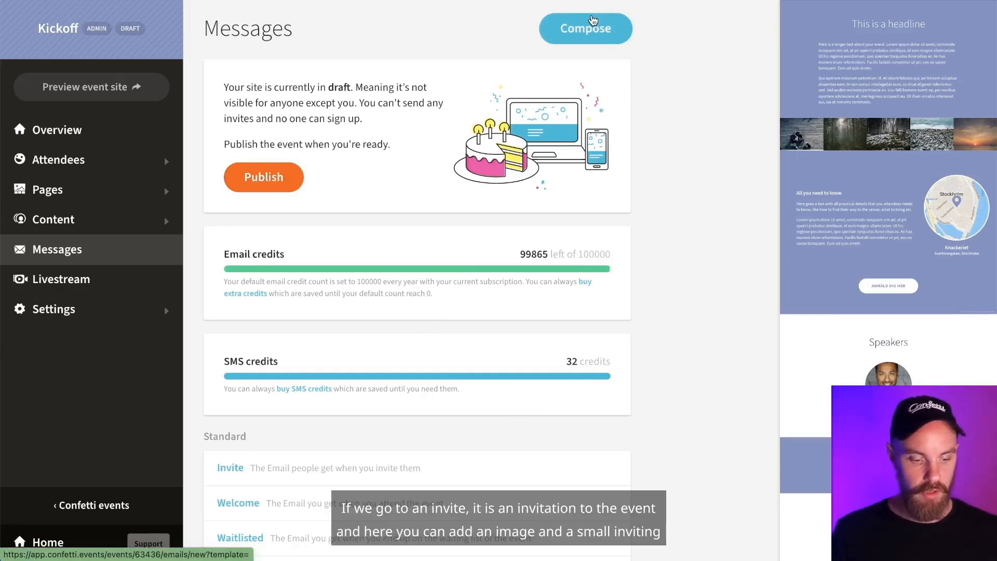
# - Open the Invite email and check the delivery status of sent invites
pyautogui.click(228, 468)
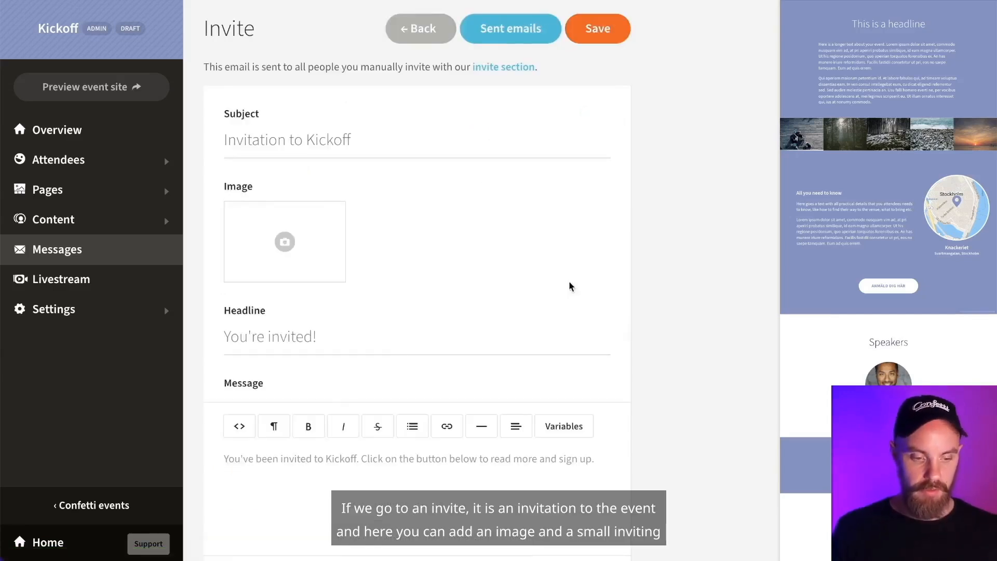
pyautogui.scroll(-2, 436, 211)
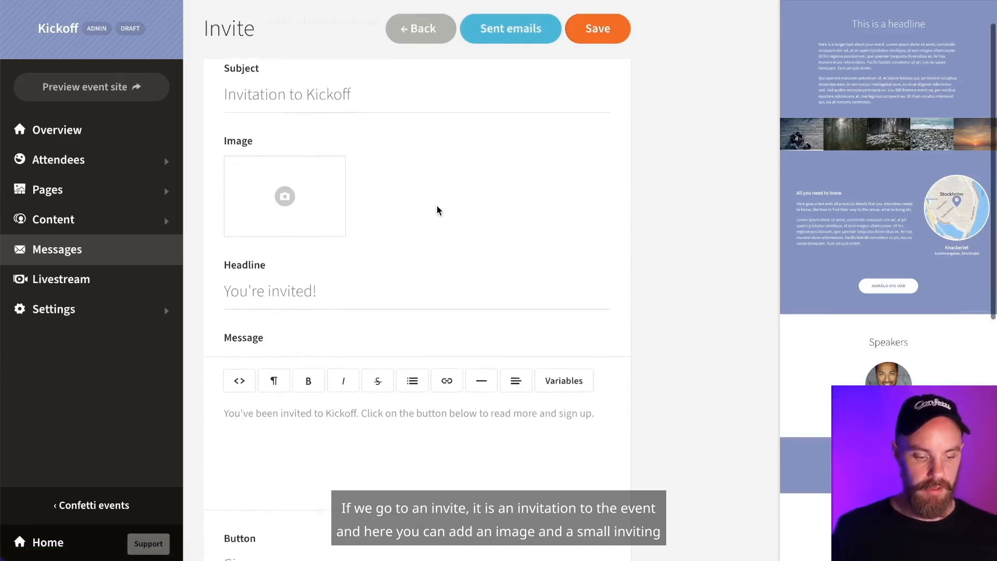
pyautogui.scroll(-3, 442, 384)
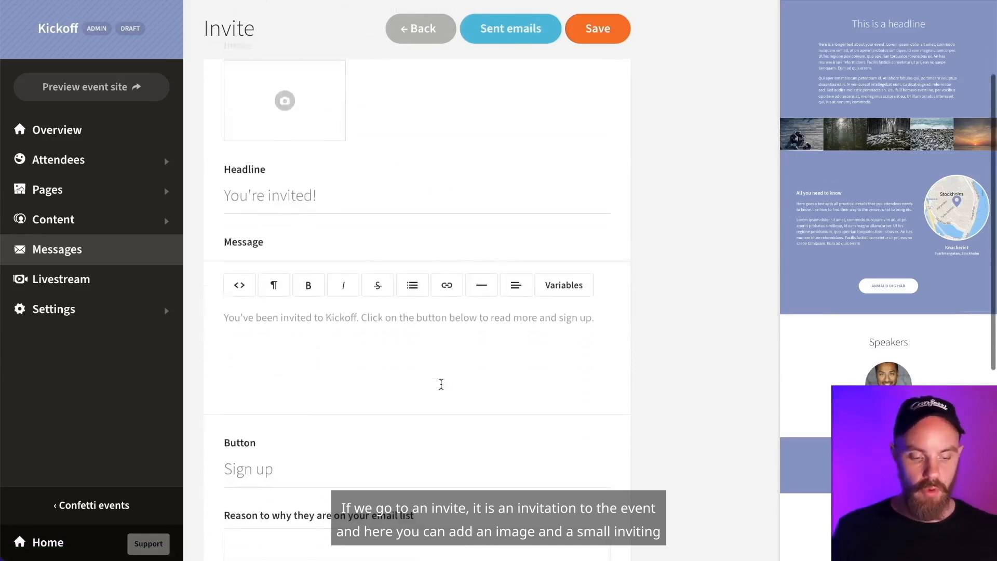
pyautogui.scroll(-2, 512, 367)
pyautogui.scroll(5, 511, 367)
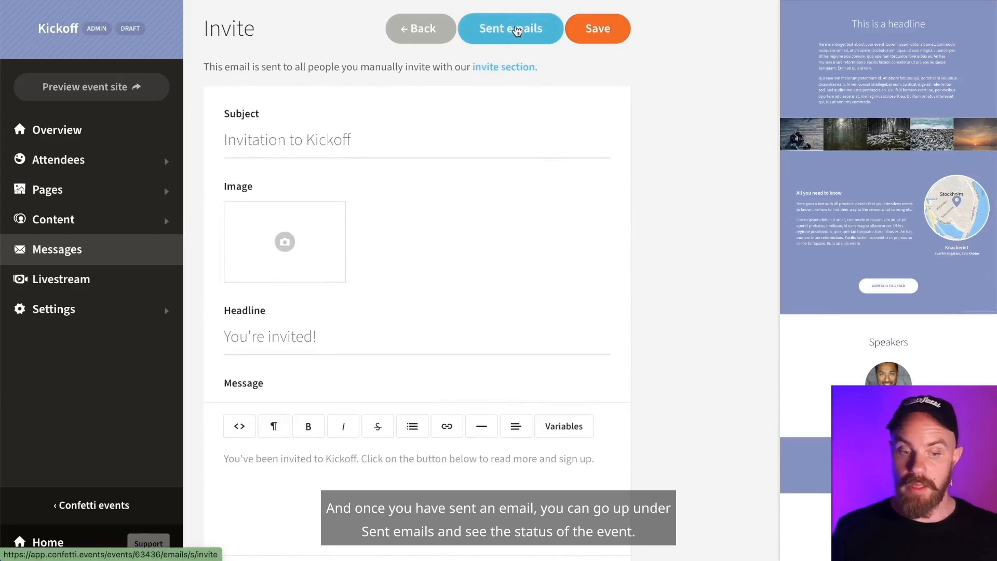
pyautogui.click(516, 33)
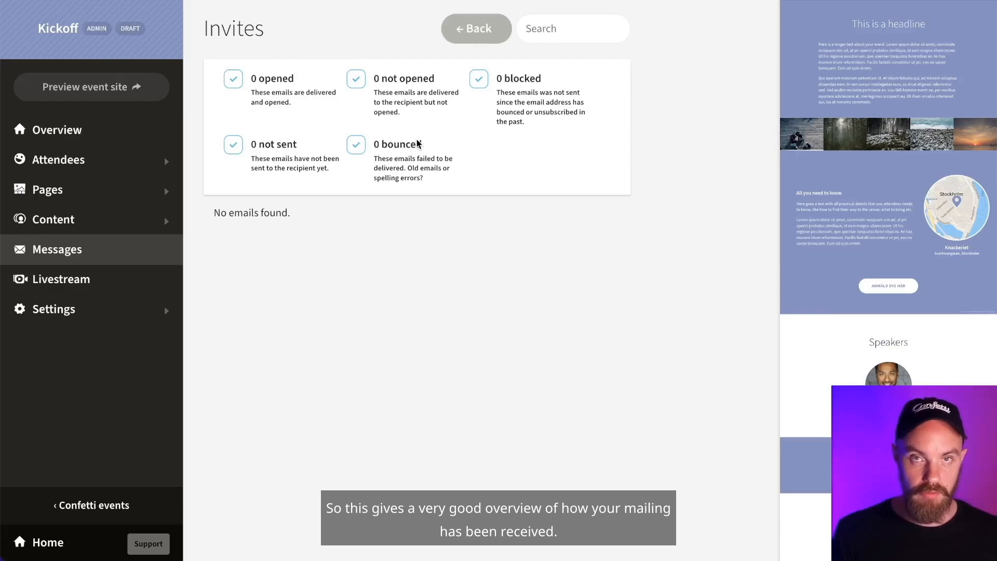
pyautogui.click(89, 250)
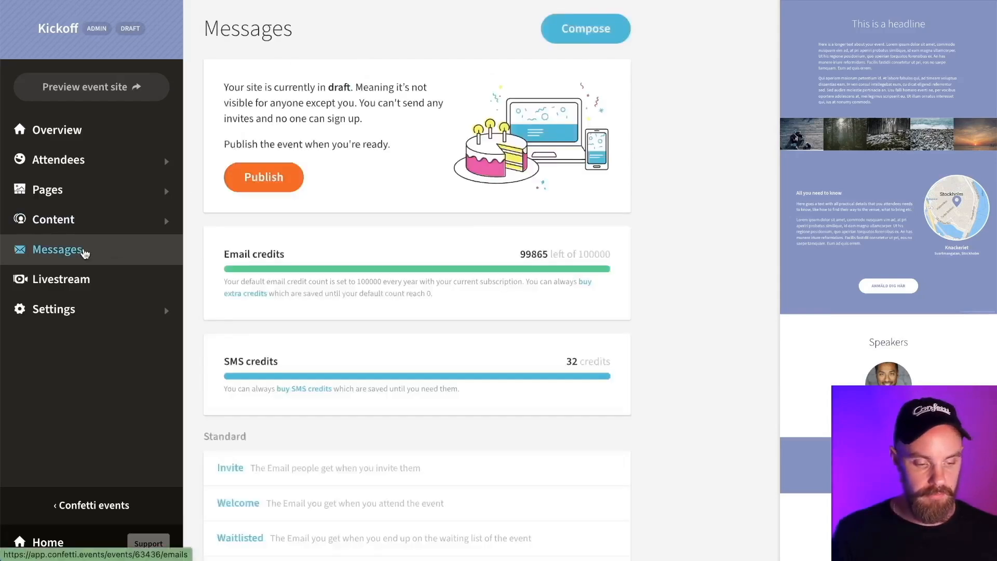
pyautogui.scroll(-3, 674, 202)
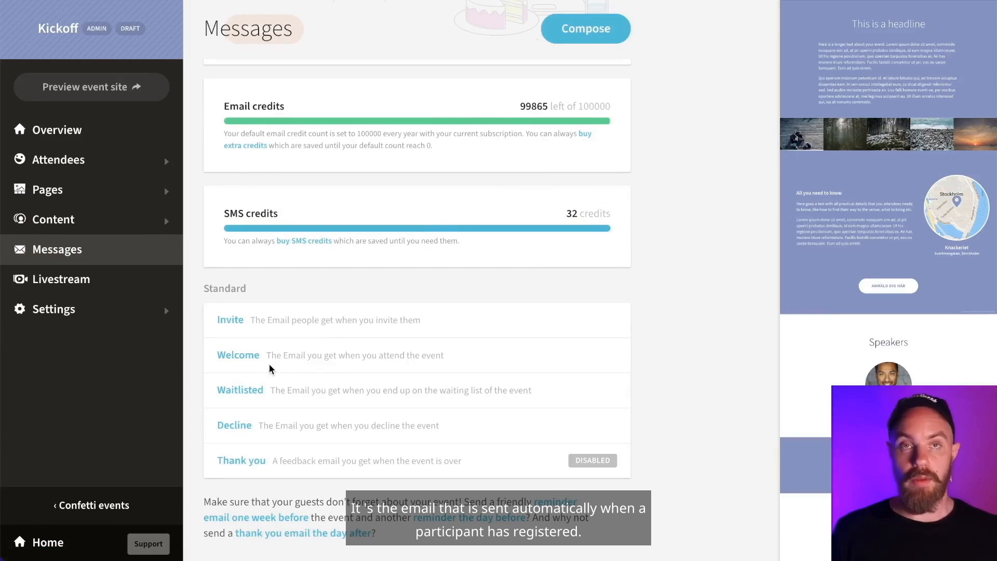
# - Turn off the automatic Welcome email and save the change
pyautogui.click(238, 356)
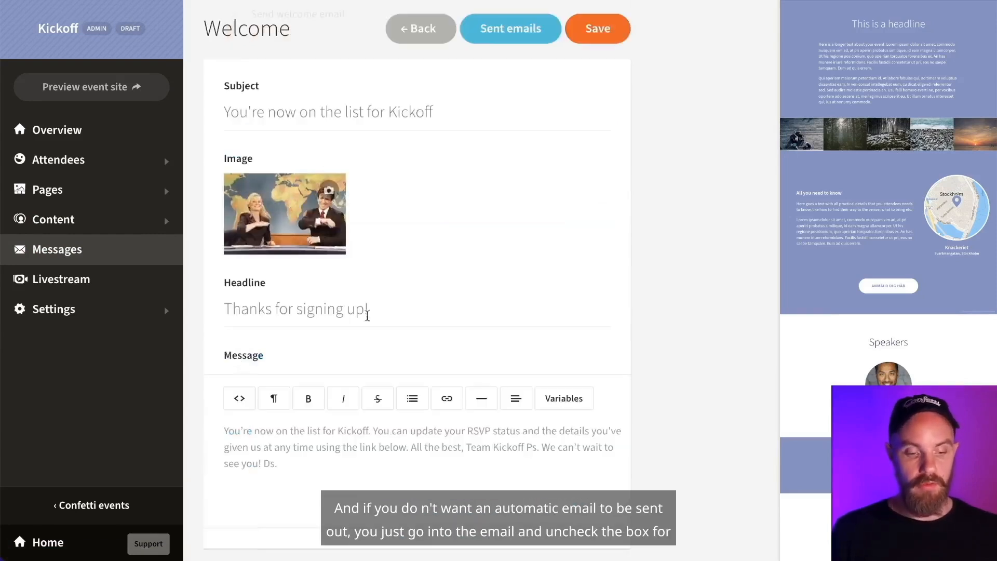
pyautogui.scroll(-2, 498, 290)
pyautogui.scroll(6, 498, 290)
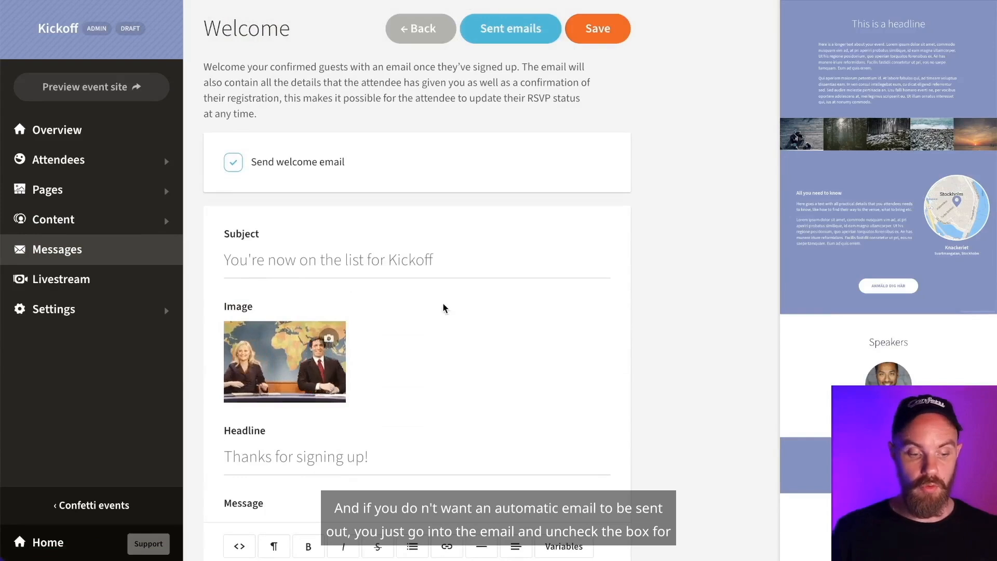
pyautogui.click(236, 165)
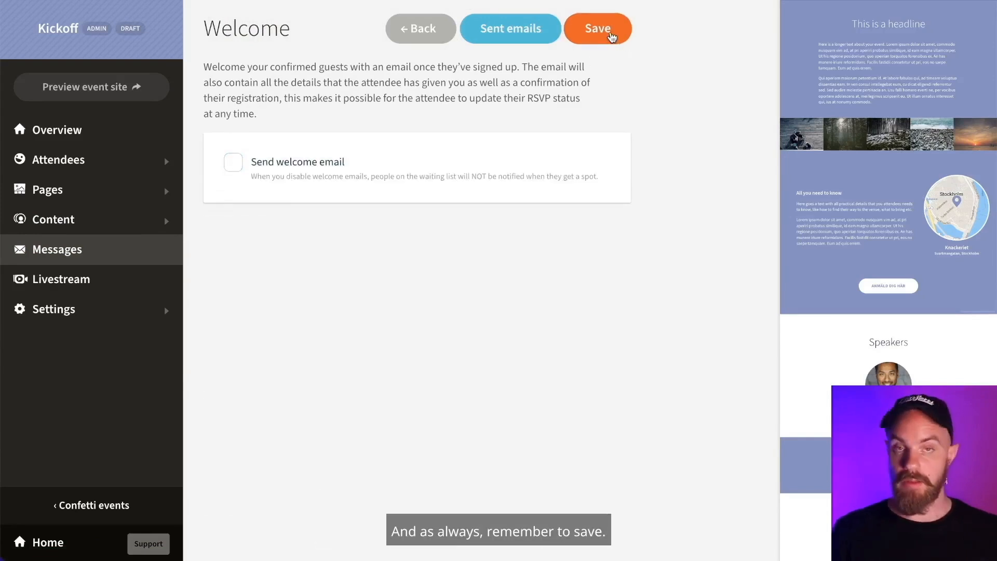
pyautogui.click(611, 37)
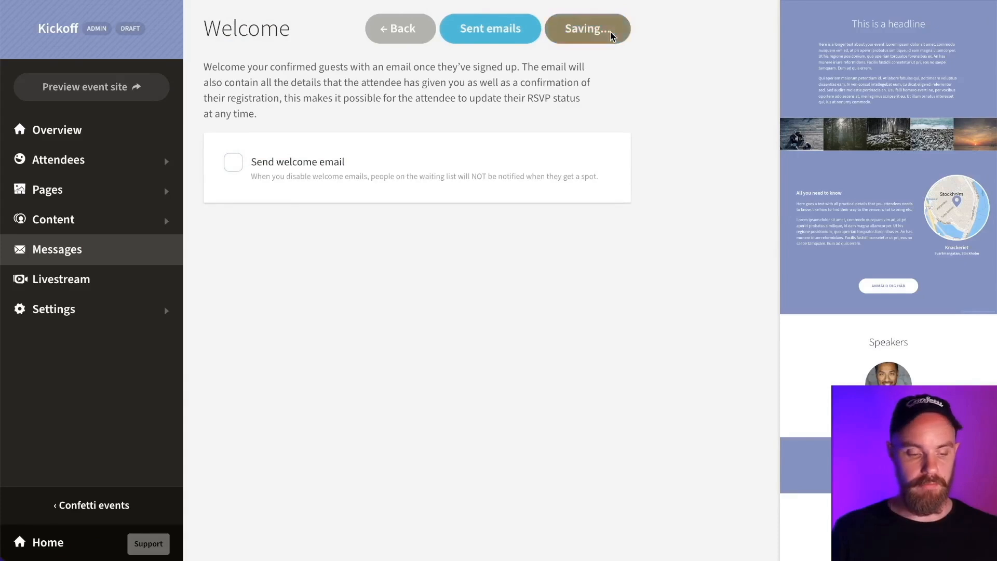
# - Enable the Thank you email to look over its content
pyautogui.click(52, 251)
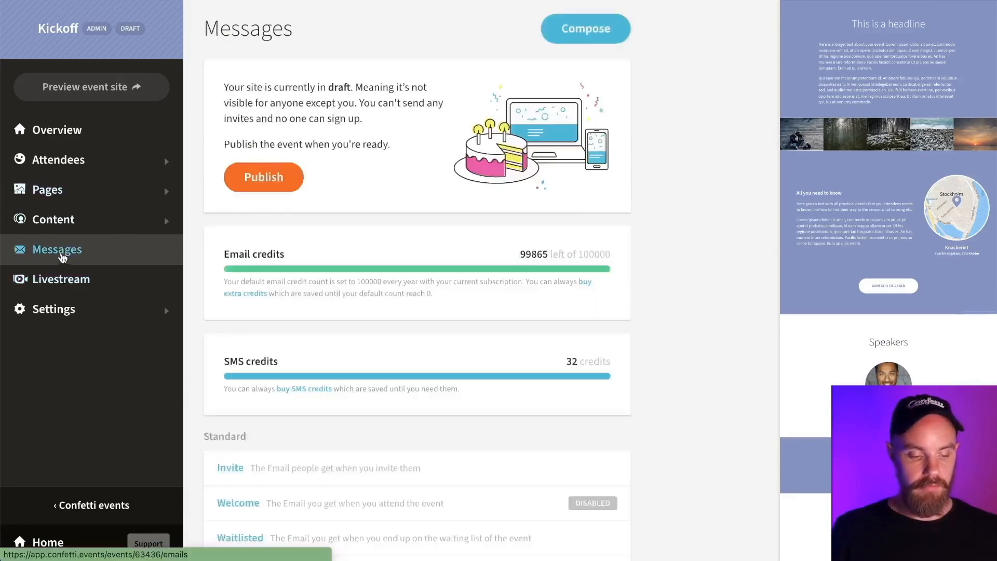
pyautogui.scroll(-3, 298, 321)
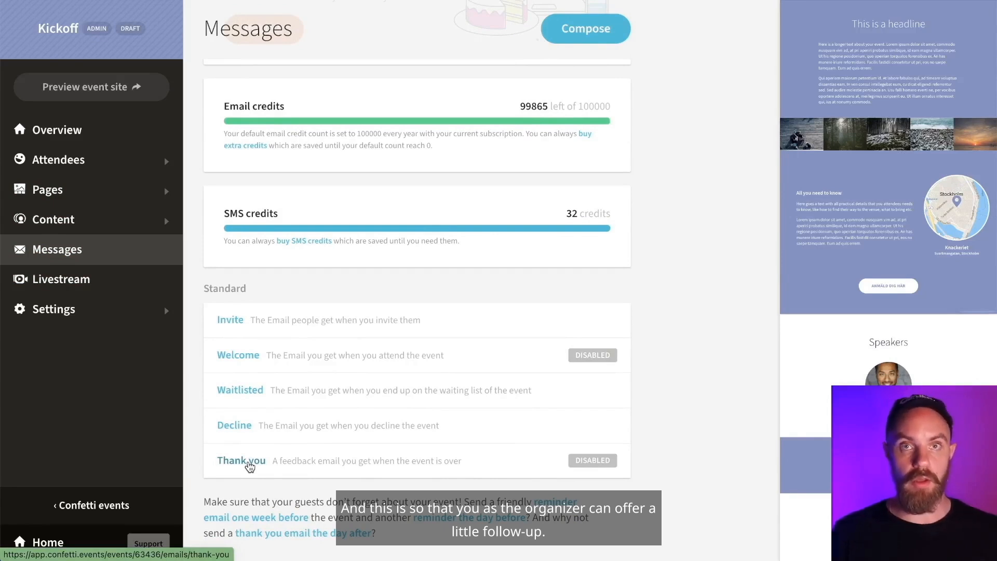
pyautogui.click(249, 467)
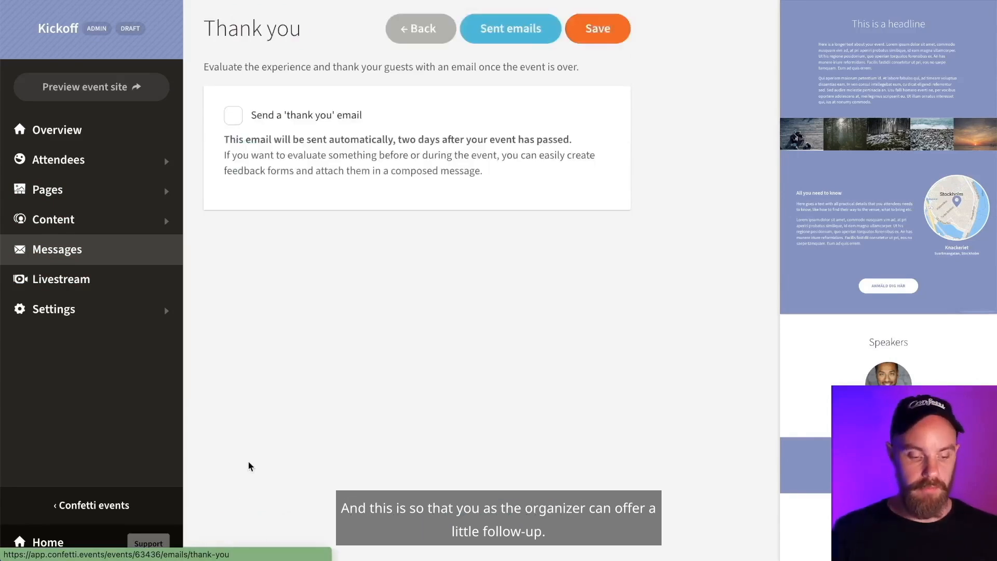
pyautogui.click(234, 118)
pyautogui.scroll(-10, 240, 147)
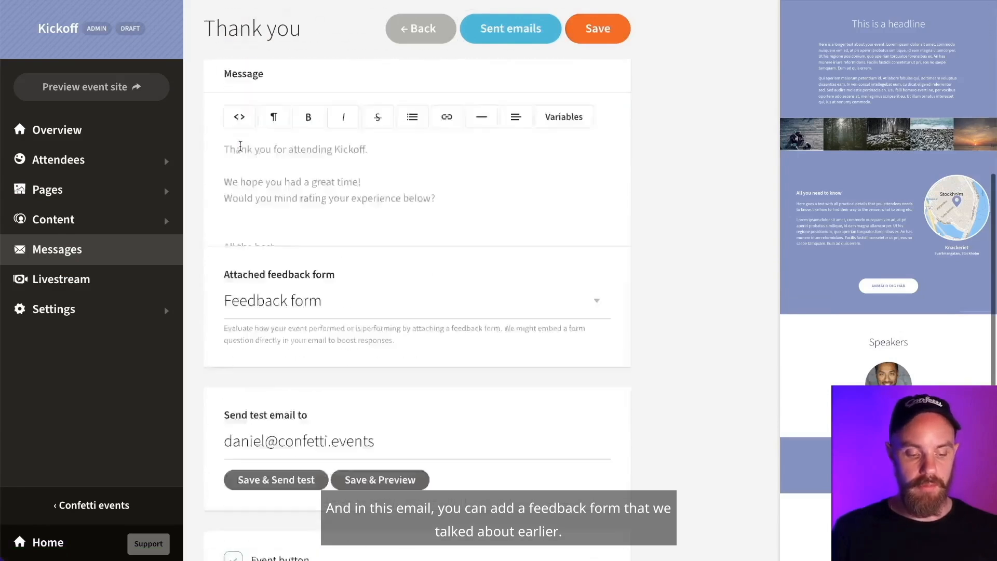
pyautogui.scroll(3, 240, 147)
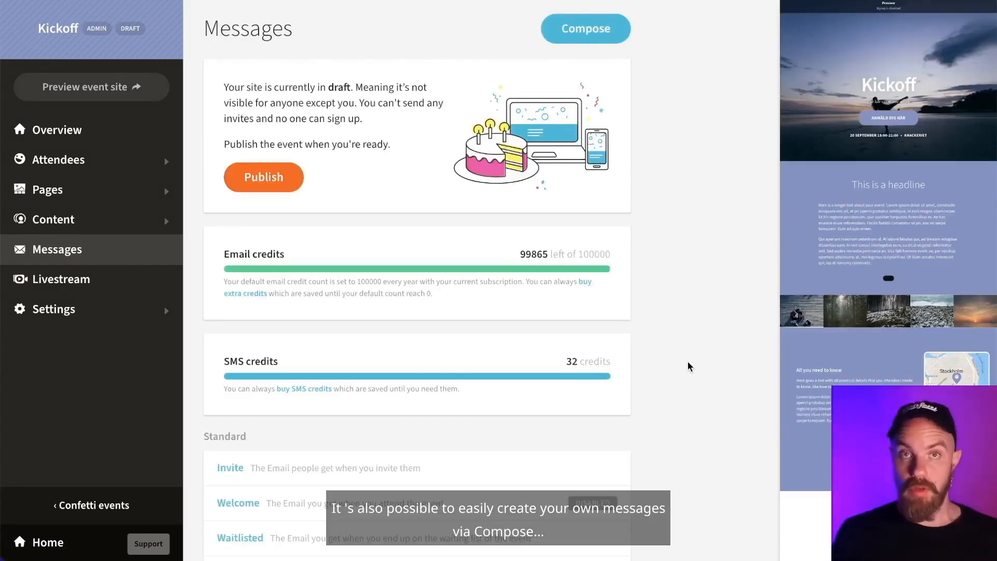
# - Start a new custom message, switching it to SMS and then back to email
pyautogui.click(576, 36)
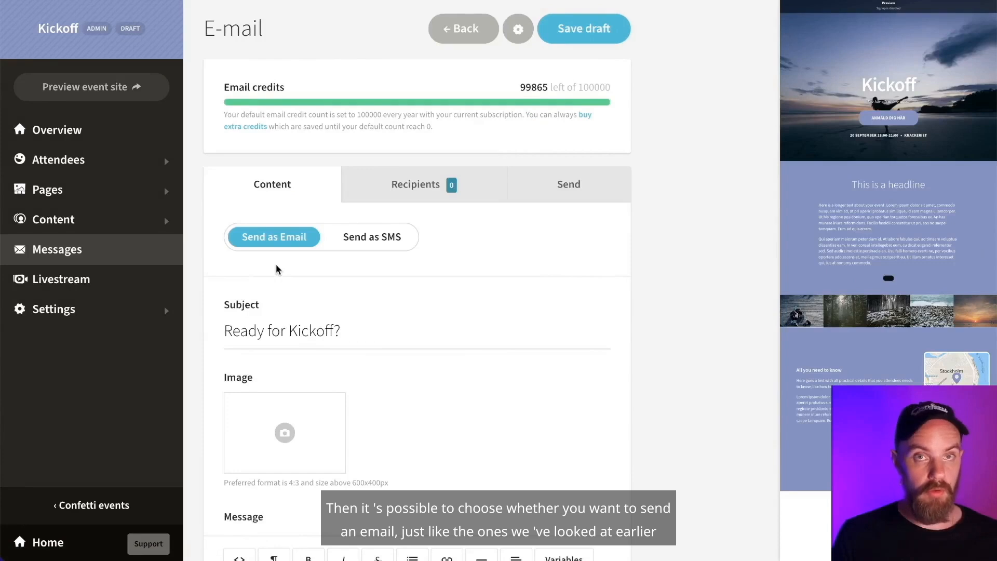
pyautogui.click(364, 237)
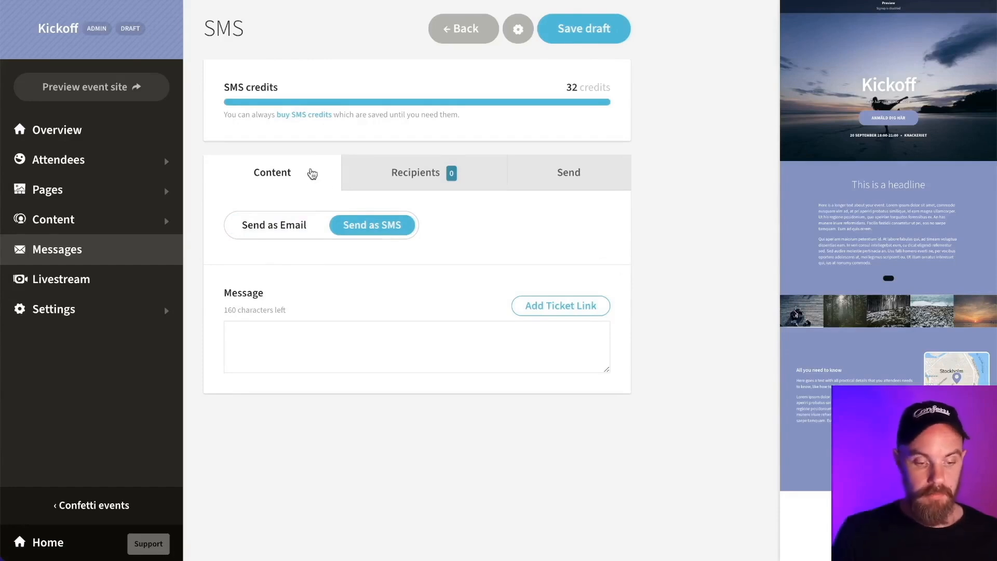
pyautogui.click(281, 224)
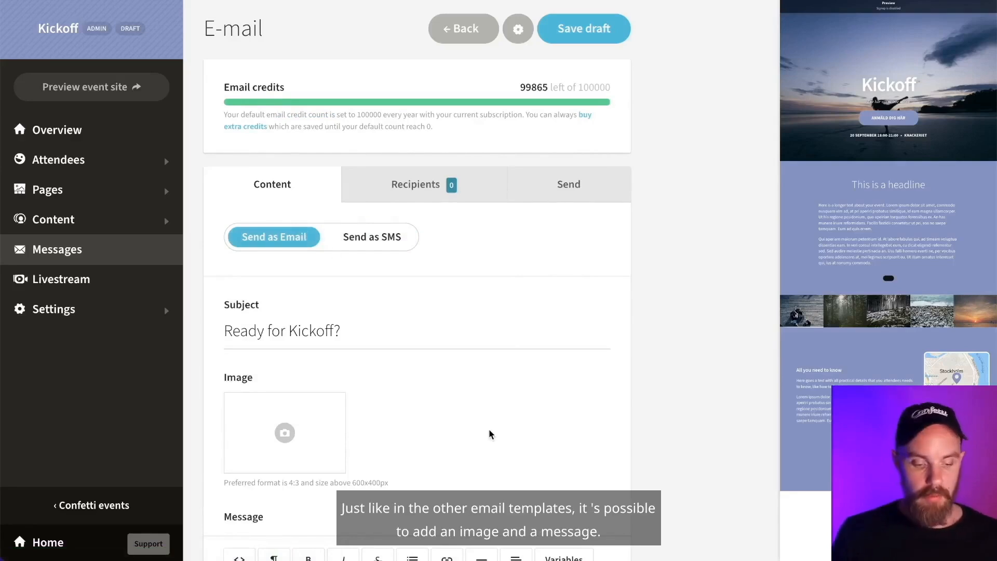
# - Leave the feedback form attachment set to None
pyautogui.scroll(-3, 488, 429)
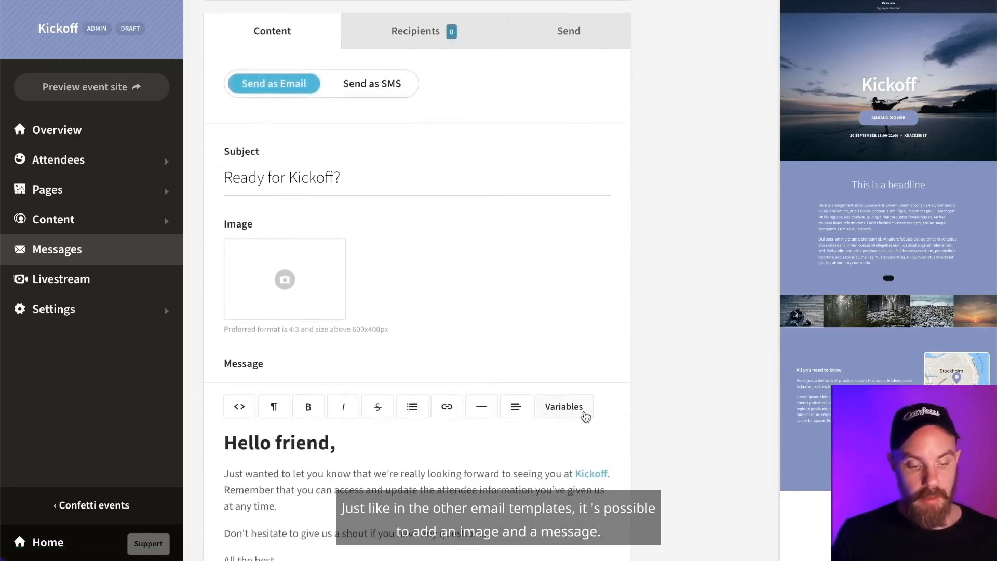
pyautogui.scroll(-8, 585, 415)
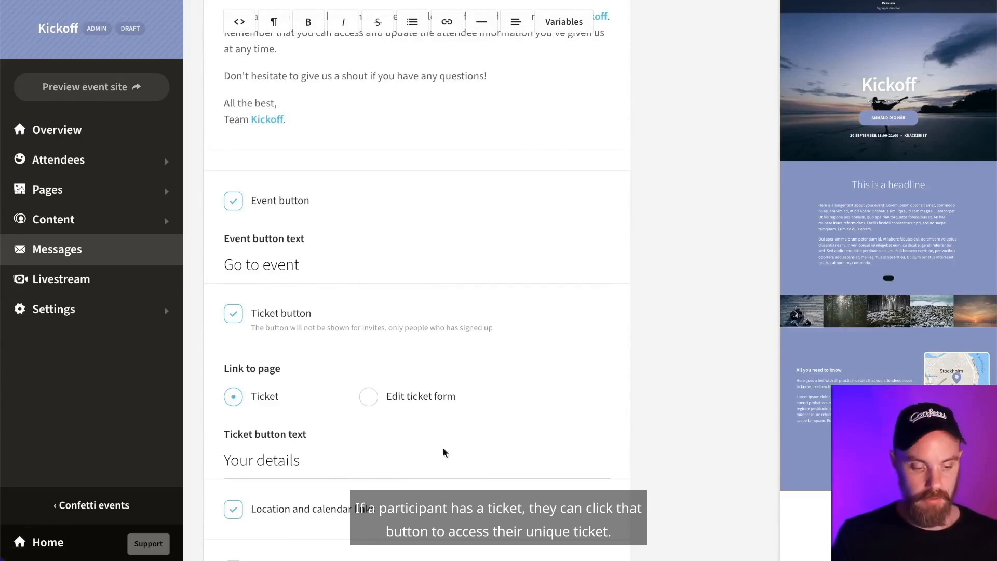
pyautogui.scroll(-4, 444, 452)
pyautogui.scroll(-3, 444, 451)
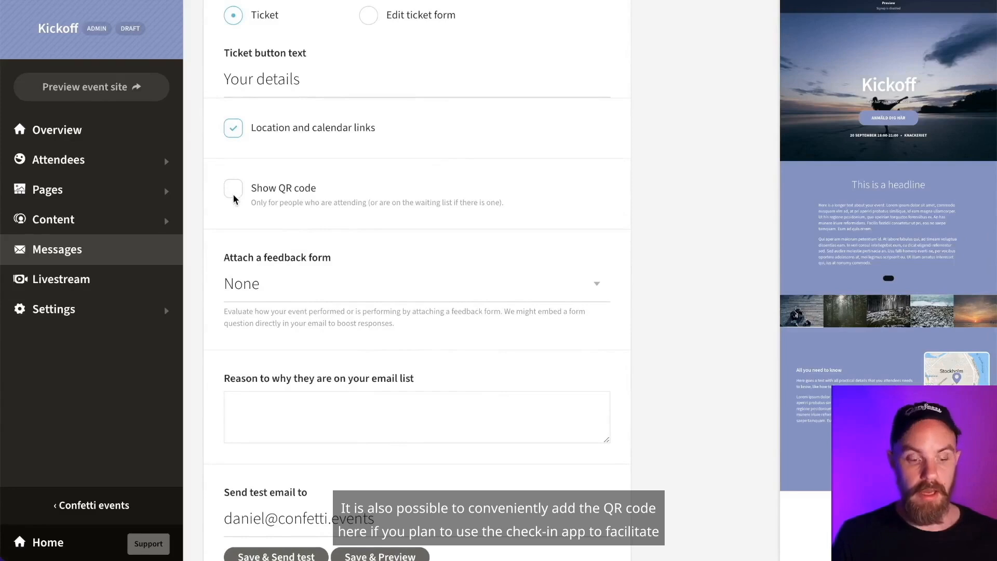
pyautogui.scroll(-1, 484, 319)
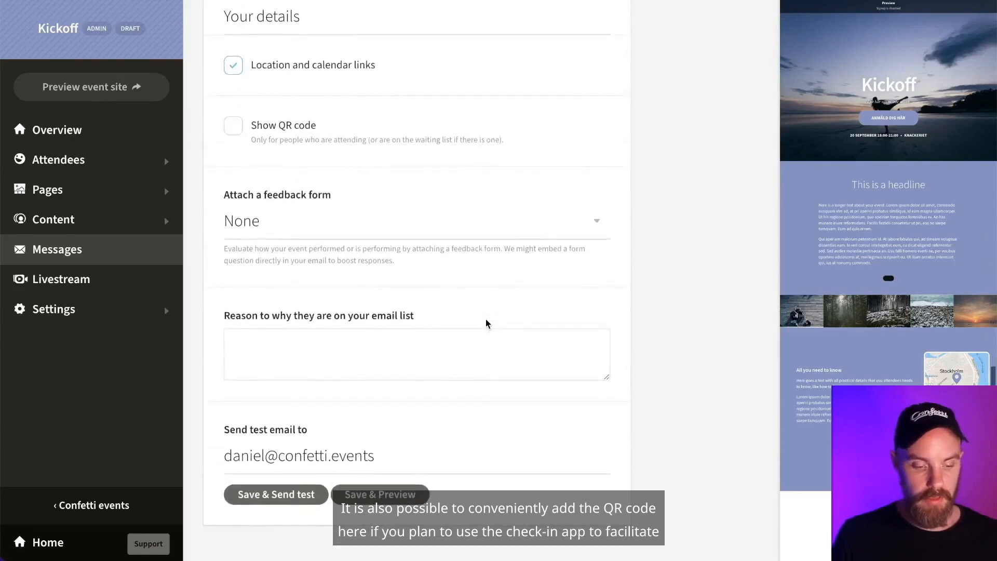
pyautogui.click(474, 227)
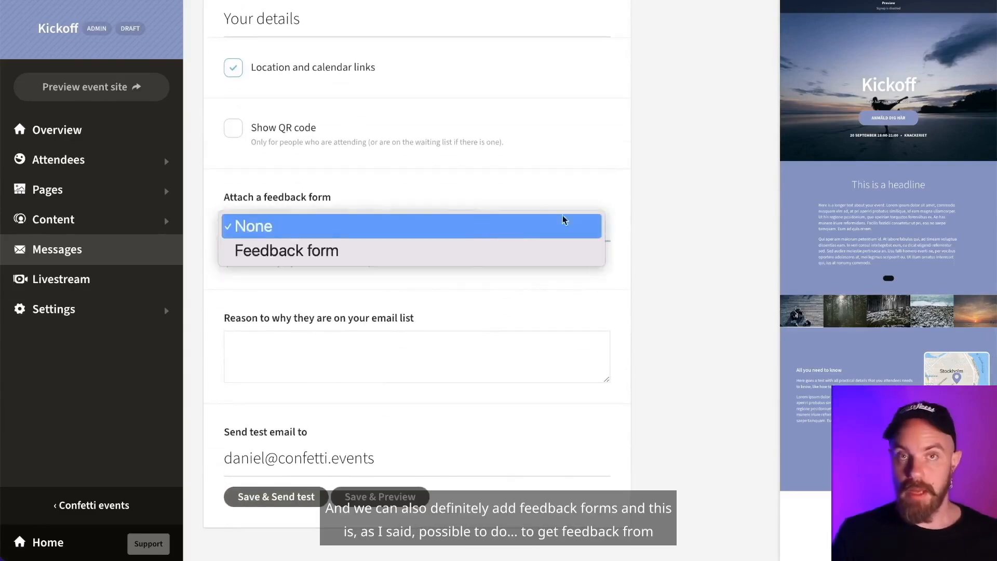
pyautogui.click(674, 266)
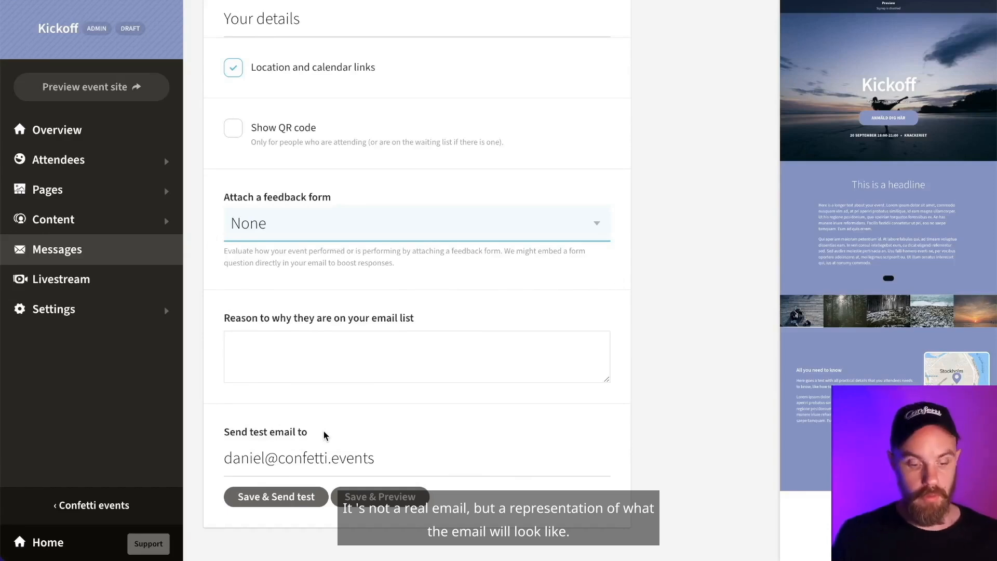
# - Save the 'Ready for Kickoff?' draft, review its preview, and close it
pyautogui.click(393, 500)
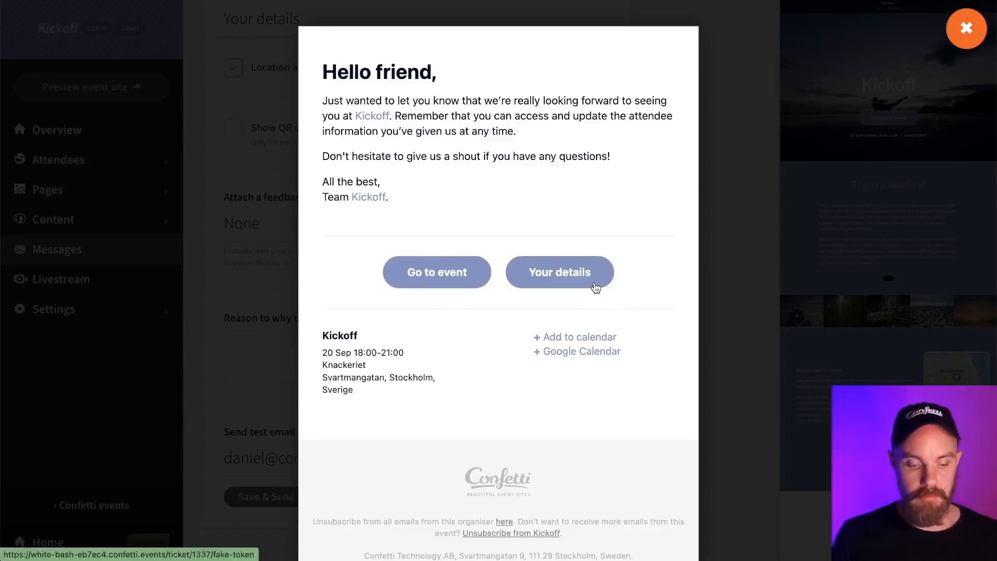
pyautogui.click(244, 243)
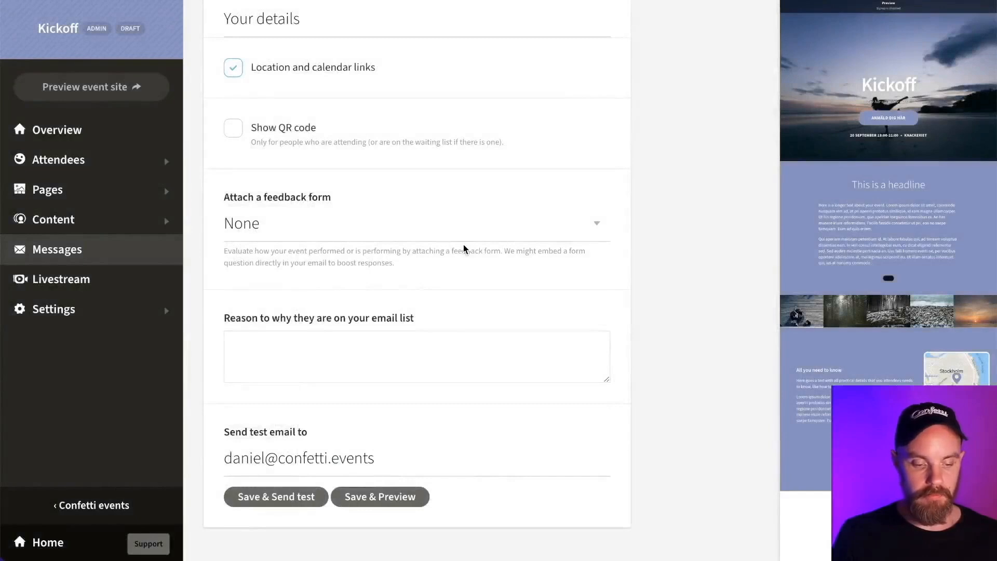
pyautogui.scroll(15, 463, 244)
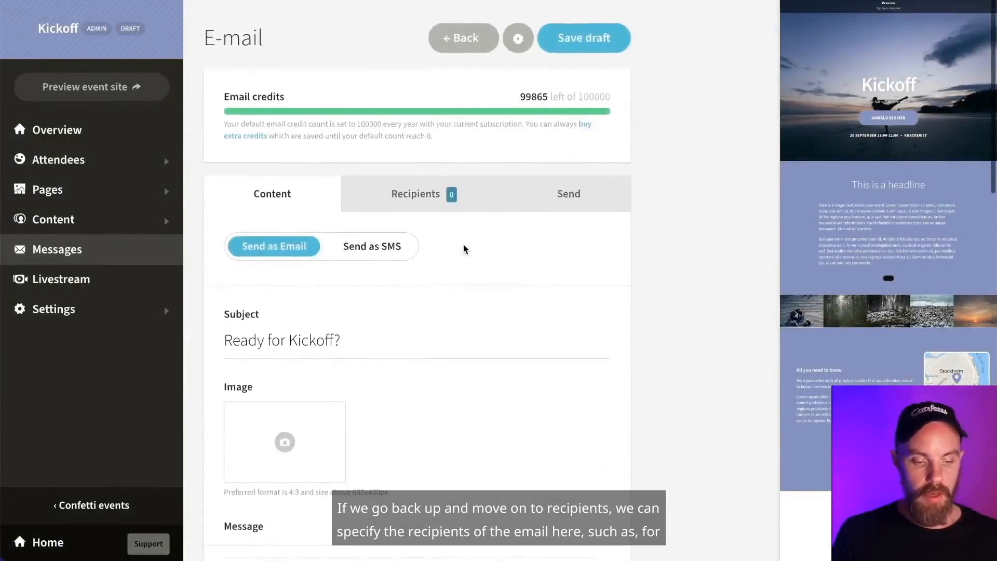
pyautogui.scroll(-1, 451, 239)
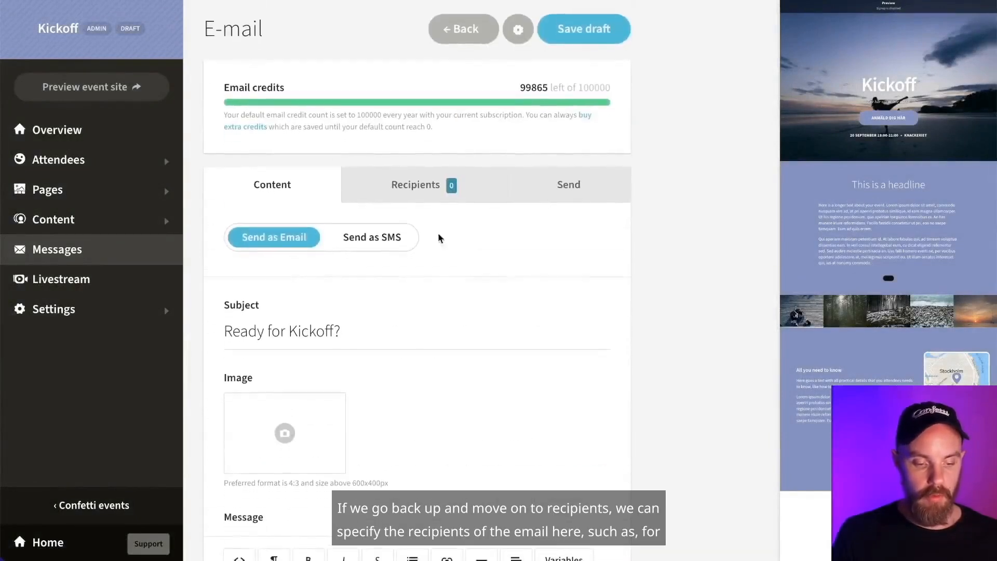
# - Choose recipients, including invited, attending and waitlisted people
pyautogui.click(408, 193)
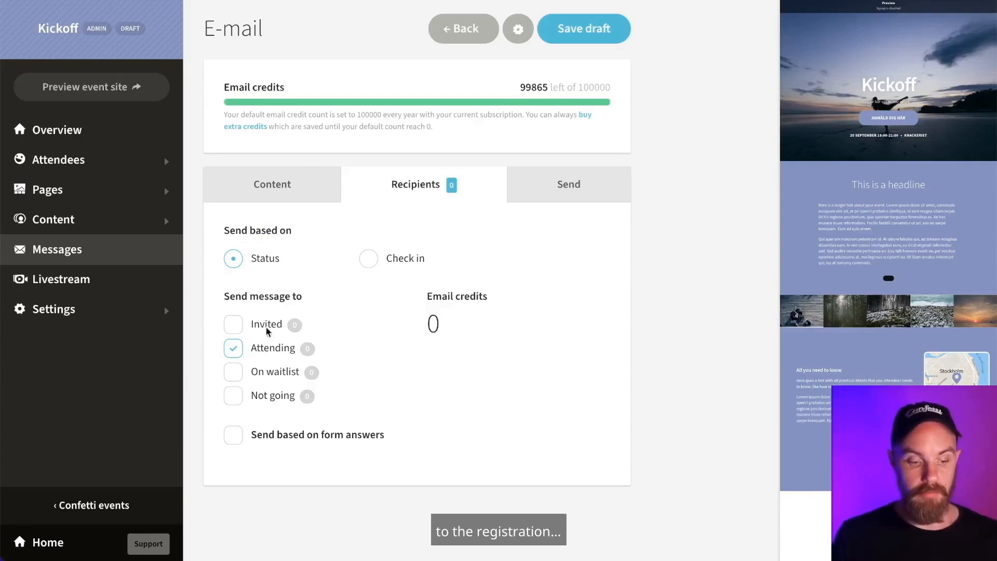
pyautogui.click(233, 324)
pyautogui.click(235, 347)
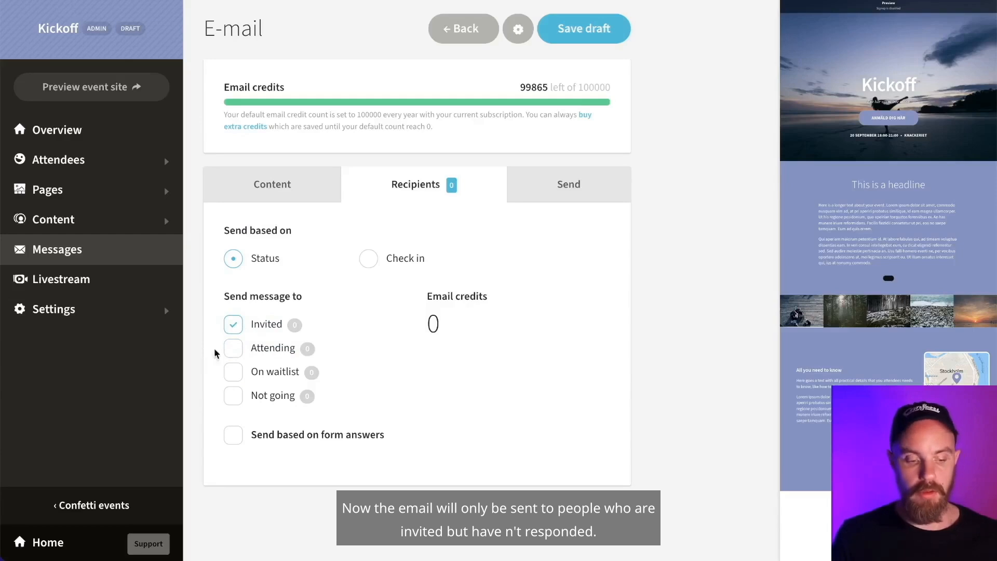
pyautogui.click(235, 349)
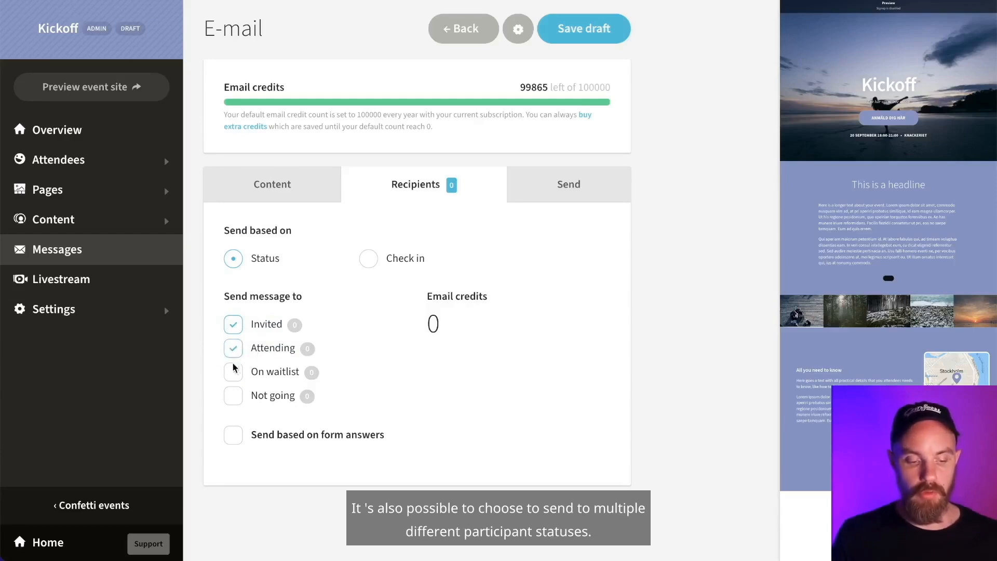
pyautogui.click(233, 371)
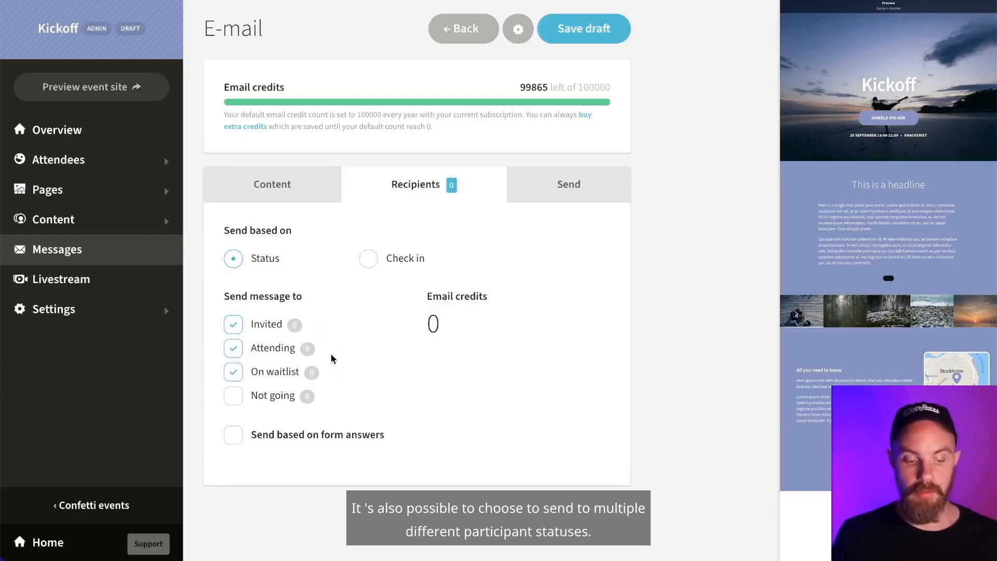
# - Target checked-in attendees, filtered by form answer to those who answered Fysiskt
pyautogui.click(369, 258)
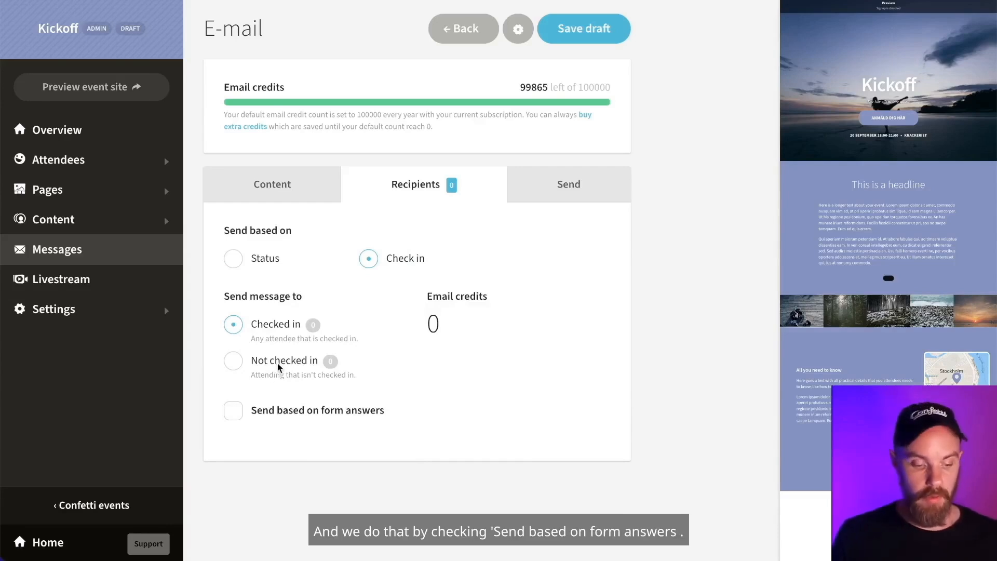
pyautogui.click(233, 411)
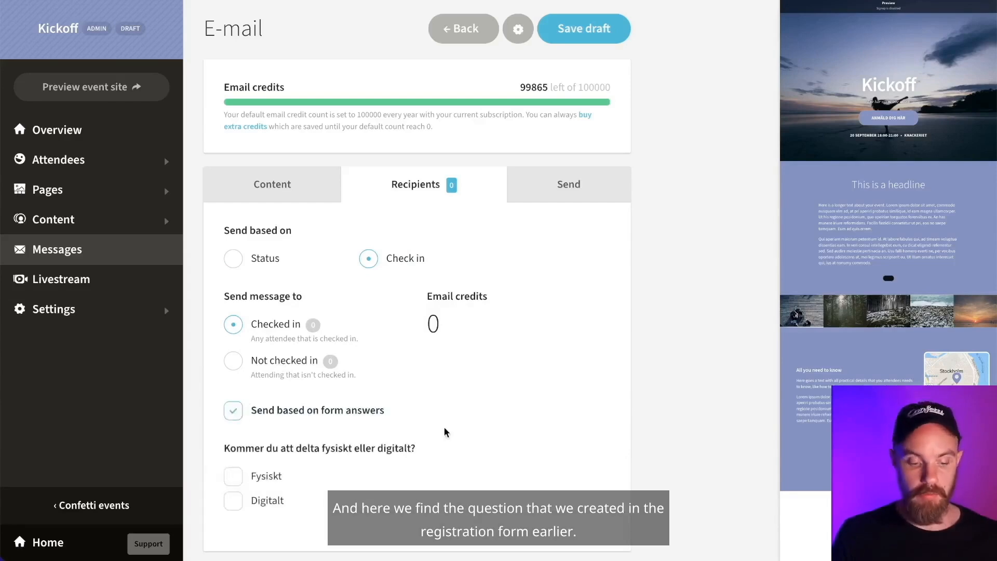
pyautogui.scroll(-1, 444, 427)
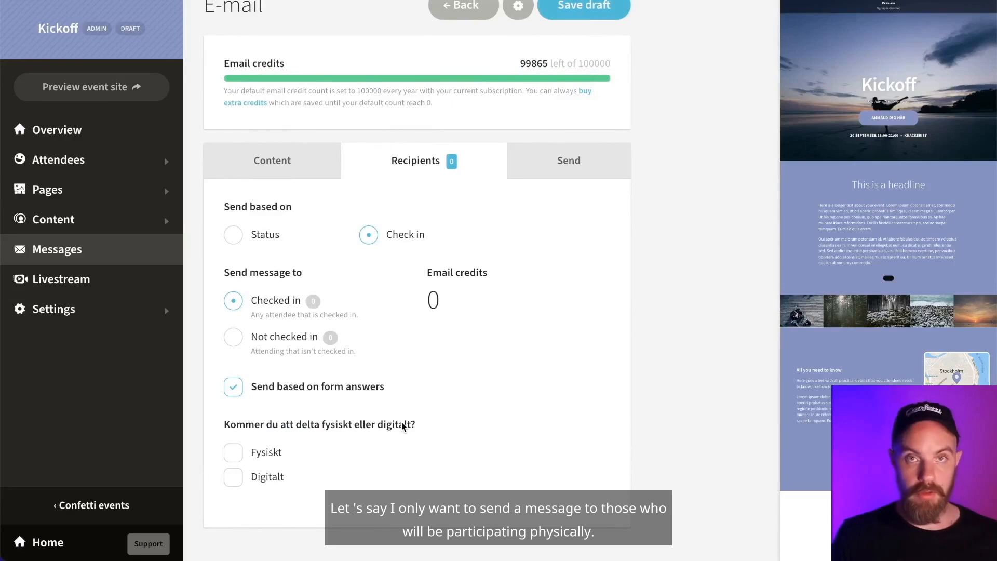
pyautogui.click(234, 457)
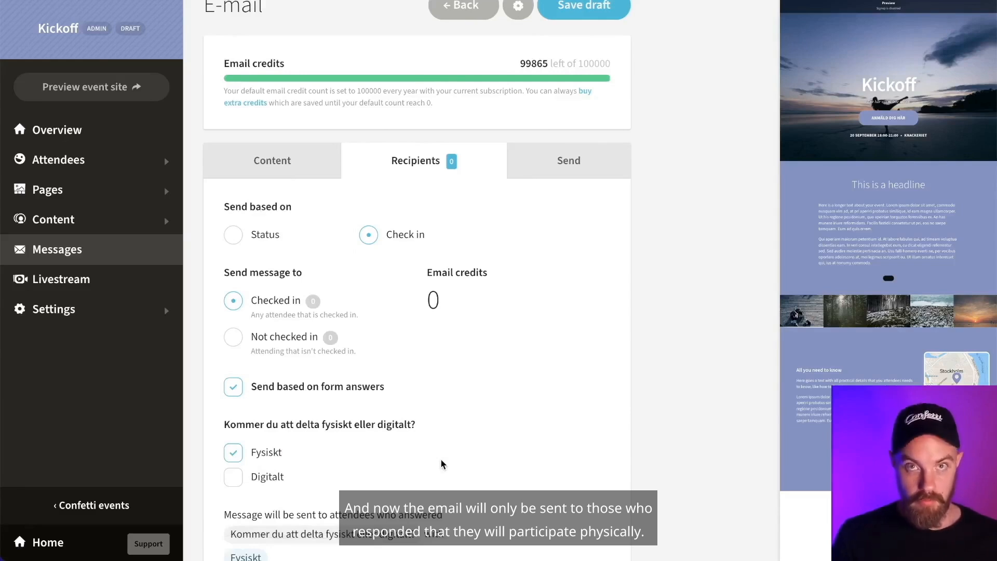
pyautogui.scroll(-2, 441, 451)
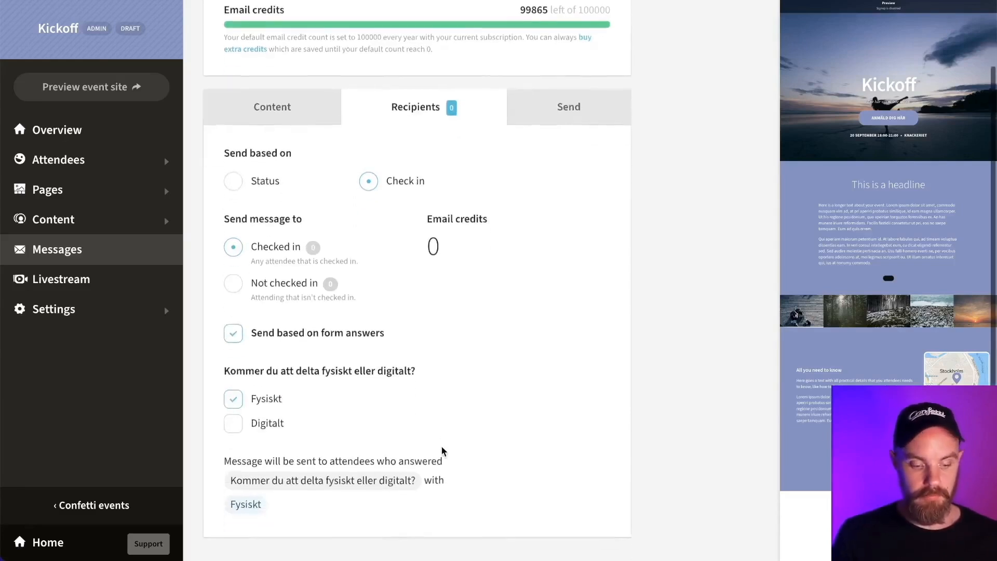
pyautogui.scroll(2, 441, 449)
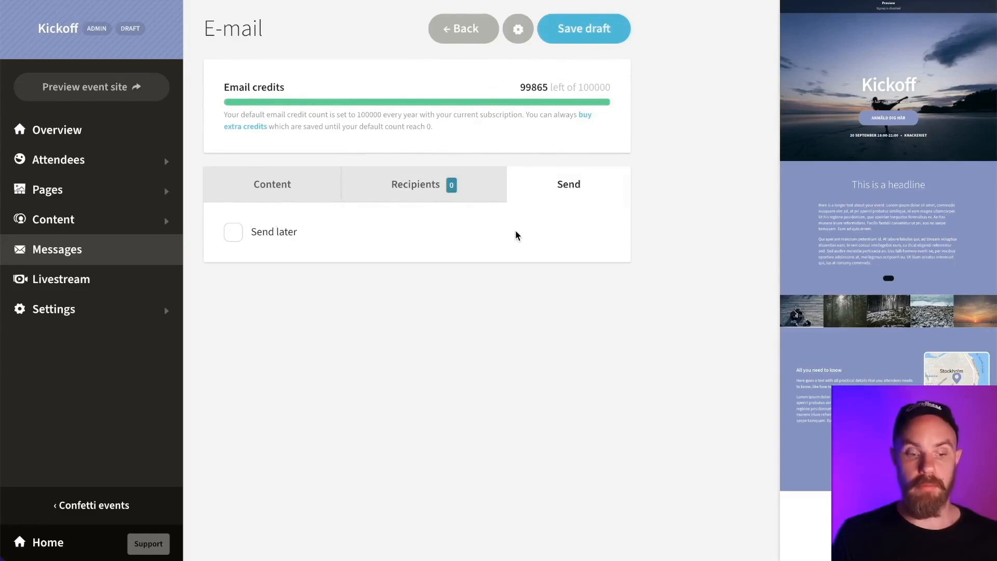
# - Schedule the email for September 16, 2023 at 10:00, save it as a draft, and return to Messages
pyautogui.click(234, 232)
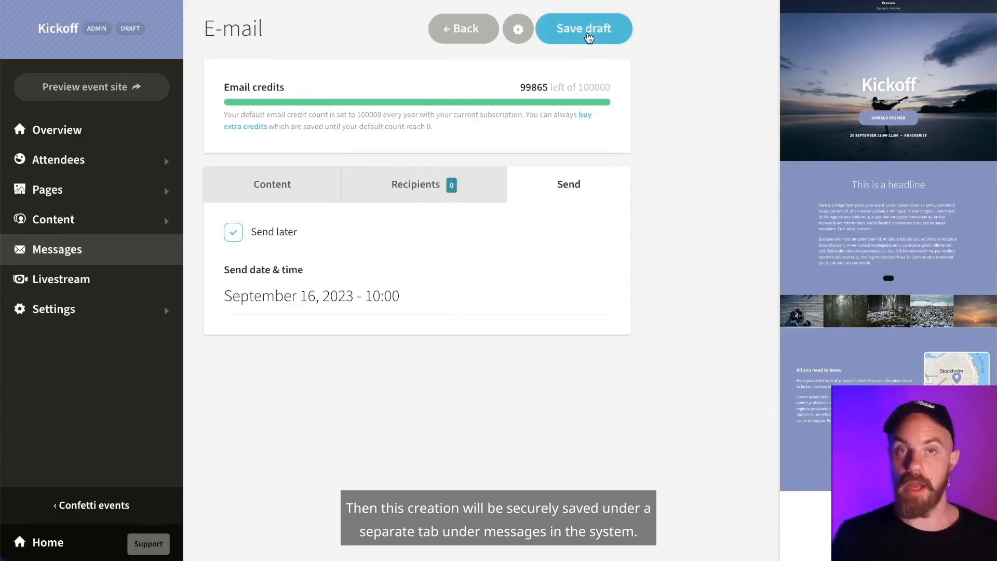
pyautogui.click(588, 35)
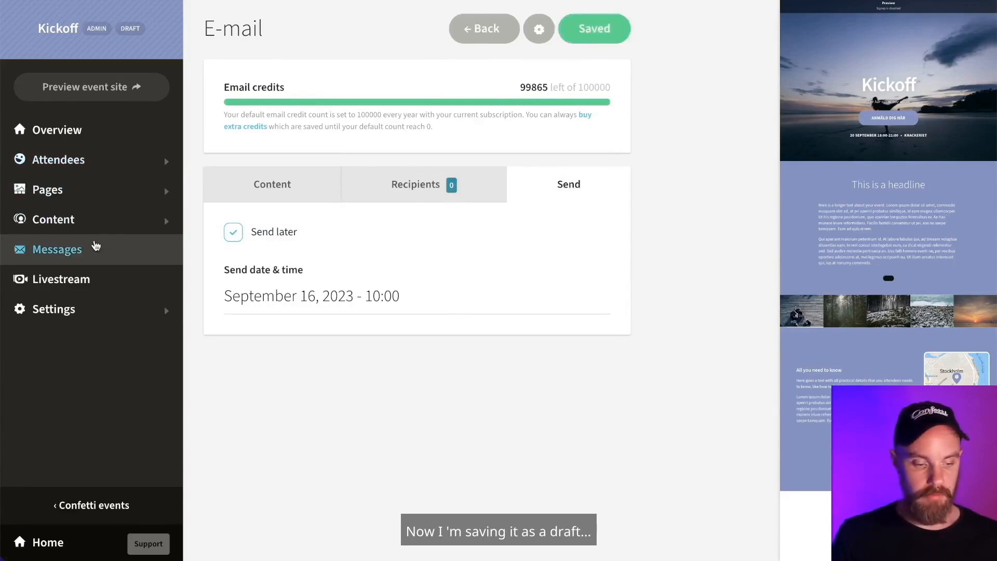
pyautogui.click(78, 249)
pyautogui.scroll(-4, 364, 306)
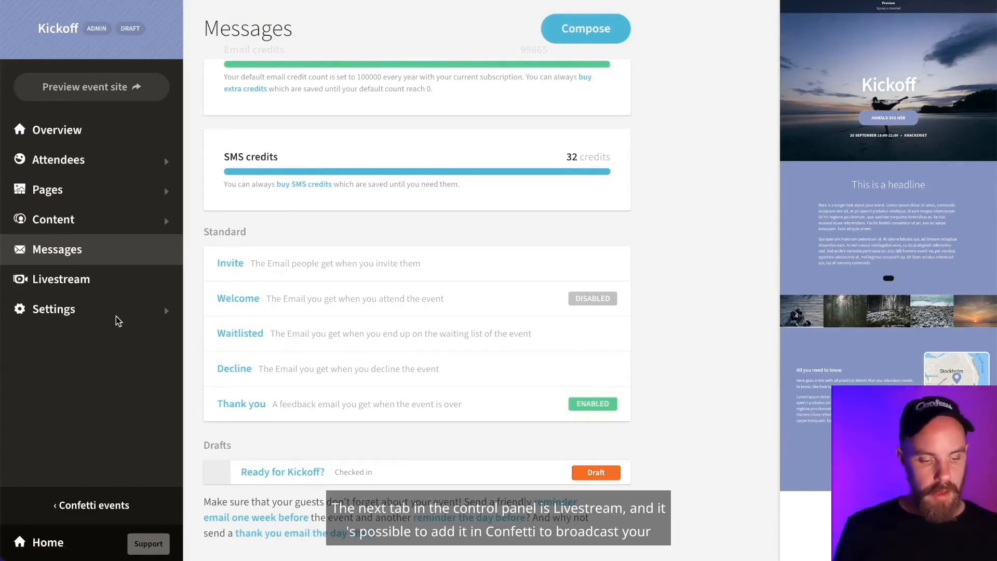
# - Open the Kickoff Livestreams page and expand the Settings submenu
pyautogui.click(86, 283)
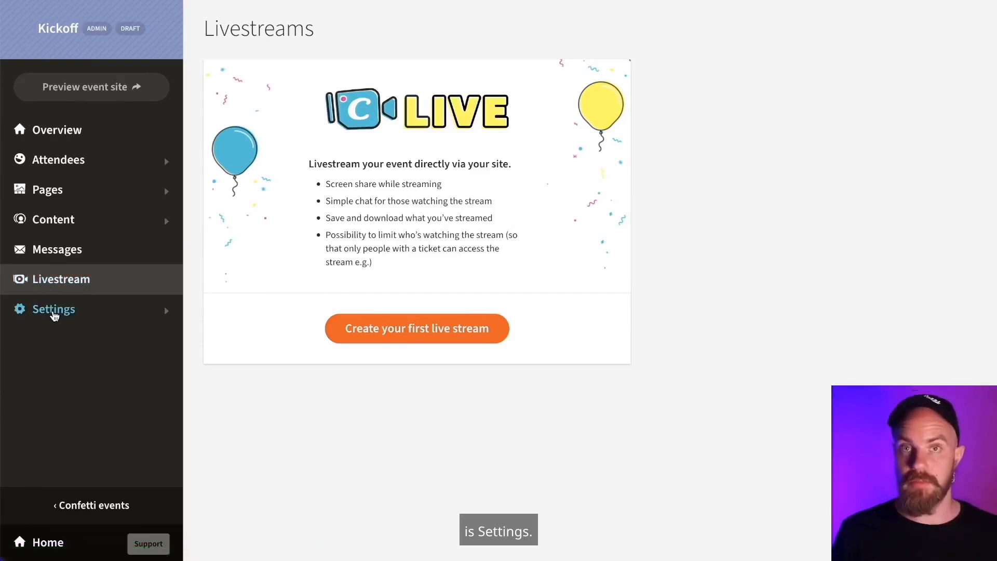
pyautogui.click(54, 311)
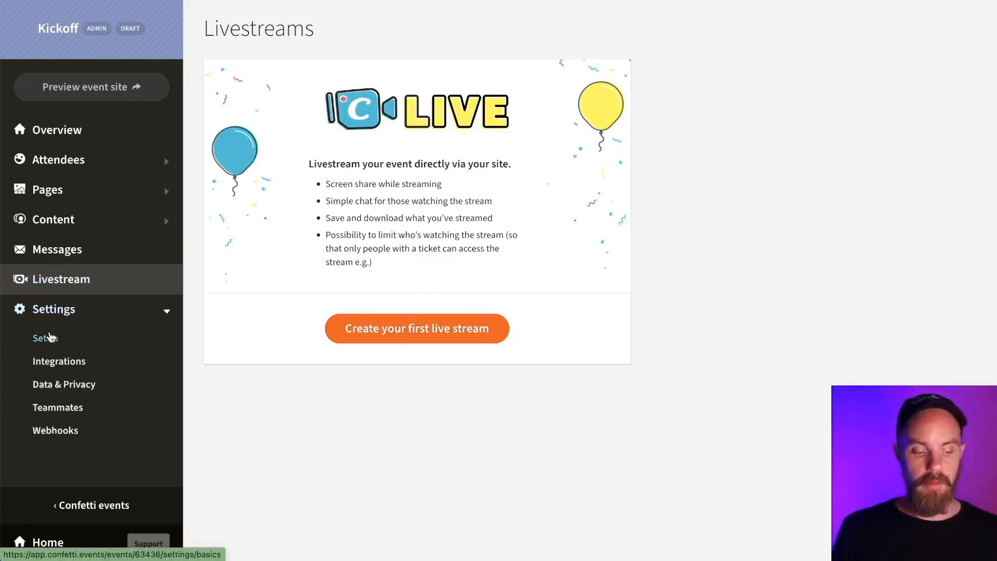
# - In Setup, change event visibility from Everyone to Invitation only
pyautogui.click(50, 337)
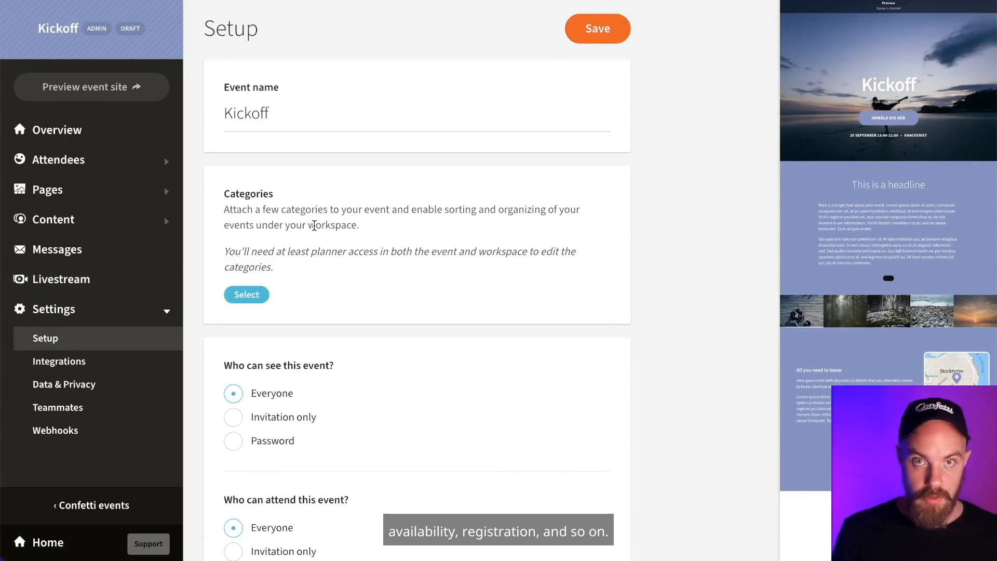
pyautogui.scroll(-2, 703, 355)
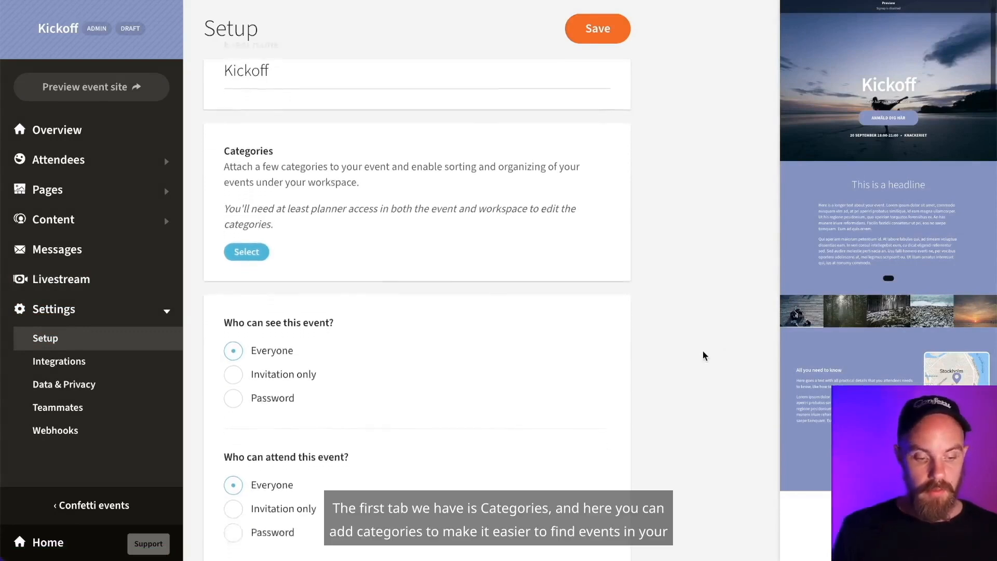
pyautogui.scroll(1, 704, 354)
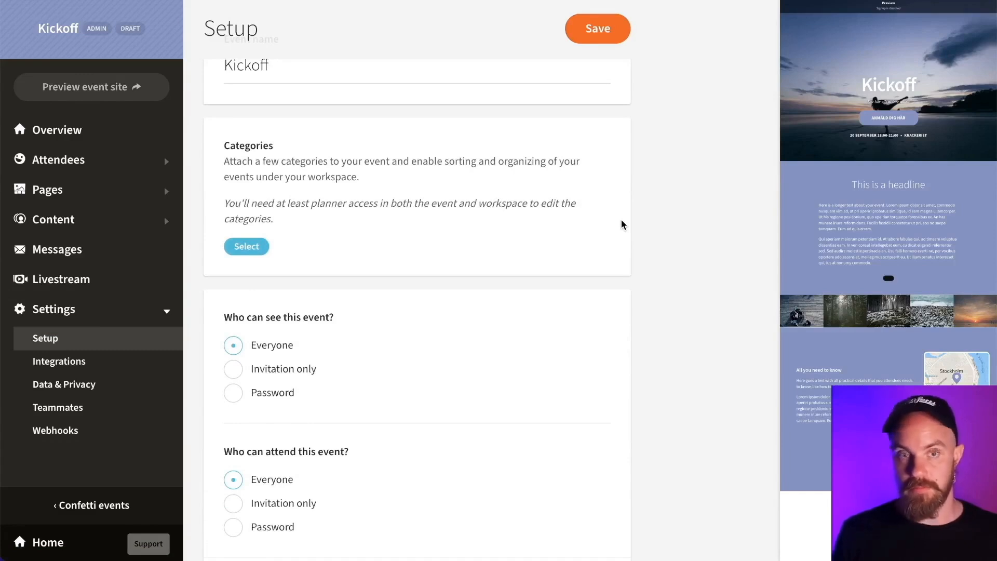
pyautogui.scroll(-4, 618, 300)
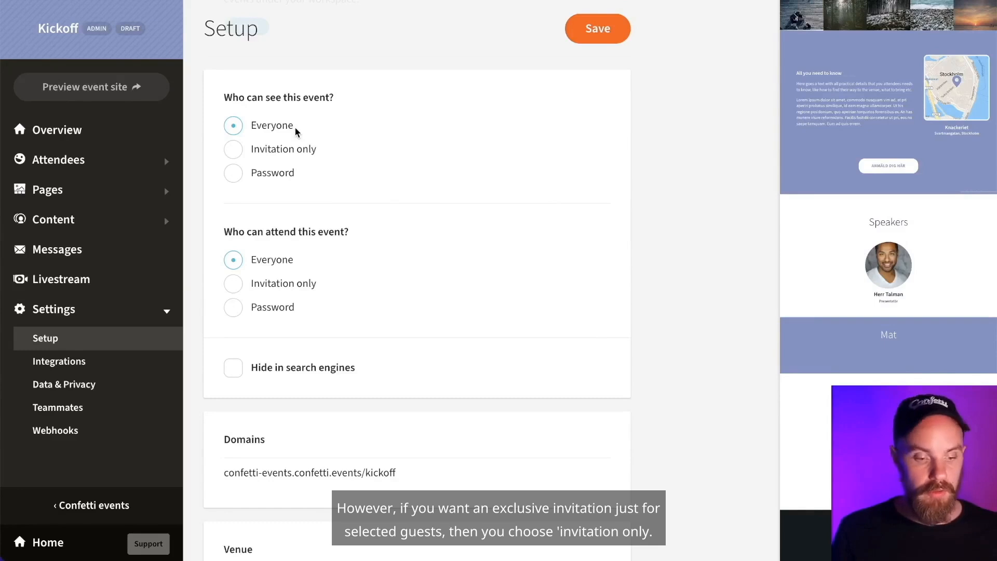
pyautogui.click(235, 152)
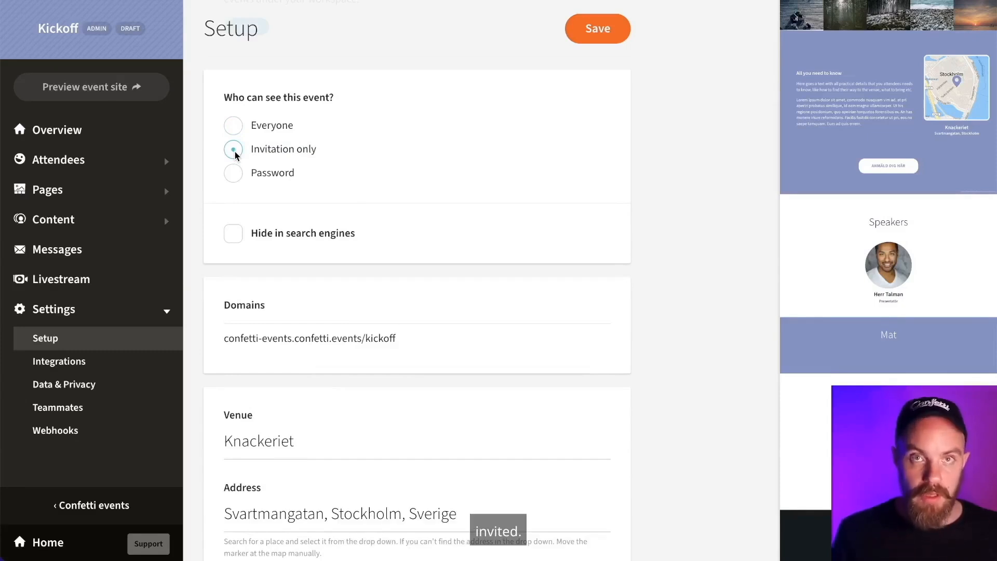
# - Switch visibility to Password, then review the Knackeriet venue, September 20 dates and Europe/Stockholm time zone
pyautogui.click(236, 177)
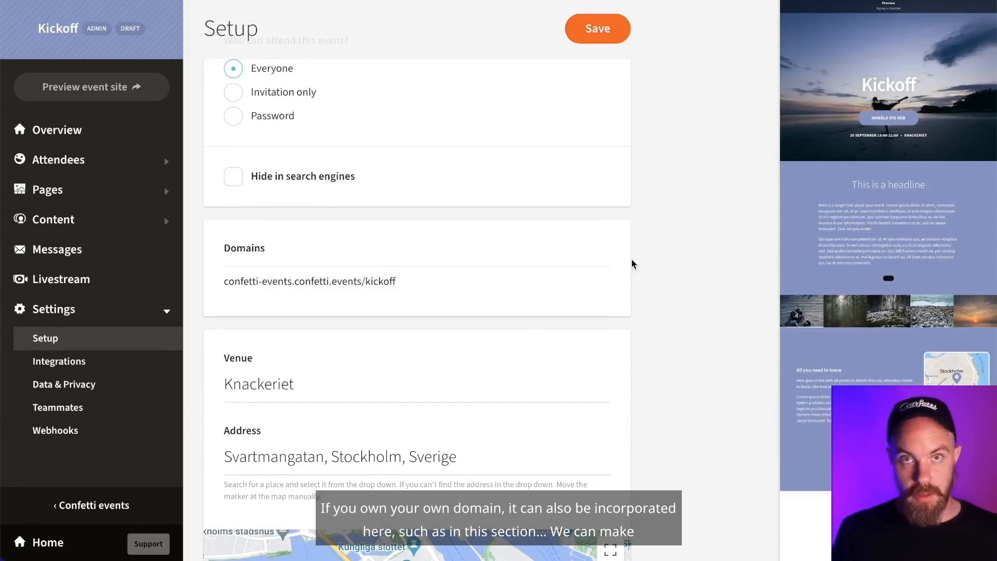
pyautogui.scroll(-5, 578, 306)
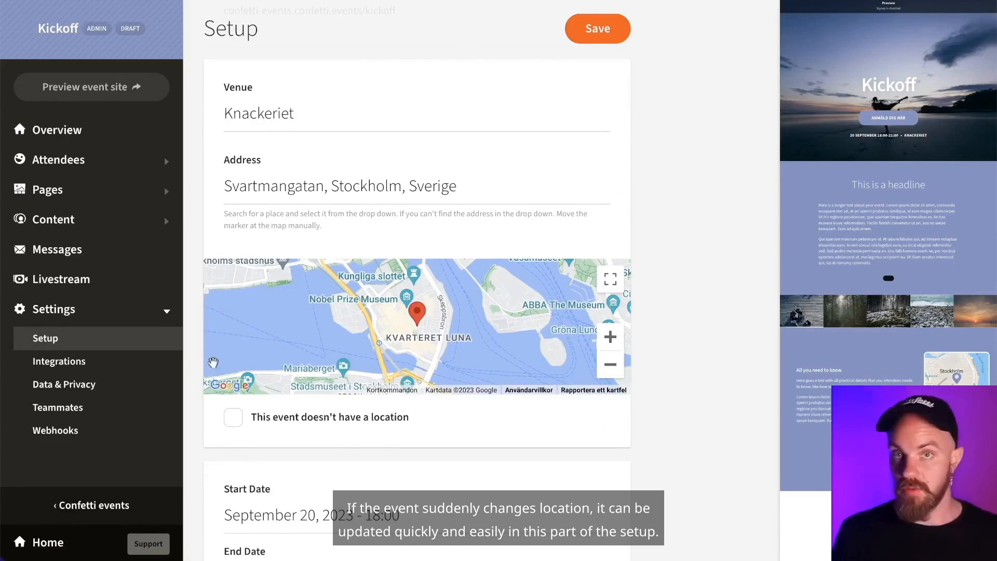
pyautogui.scroll(-1, 250, 321)
pyautogui.scroll(2, 249, 321)
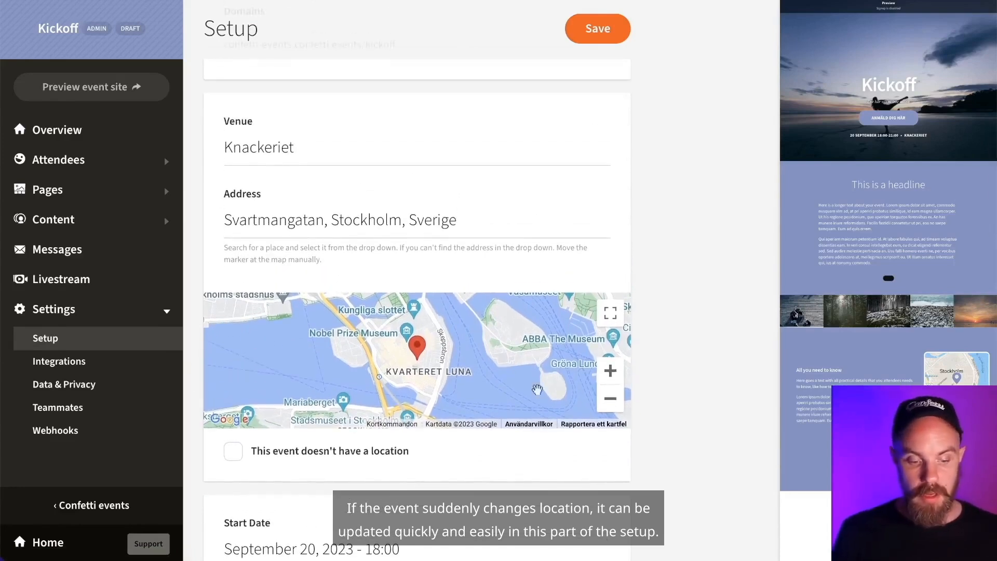
pyautogui.scroll(-6, 602, 423)
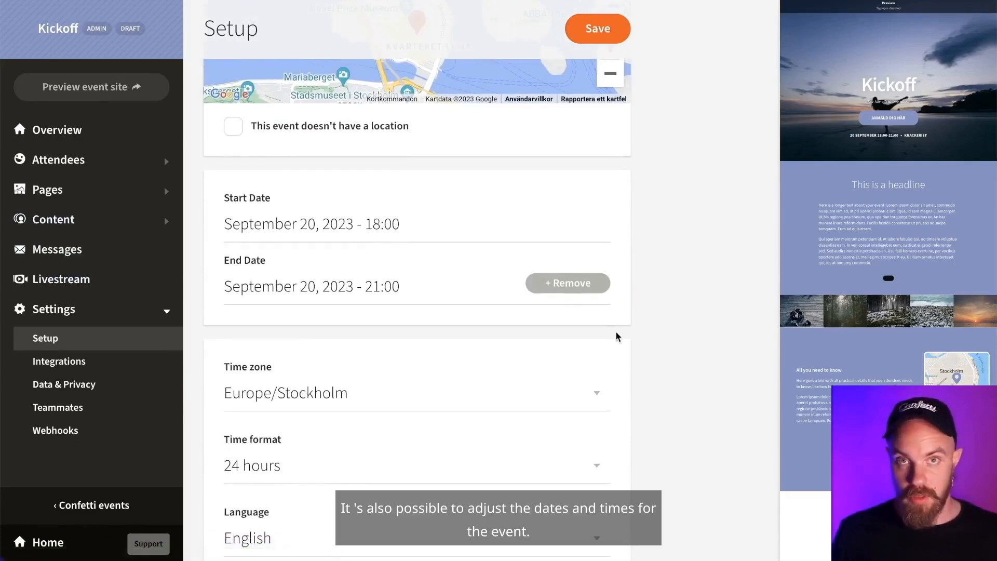
pyautogui.scroll(-5, 617, 336)
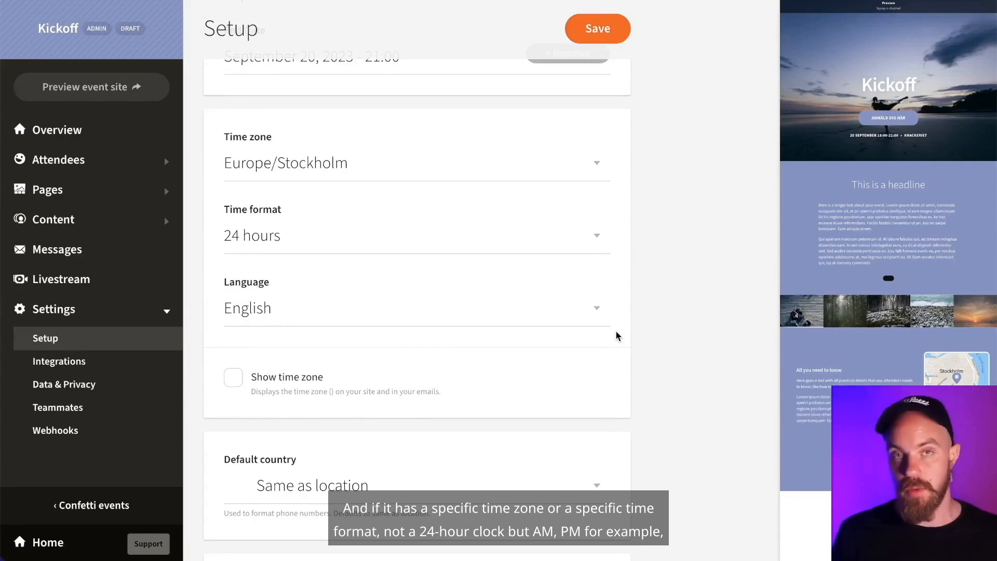
# - Keep the 24-hour time format and set the event language to Swedish
pyautogui.click(596, 236)
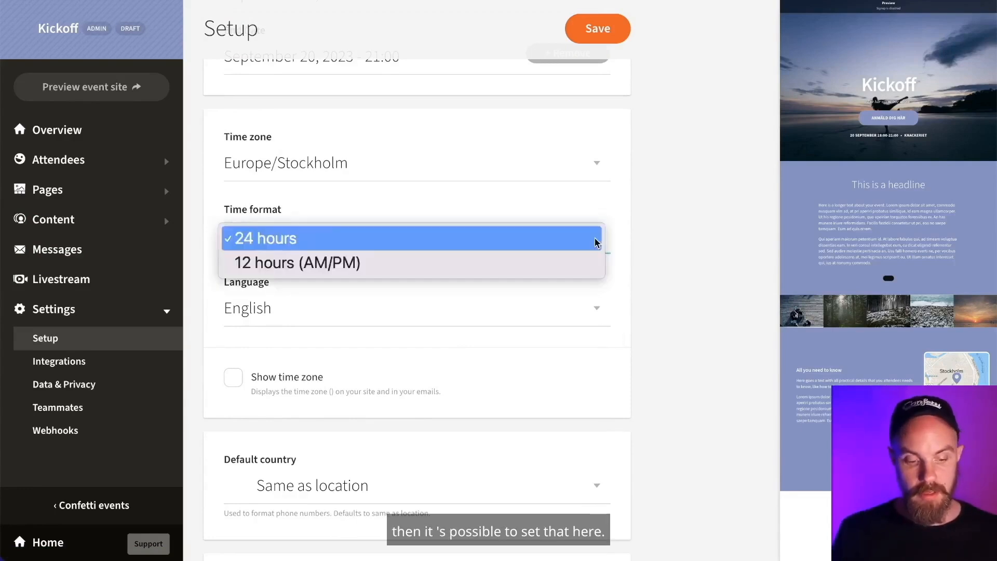
pyautogui.click(721, 250)
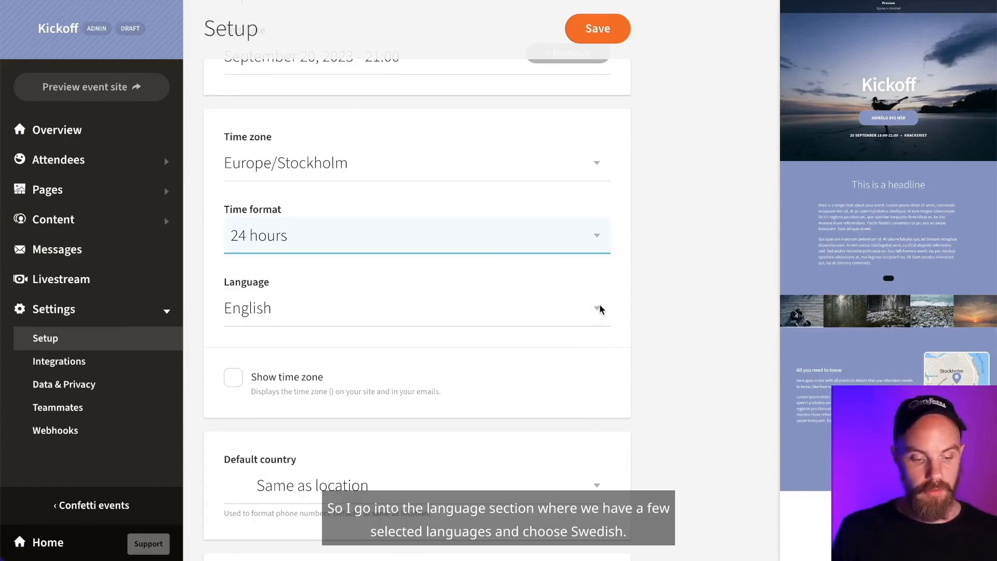
pyautogui.click(598, 309)
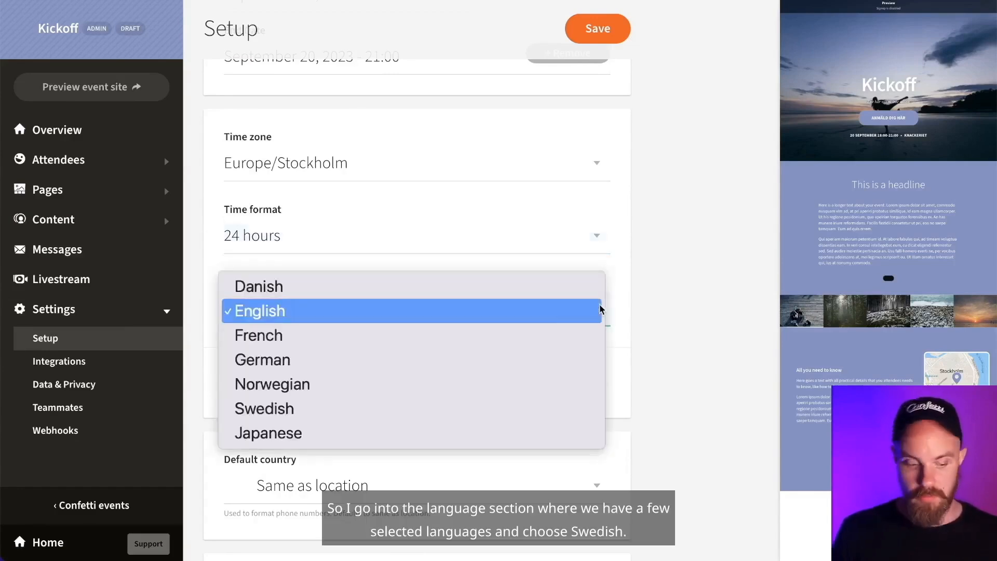
pyautogui.click(537, 409)
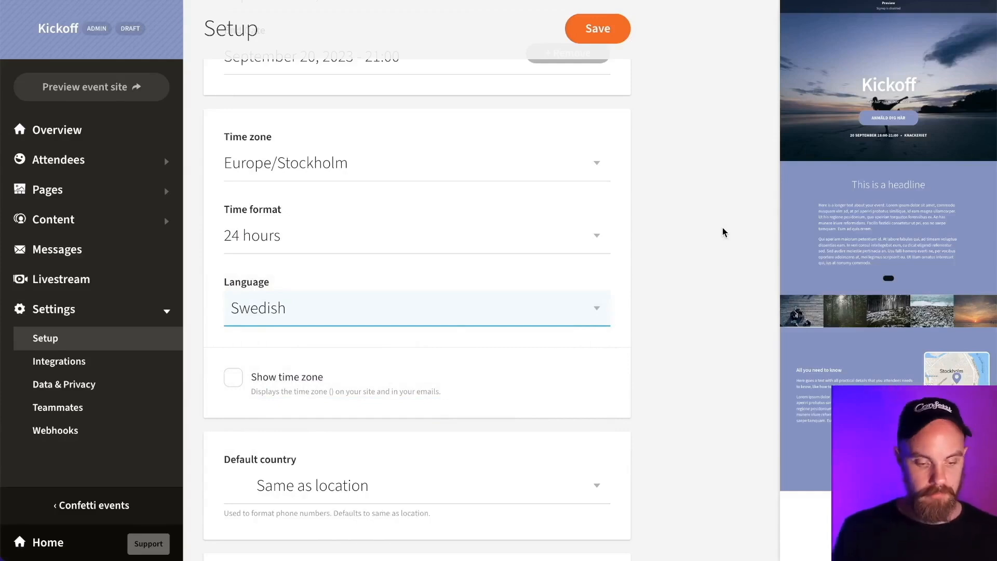
pyautogui.scroll(-9, 721, 227)
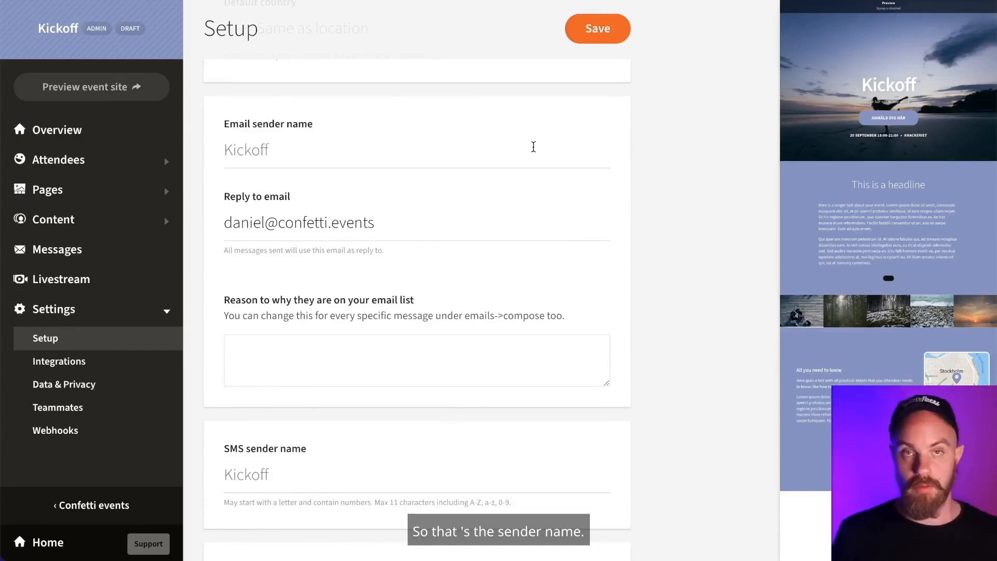
pyautogui.scroll(-5, 662, 301)
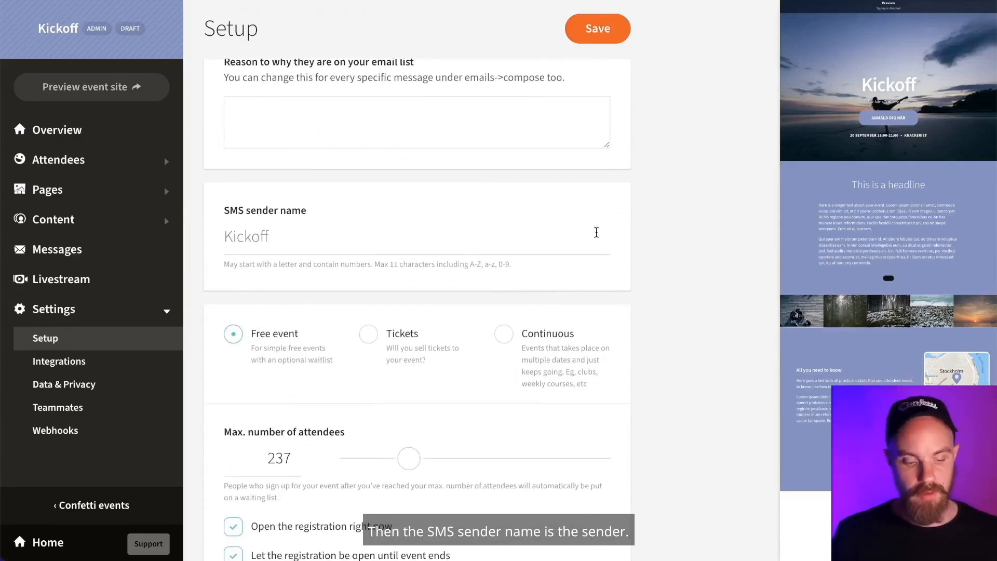
pyautogui.scroll(-3, 599, 322)
pyautogui.scroll(8, 599, 322)
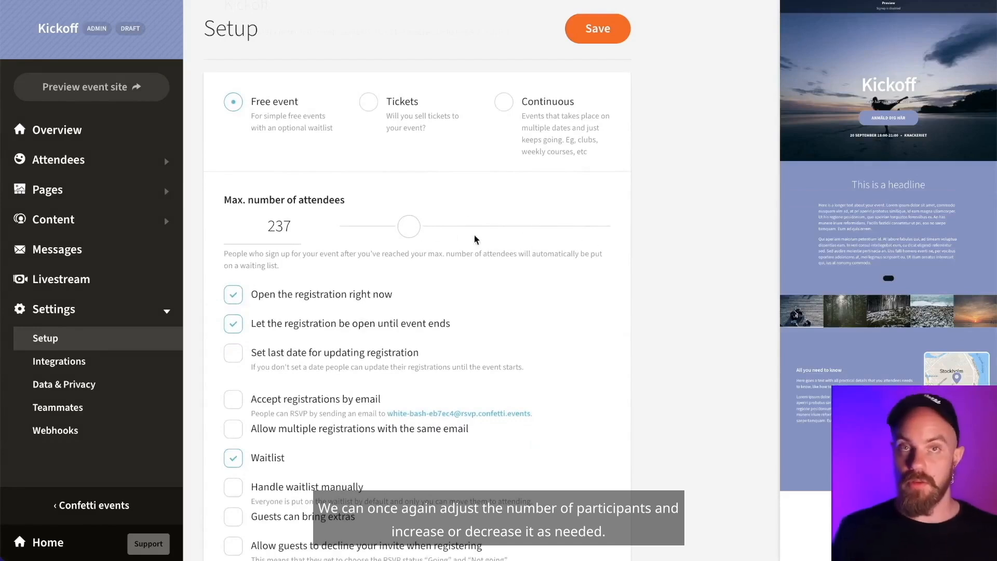
pyautogui.scroll(-3, 652, 361)
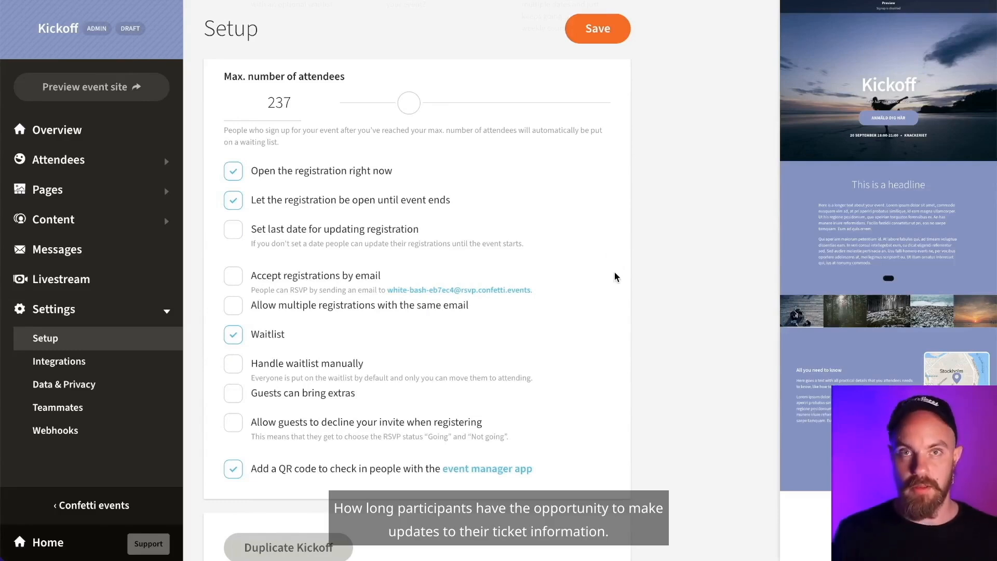
pyautogui.scroll(-2, 628, 347)
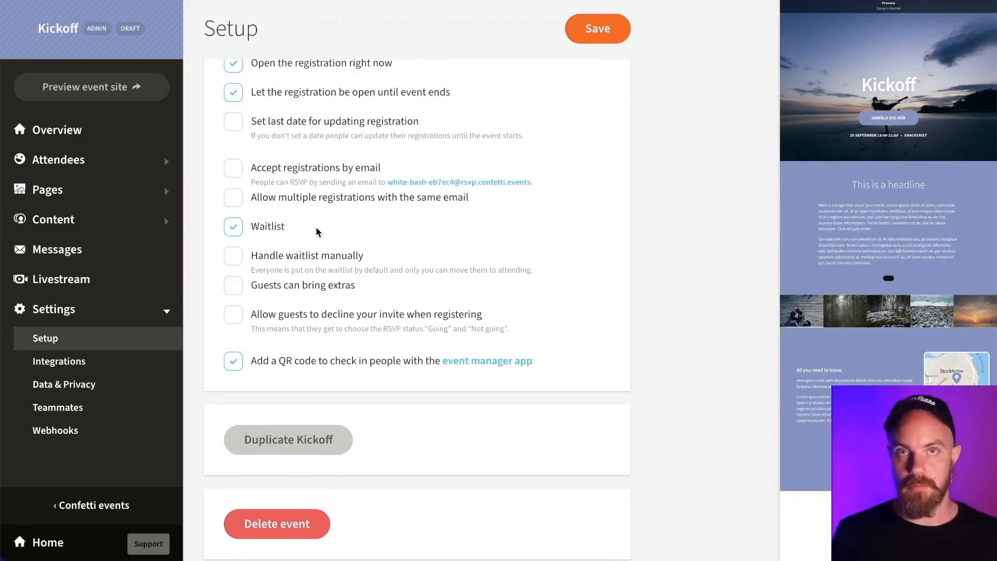
# - Handle the waitlist manually, allow 1 extra guest each, and let guests decline when registering
pyautogui.click(235, 260)
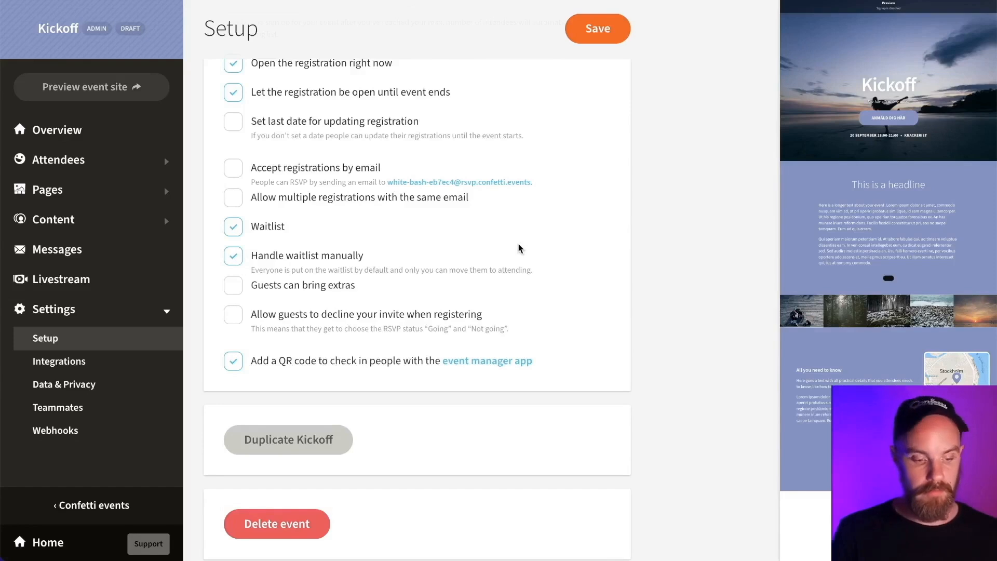
pyautogui.click(238, 289)
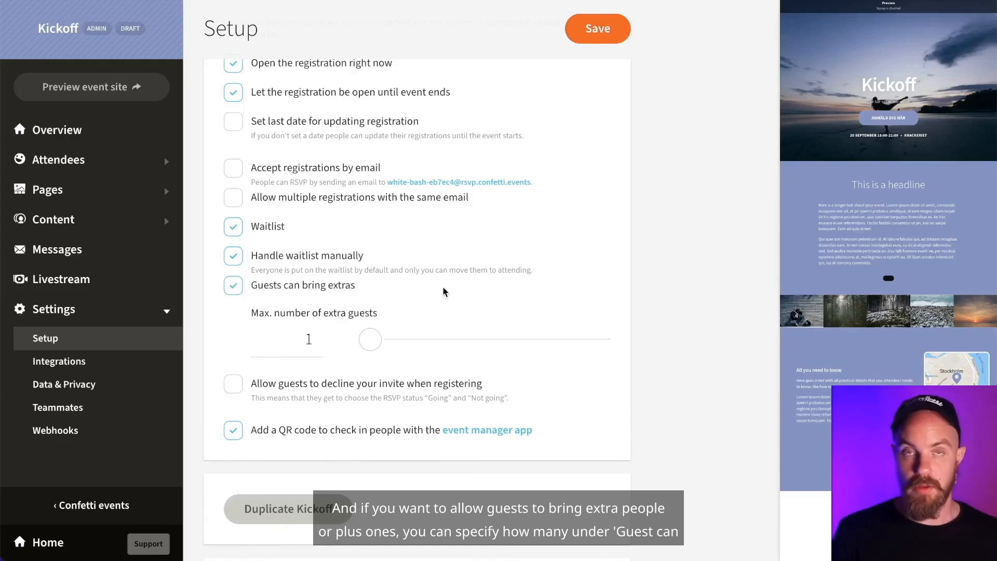
pyautogui.click(378, 345)
pyautogui.moveTo(381, 347); pyautogui.dragTo(316, 341)
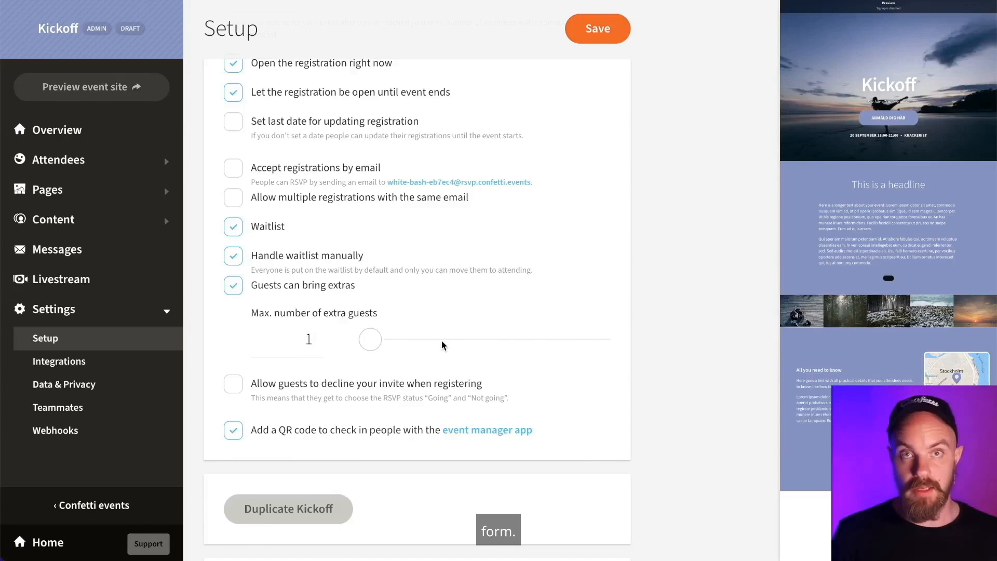
pyautogui.scroll(-2, 503, 377)
pyautogui.click(319, 293)
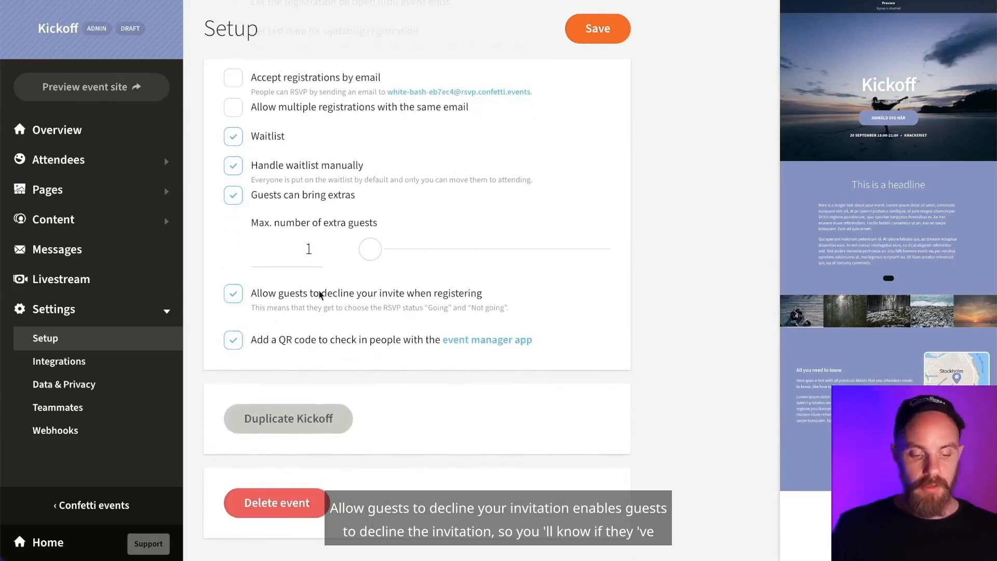
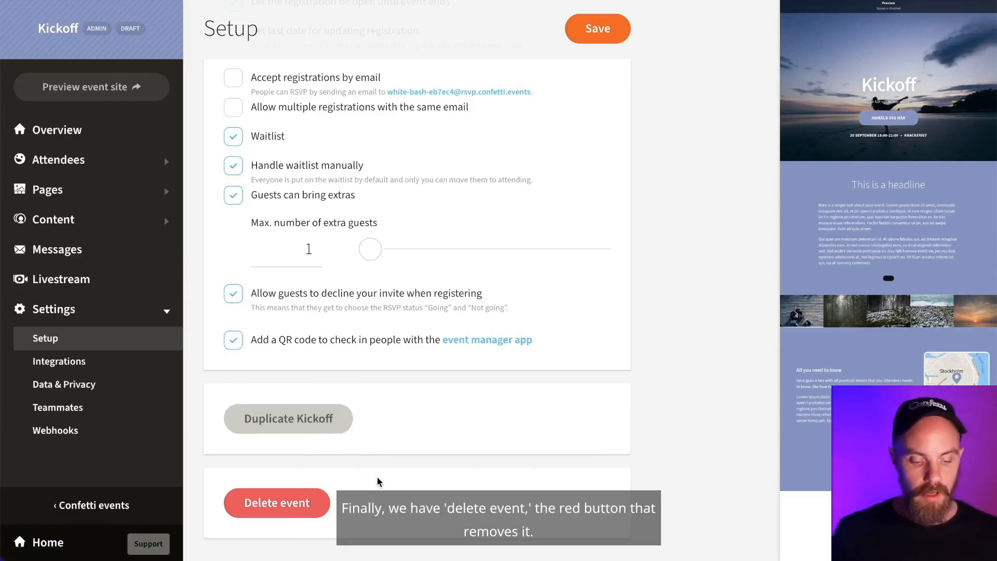
# - Leave the delete-event confirmation and view Integrations: Google Analytics, Facebook Pixel, LinkedIn, Intercom, Hubspot
pyautogui.scroll(-1, 377, 482)
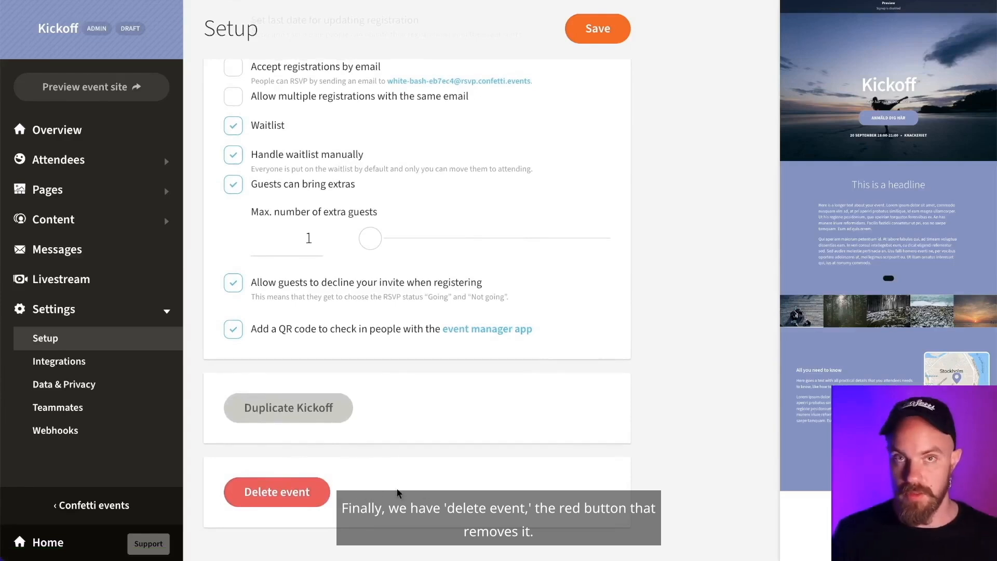
pyautogui.click(273, 492)
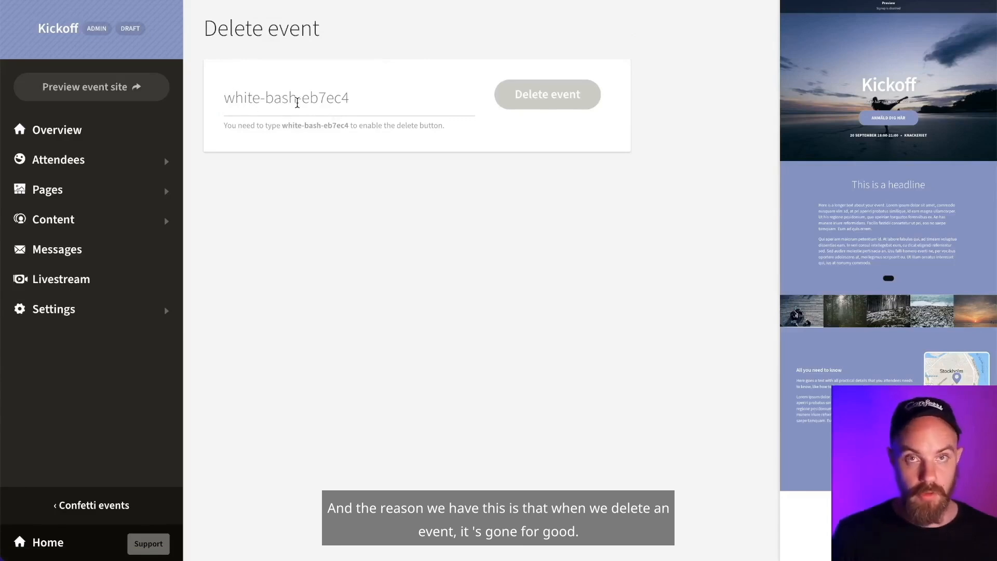
pyautogui.click(62, 310)
pyautogui.click(46, 338)
pyautogui.scroll(-4, 409, 323)
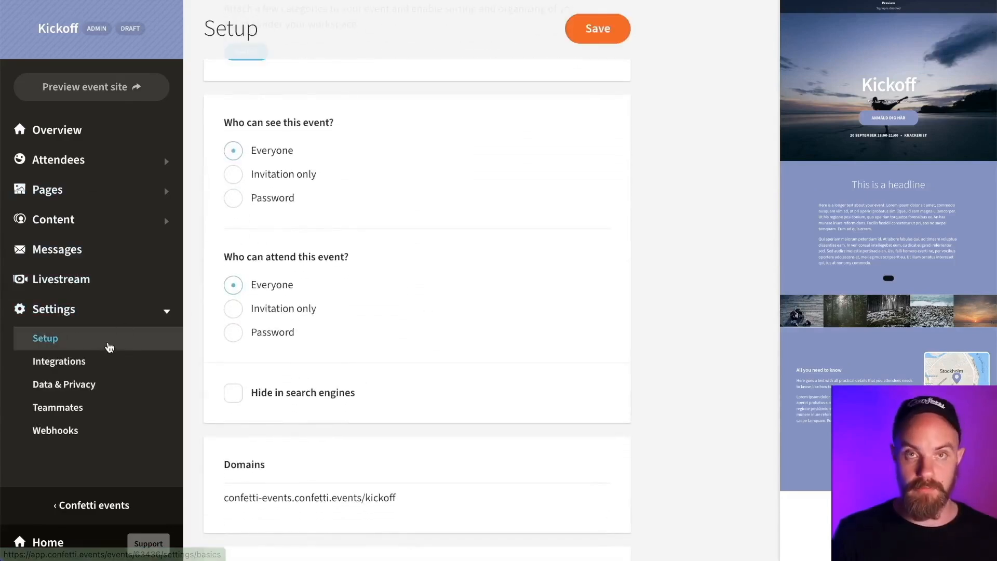
pyautogui.scroll(-10, 406, 459)
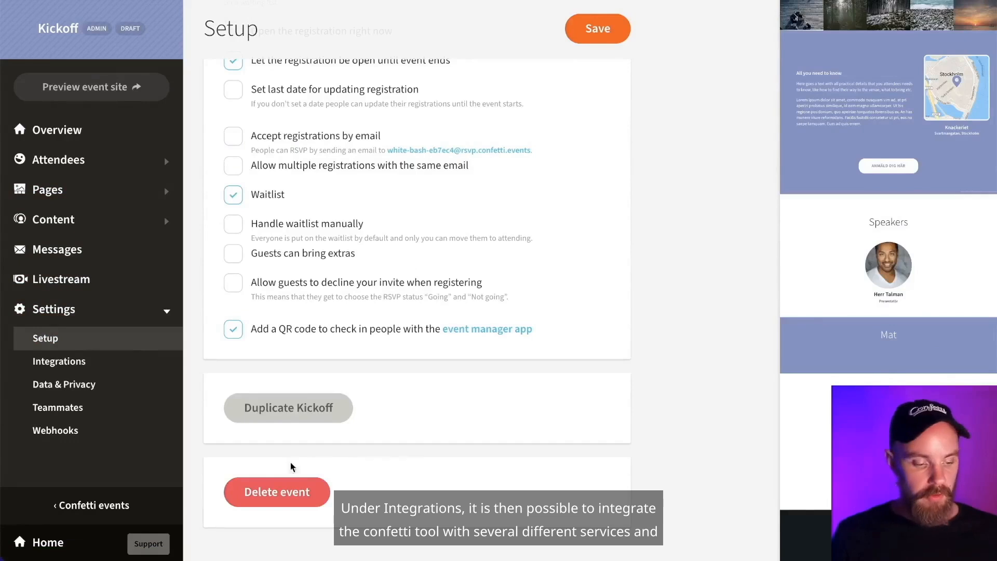
pyautogui.click(77, 359)
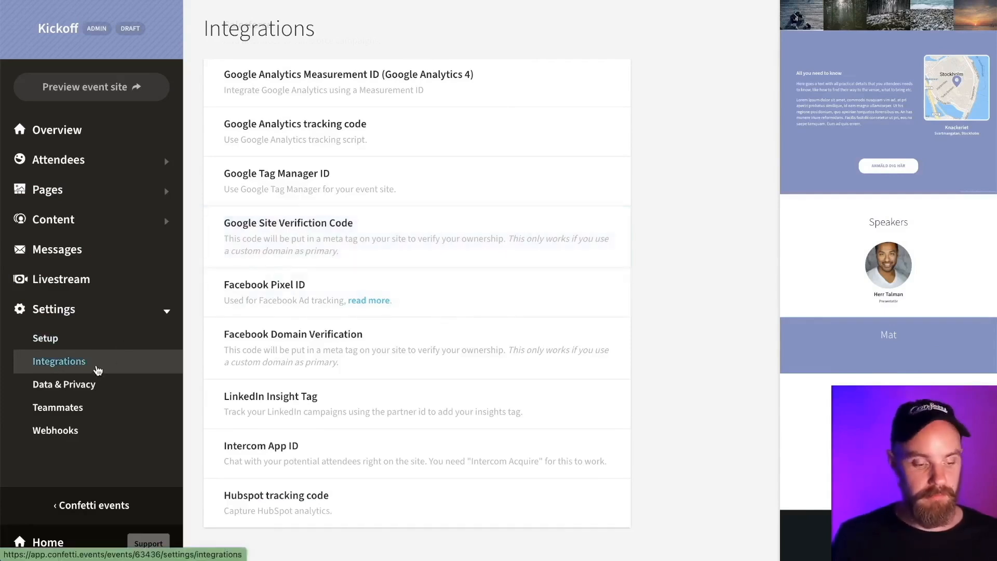
# - Review Kickoff's Data & Privacy settings from data usage and retention down to additional terms and cookies
pyautogui.click(112, 387)
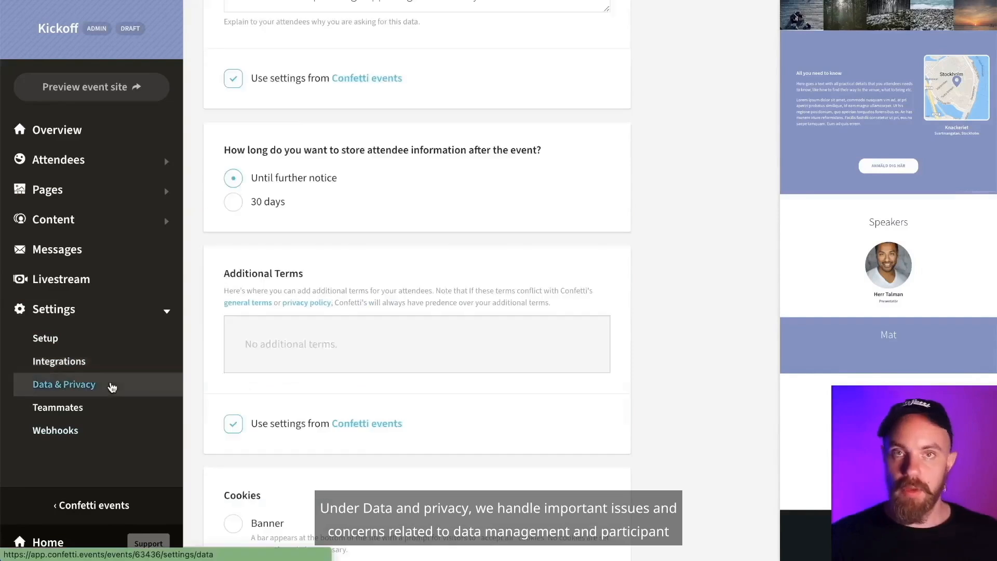
pyautogui.scroll(-1, 329, 383)
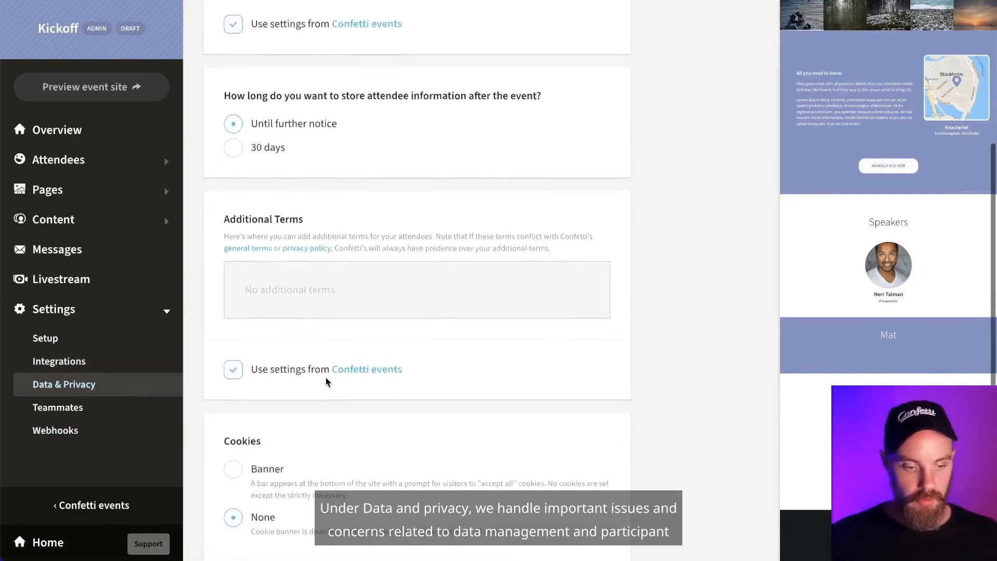
pyautogui.scroll(5, 329, 383)
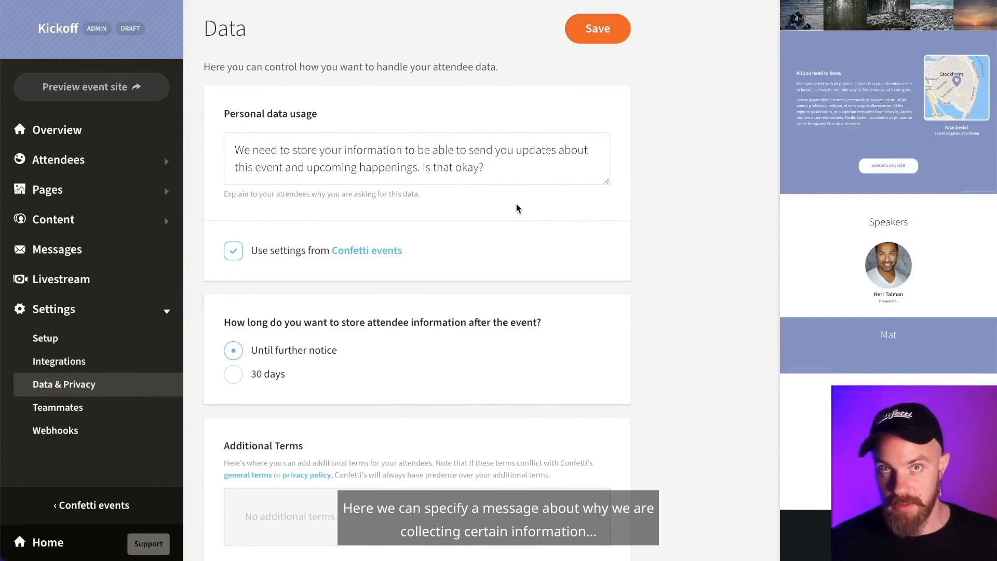
pyautogui.scroll(-3, 516, 204)
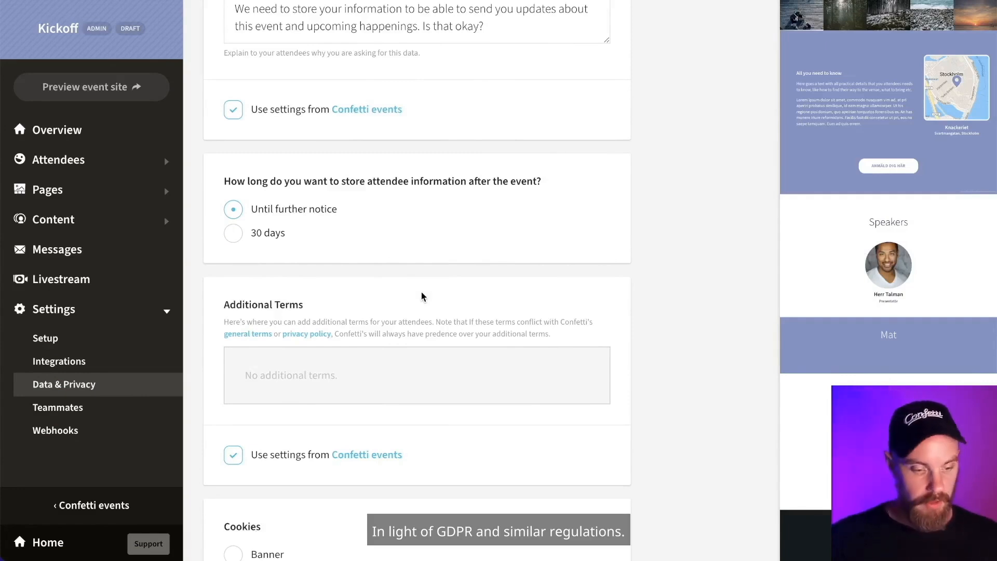
pyautogui.scroll(-2, 422, 294)
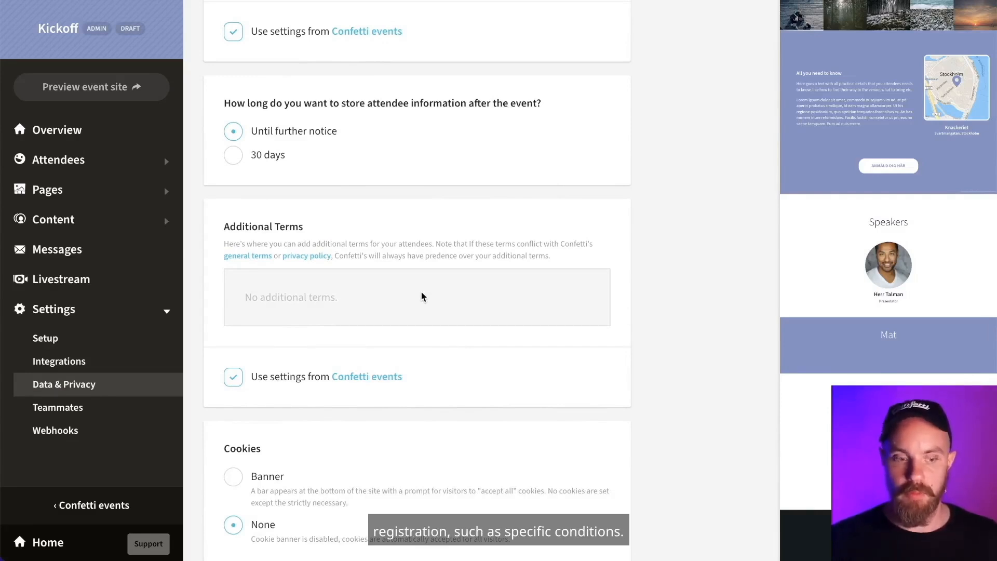
pyautogui.scroll(-2, 422, 293)
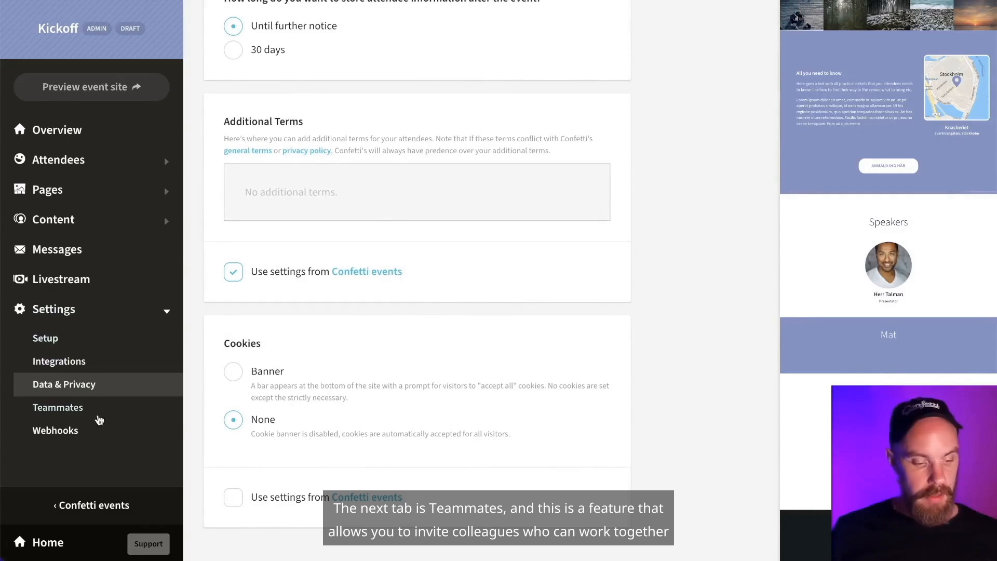
# - View Teammates (2 of 5 slots used) and pick Checkin as the invitee's role
pyautogui.click(57, 408)
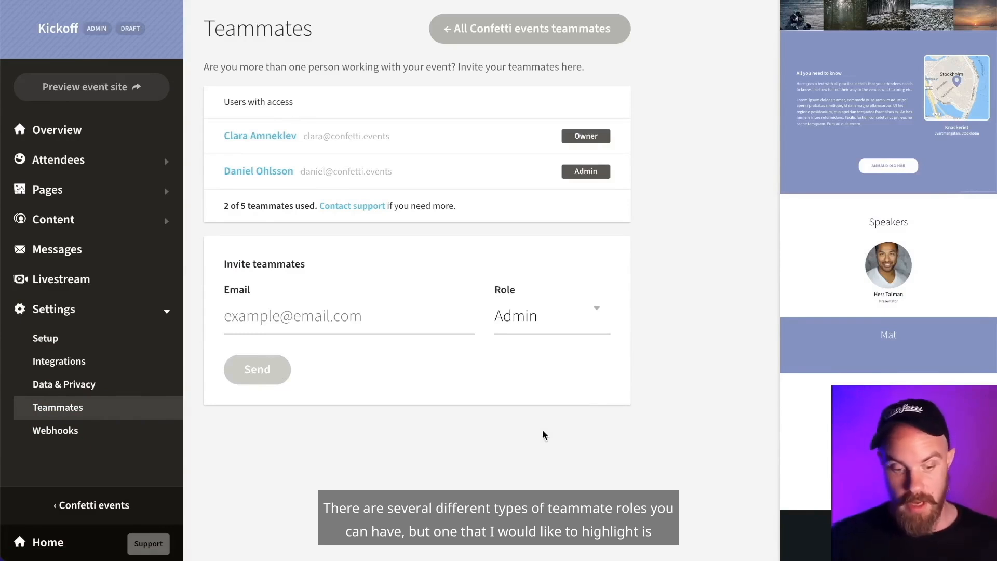
pyautogui.click(538, 322)
pyautogui.click(549, 395)
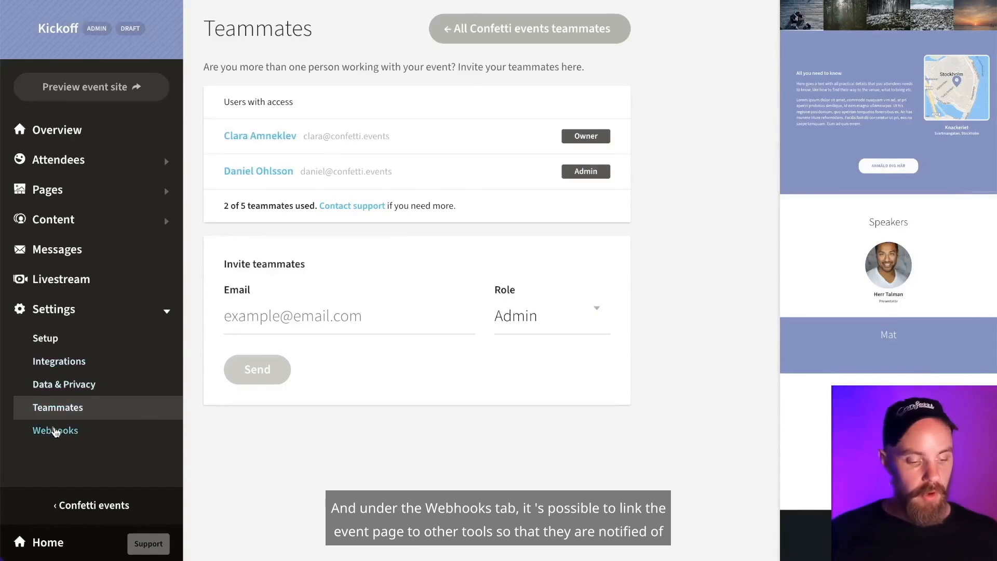
# - Look at Webhooks, then return to the workspace's All events list showing the Kickoff draft
pyautogui.click(55, 431)
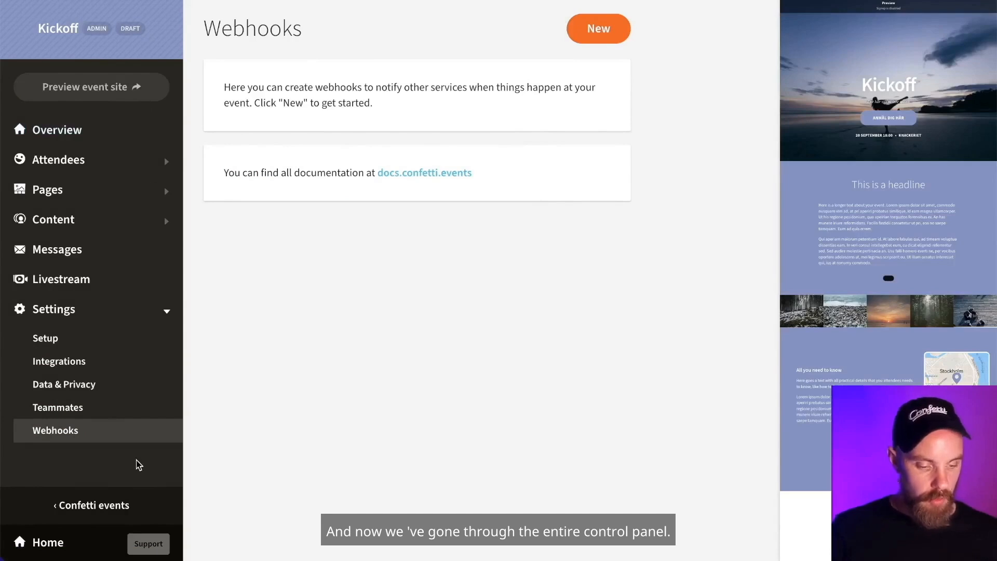
pyautogui.click(112, 509)
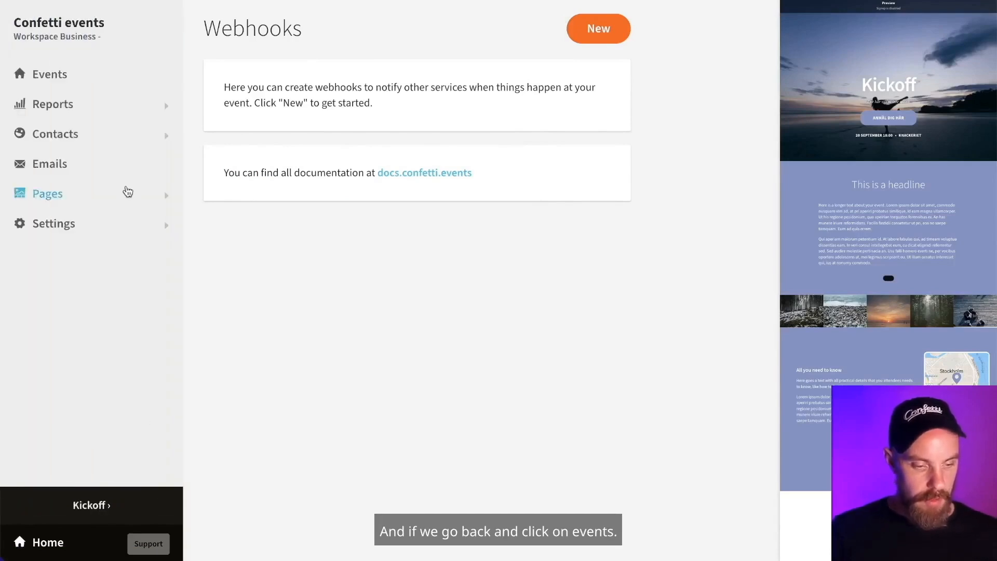
pyautogui.click(57, 78)
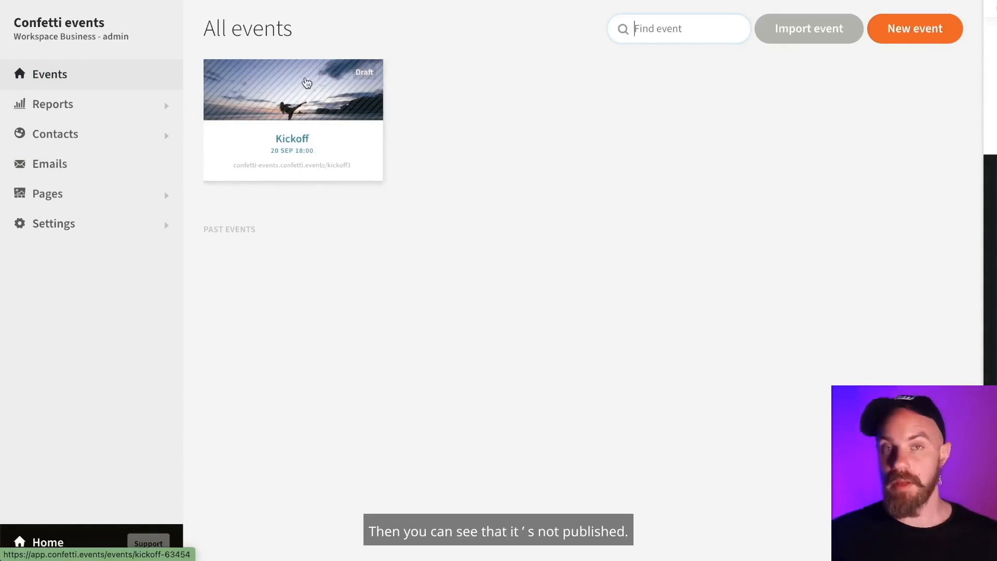
# - Open the Kickoff event's Get started page and publish the event live
pyautogui.click(306, 82)
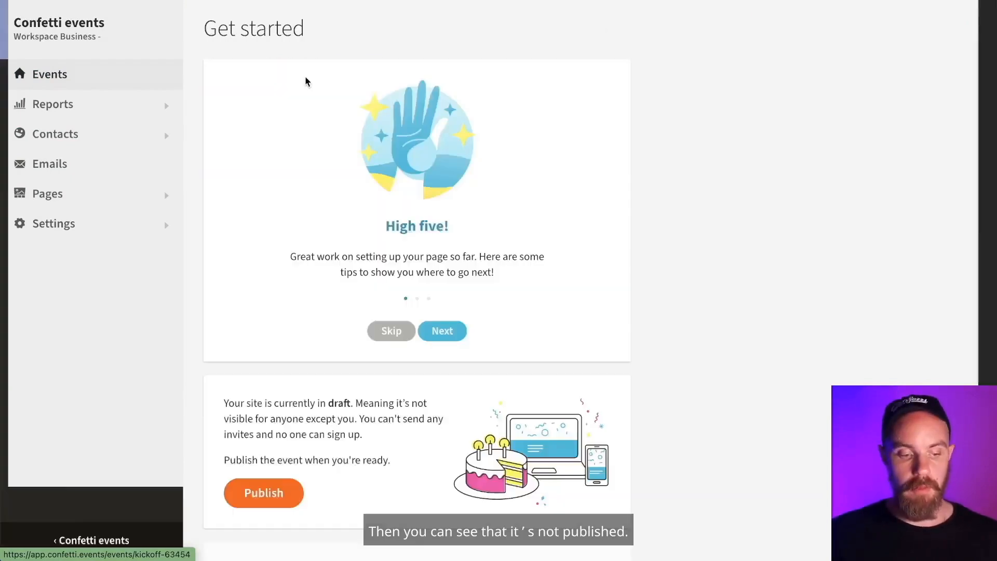
pyautogui.scroll(-3, 305, 81)
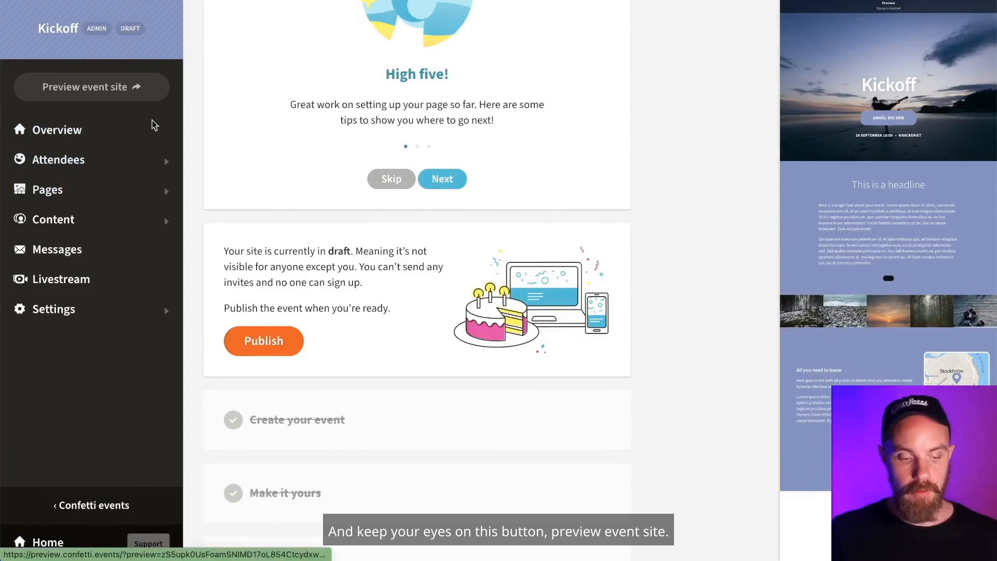
pyautogui.click(252, 340)
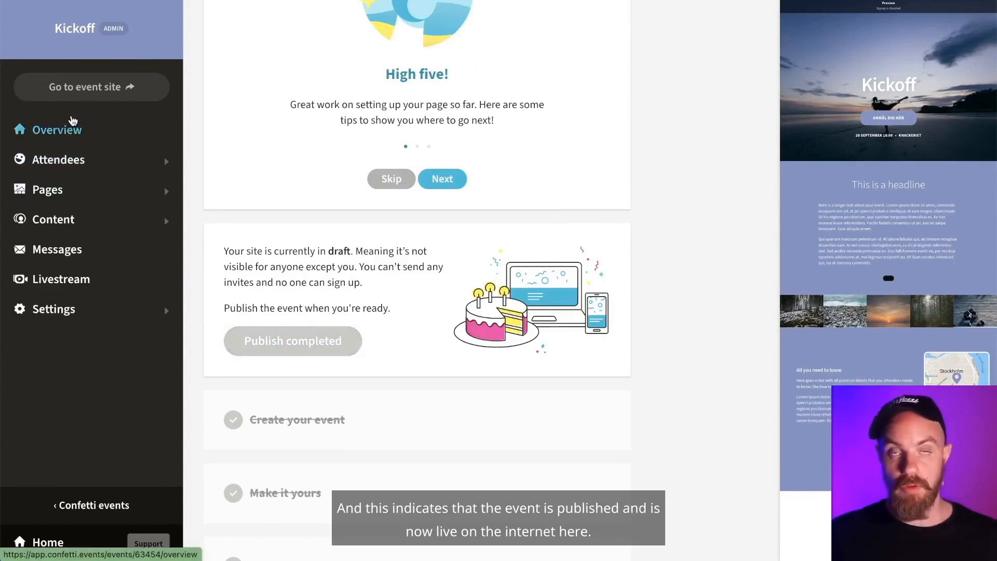
# - Open the live Kickoff event site and its ANMÄL DIG HÄR registration form
pyautogui.click(82, 86)
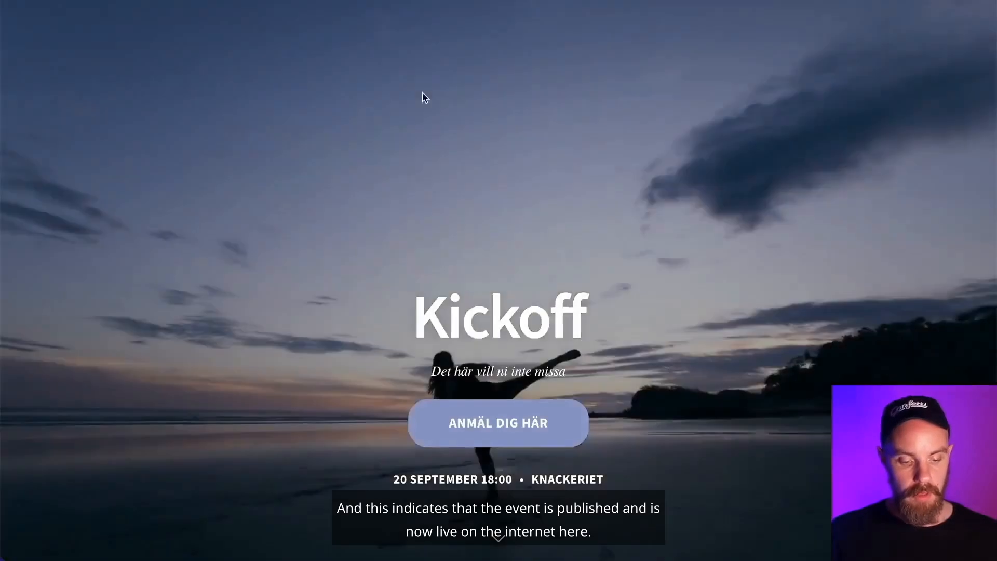
pyautogui.scroll(-10, 422, 98)
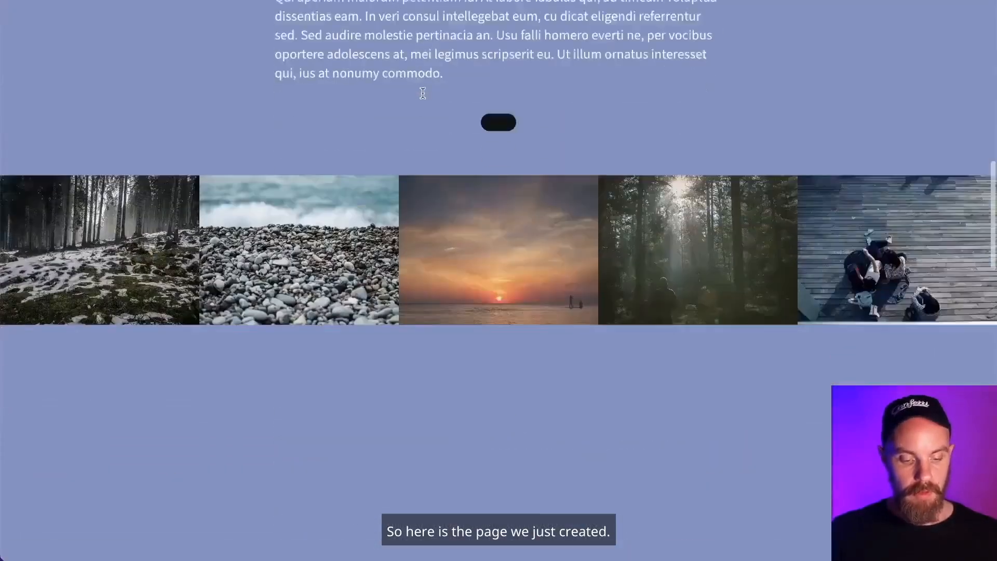
pyautogui.scroll(-10, 423, 93)
pyautogui.scroll(12, 423, 92)
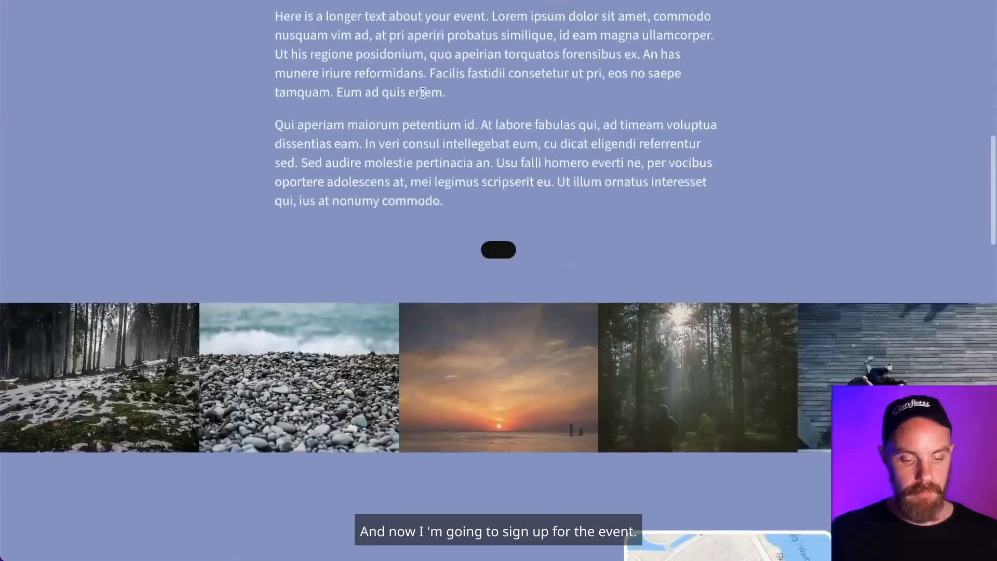
pyautogui.scroll(10, 423, 93)
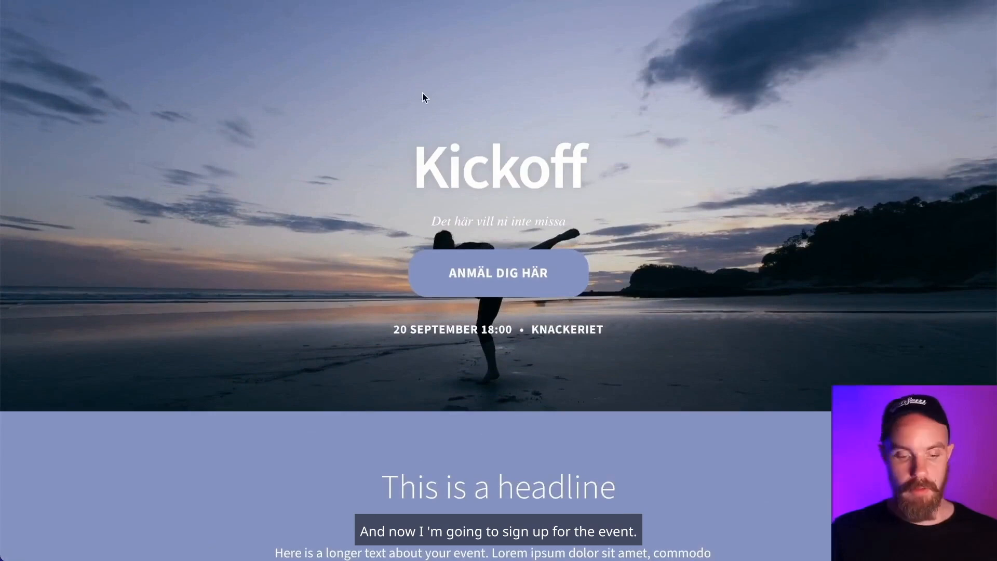
pyautogui.click(477, 266)
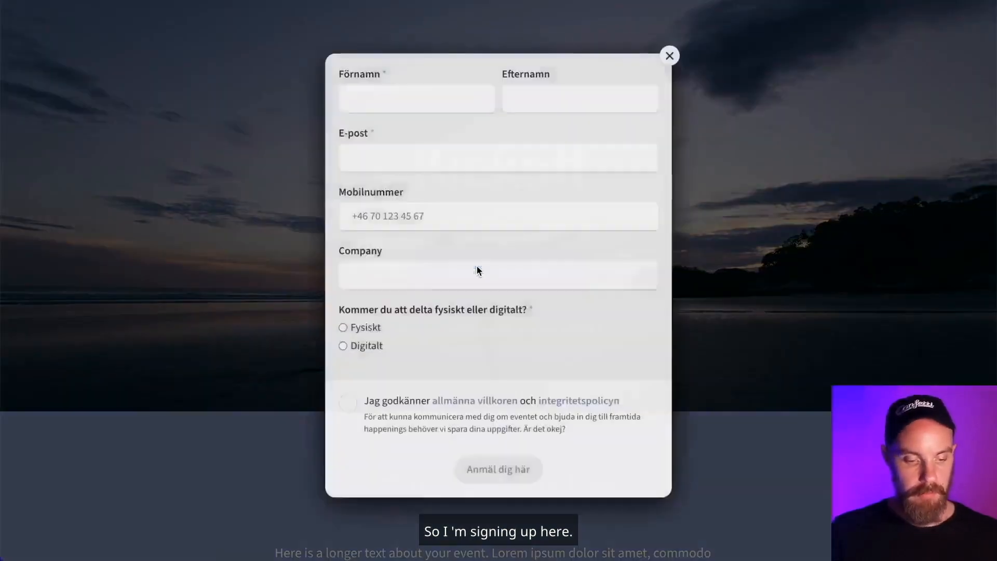
# - Enter the attendee's first name, last name and e-mail, choose Fysiskt, accept the terms and submit
pyautogui.click(393, 97)
pyautogui.write('D')
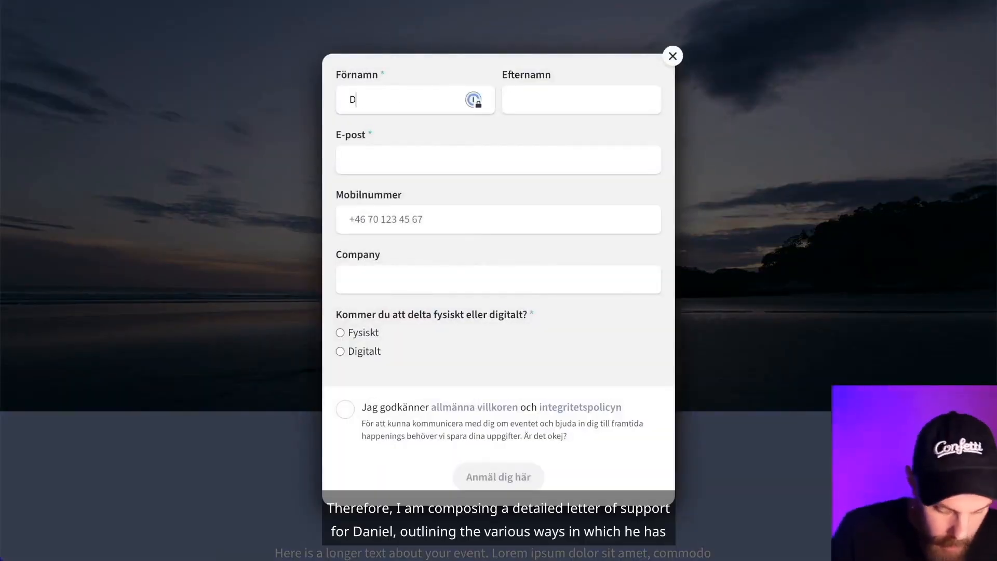
pyautogui.write('aniel')
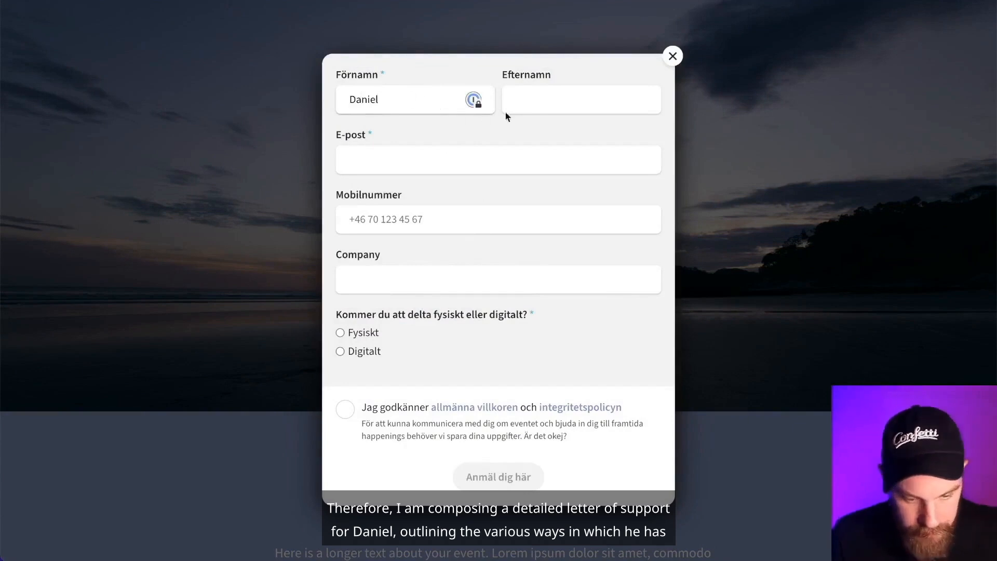
pyautogui.click(551, 99)
pyautogui.write('Su')
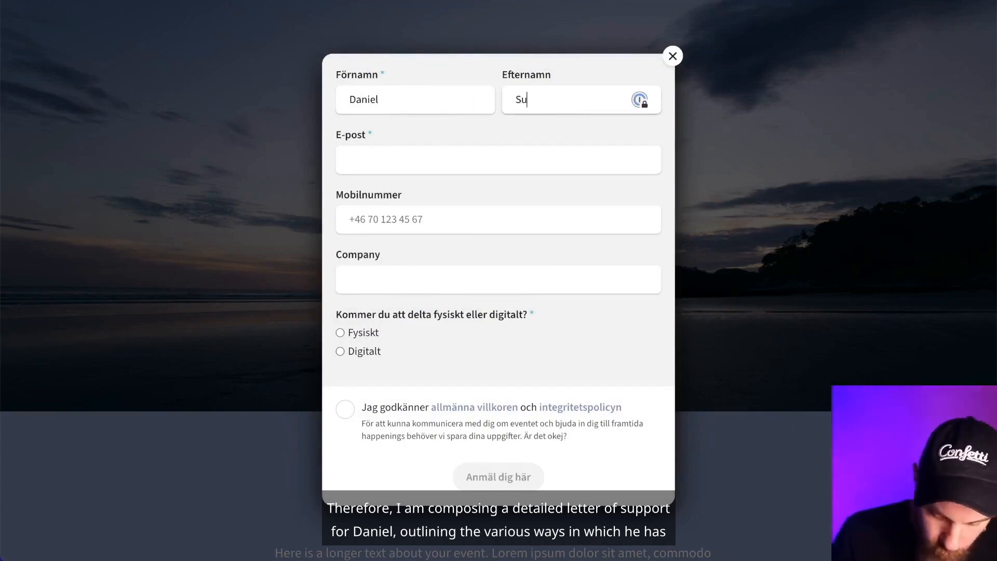
pyautogui.write('pport')
pyautogui.click(403, 160)
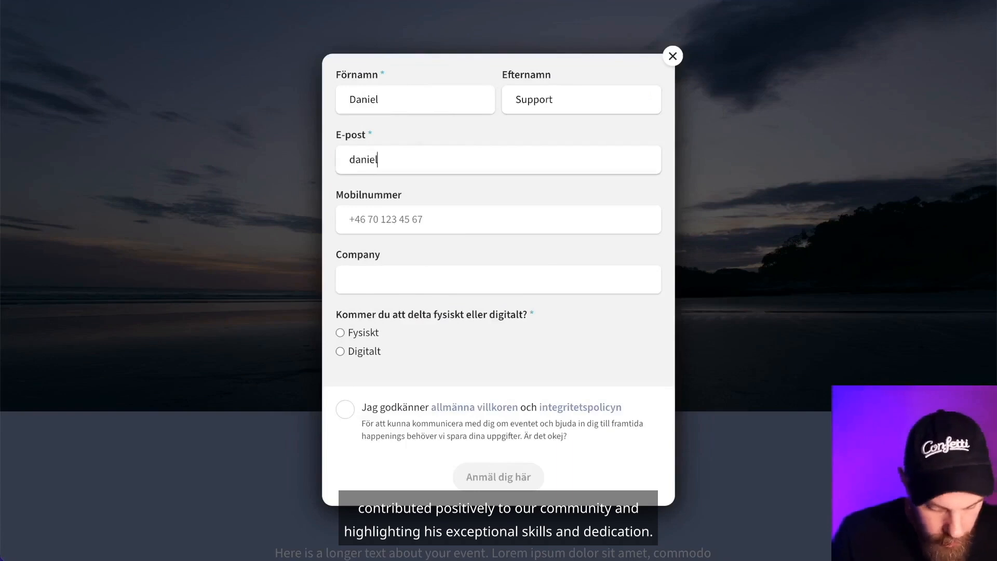
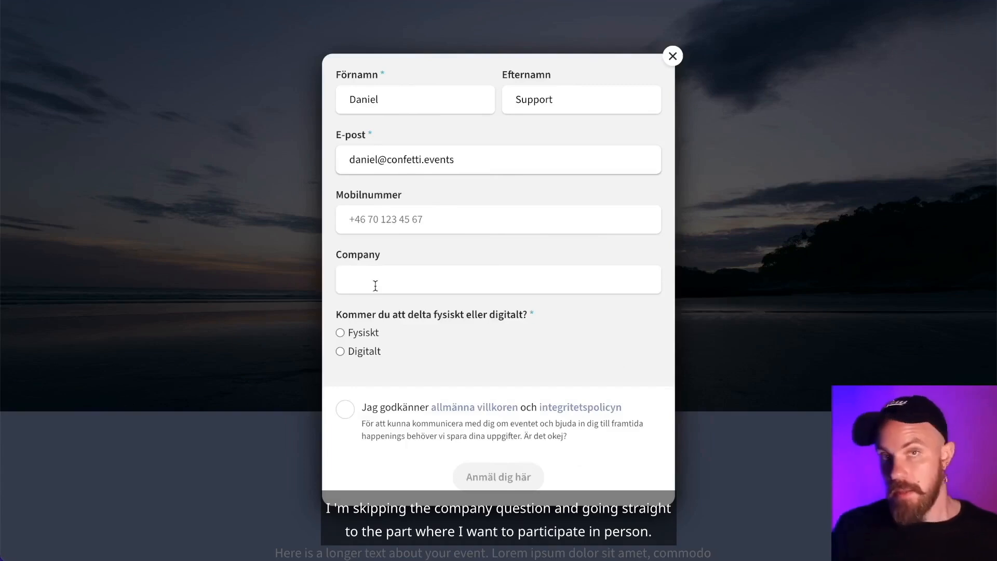
pyautogui.click(340, 333)
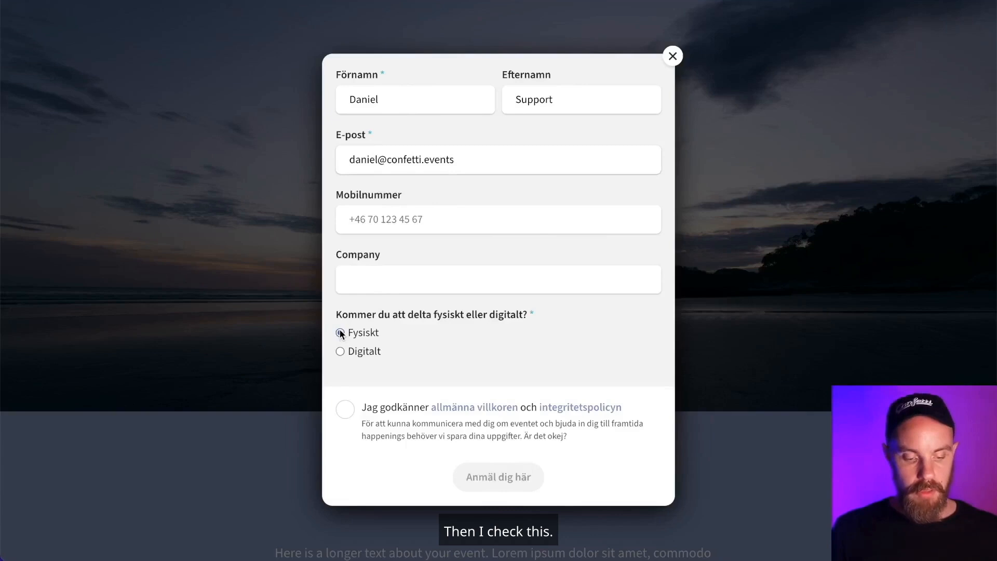
pyautogui.click(349, 410)
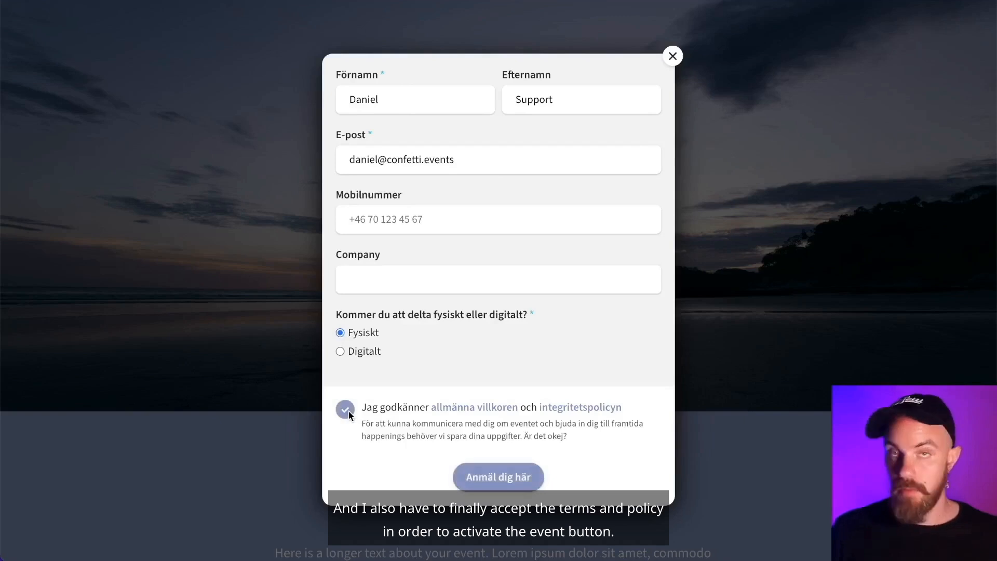
pyautogui.click(513, 479)
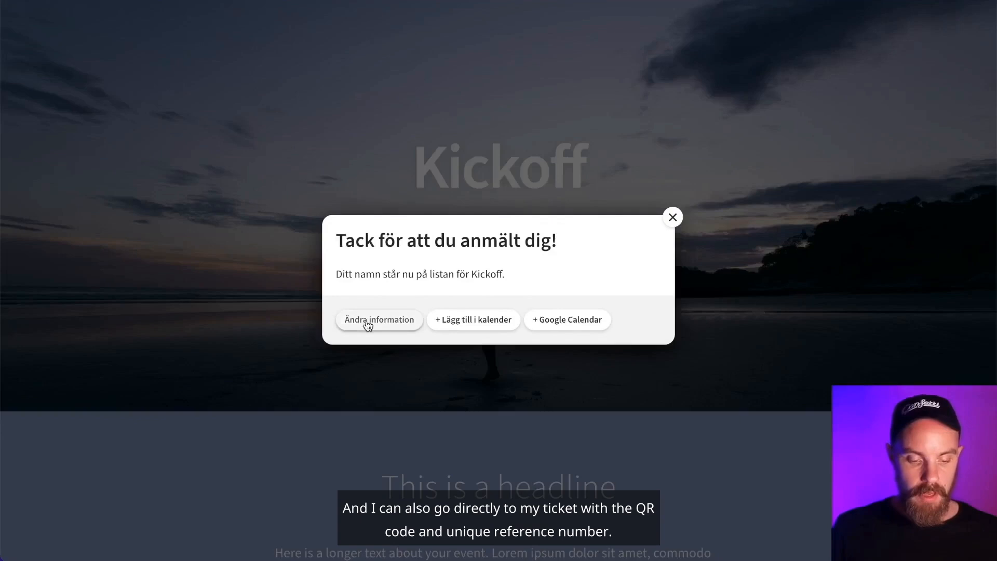
# - View the new ticket, check the attendee's details in Attendees > List, then return to Overview
pyautogui.click(367, 323)
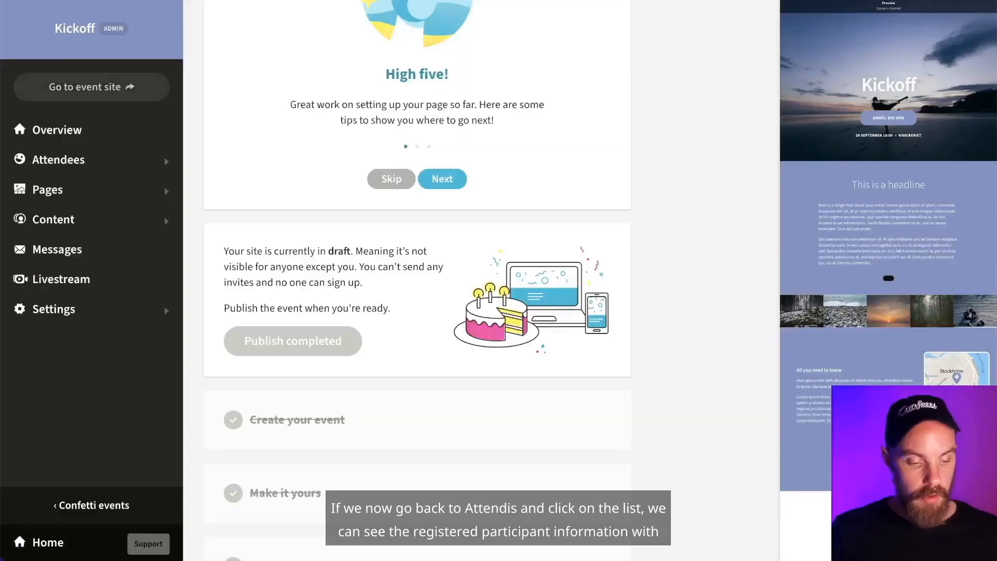
pyautogui.click(82, 162)
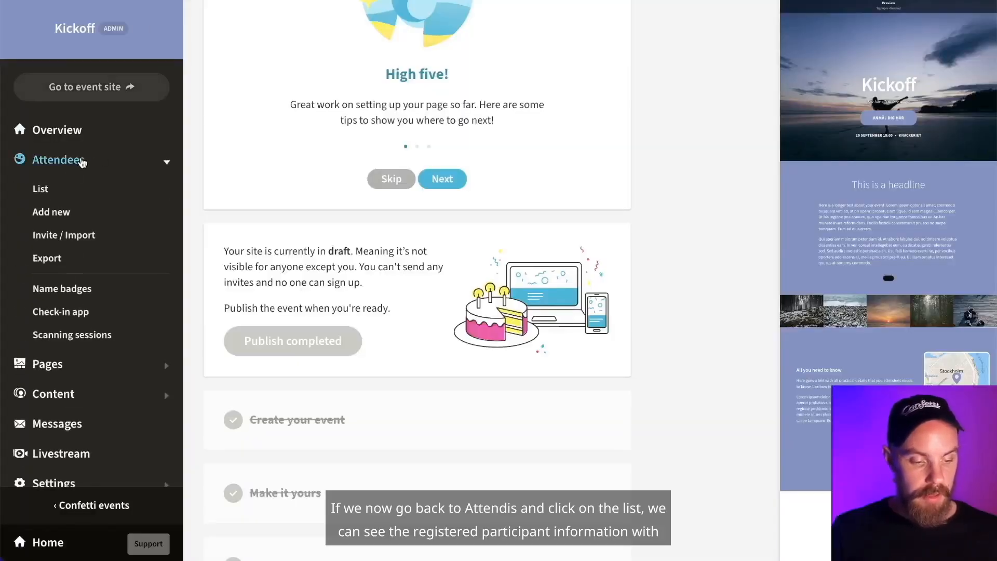
pyautogui.click(40, 192)
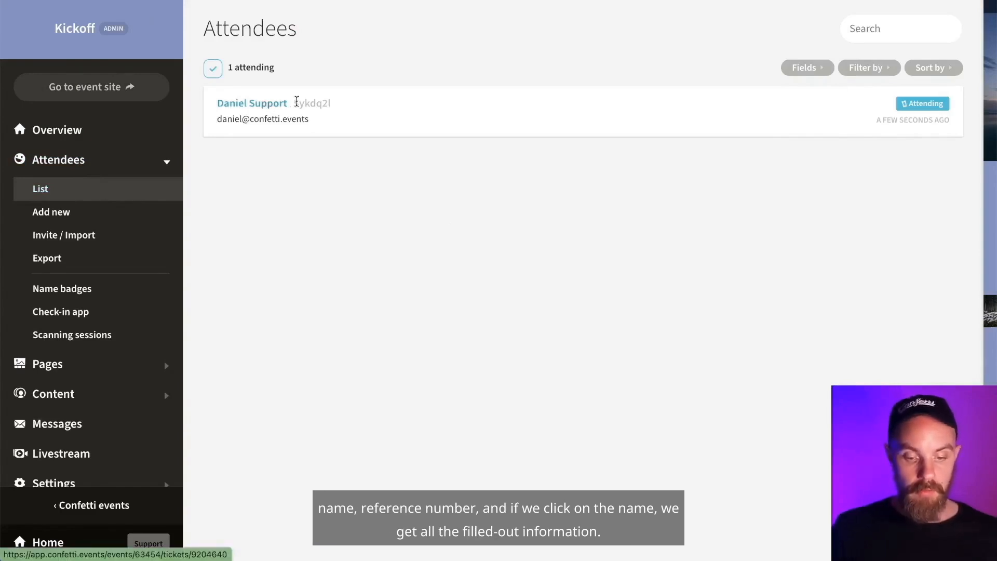
pyautogui.click(262, 103)
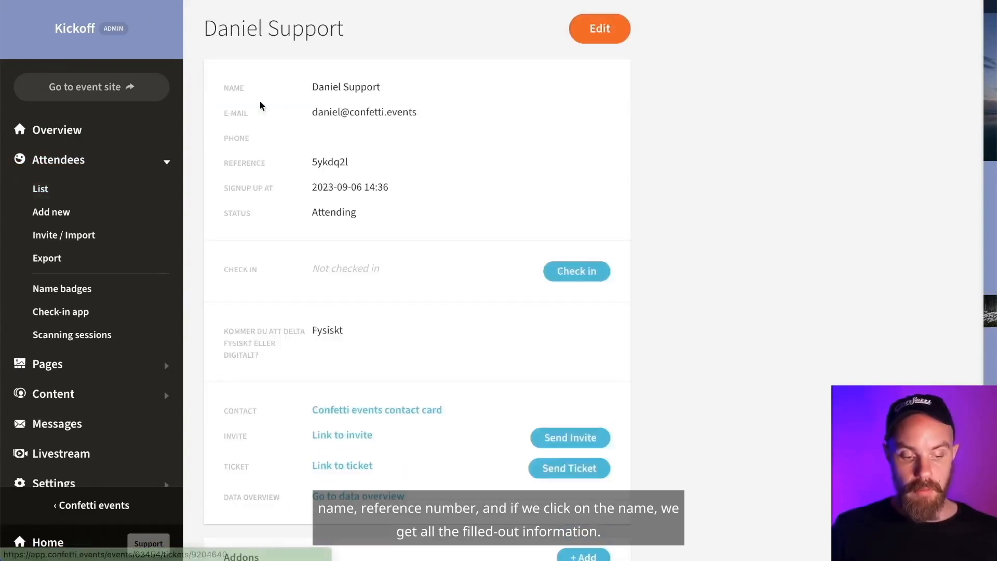
pyautogui.scroll(-2, 445, 168)
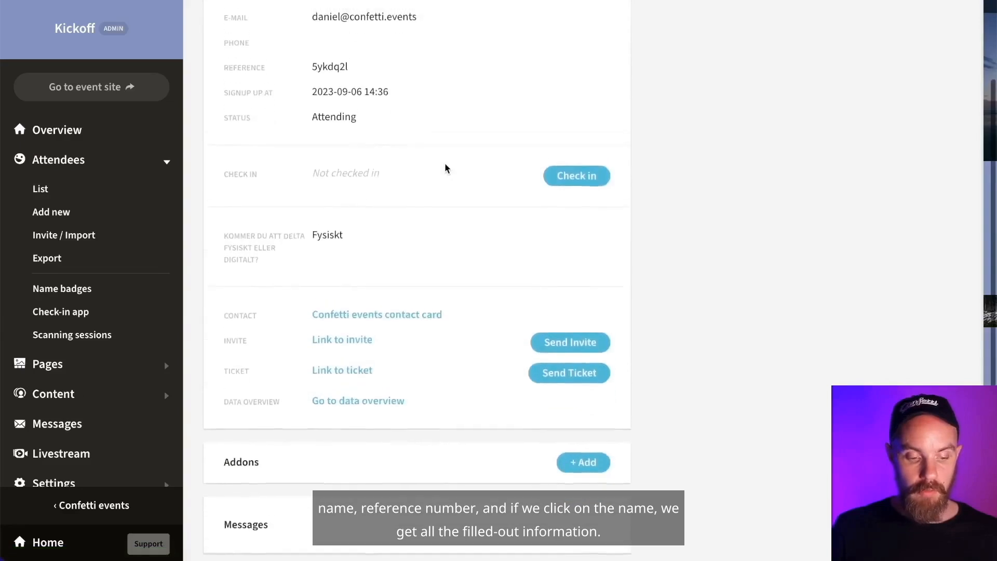
pyautogui.scroll(2, 445, 167)
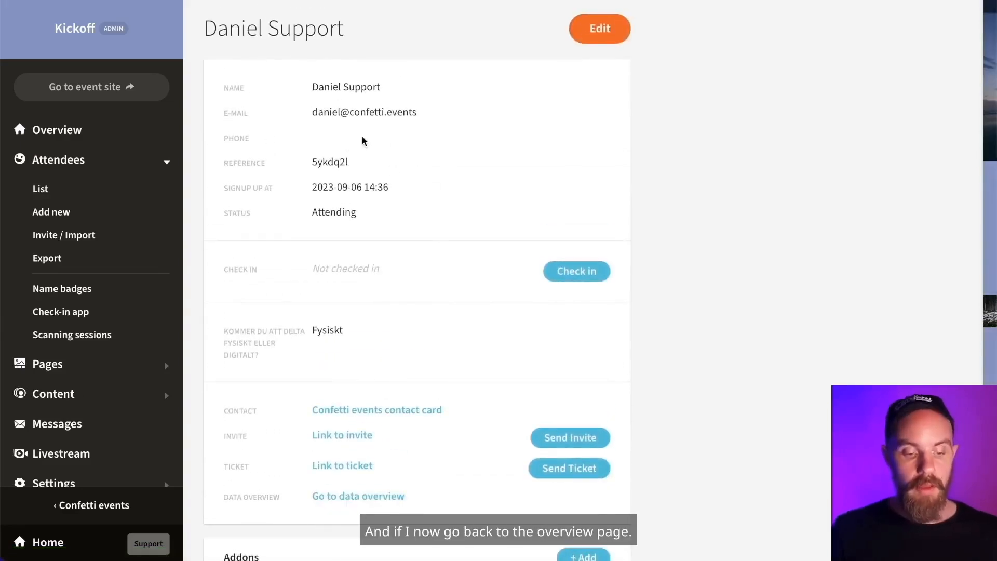
pyautogui.click(68, 129)
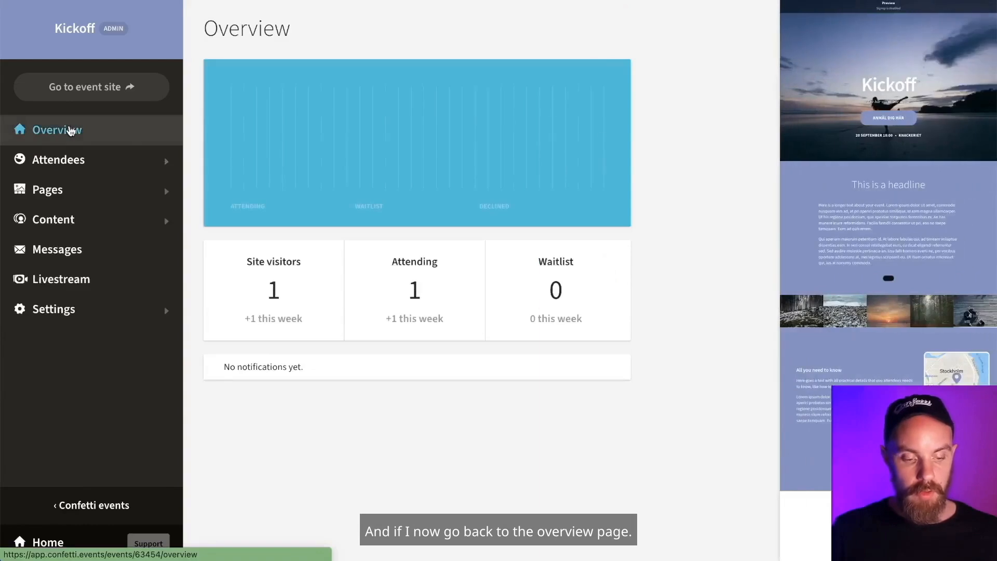